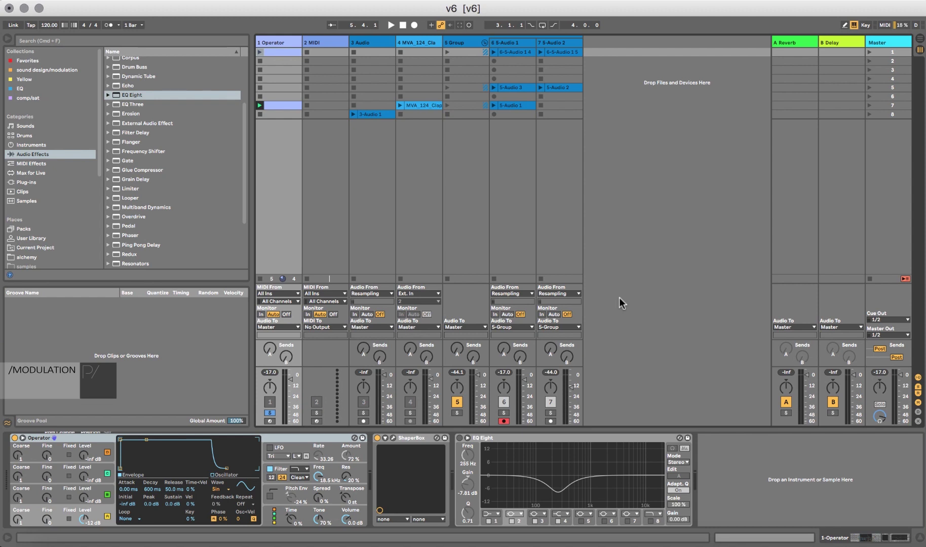
# Step: Add a Utility effect at the end of the group track's device chain and deactivate it
pyautogui.press('space')
pyautogui.click(447, 229)
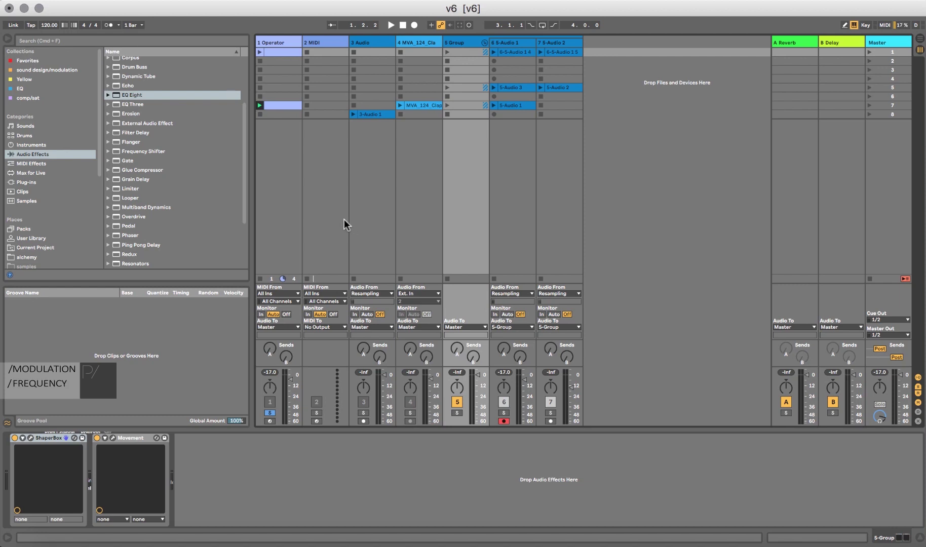
pyautogui.scroll(4, 126, 111)
pyautogui.scroll(1, 125, 111)
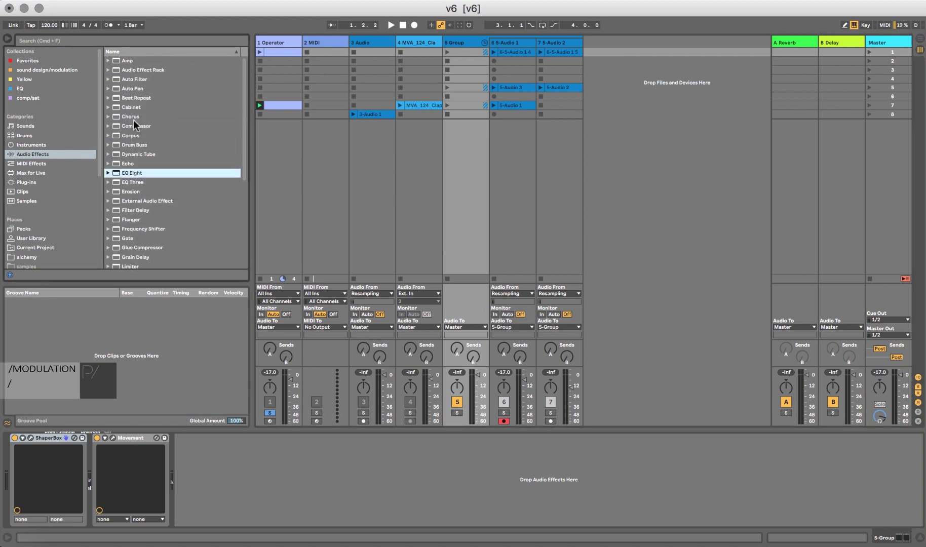
pyautogui.scroll(-8, 134, 120)
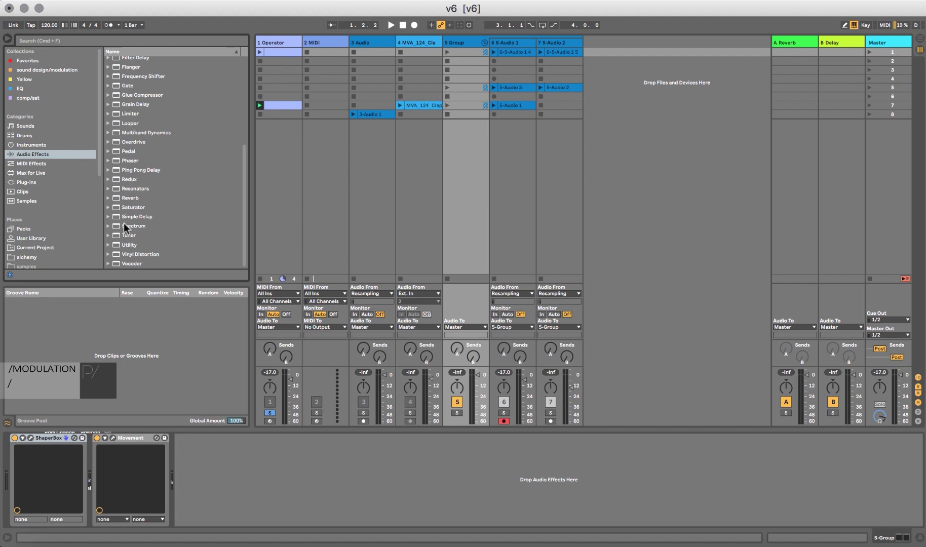
pyautogui.doubleClick(124, 243)
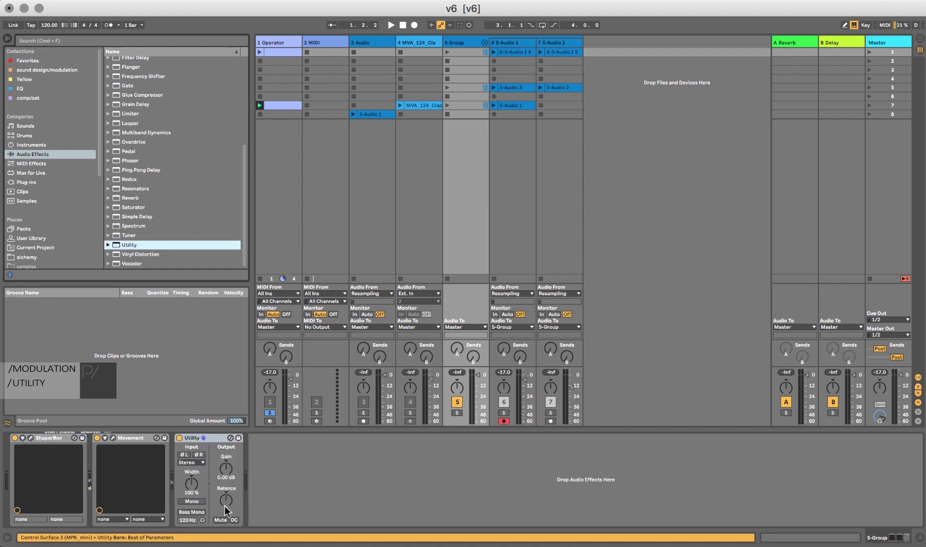
pyautogui.click(179, 438)
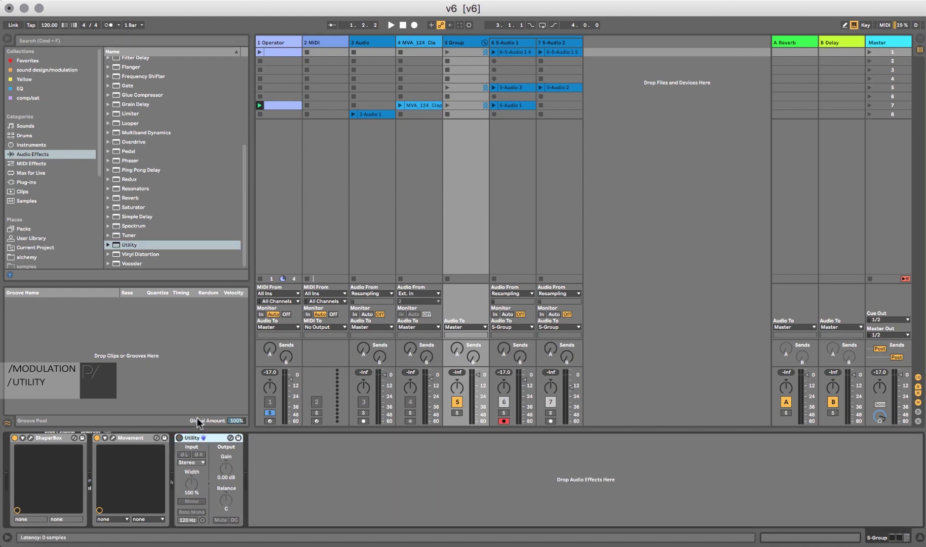
# Step: Add a Frequency Shifter after the Utility on the group track and deactivate it
pyautogui.scroll(5, 175, 222)
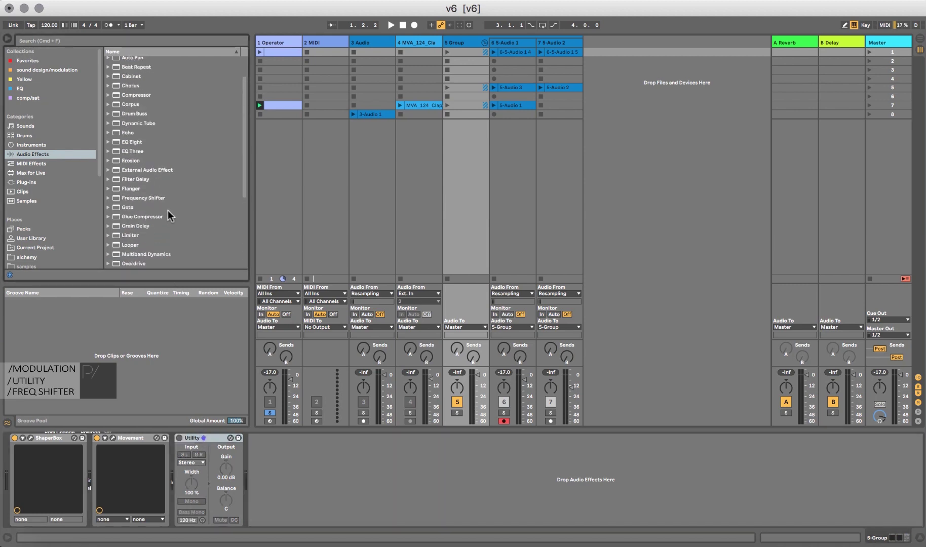
pyautogui.doubleClick(147, 198)
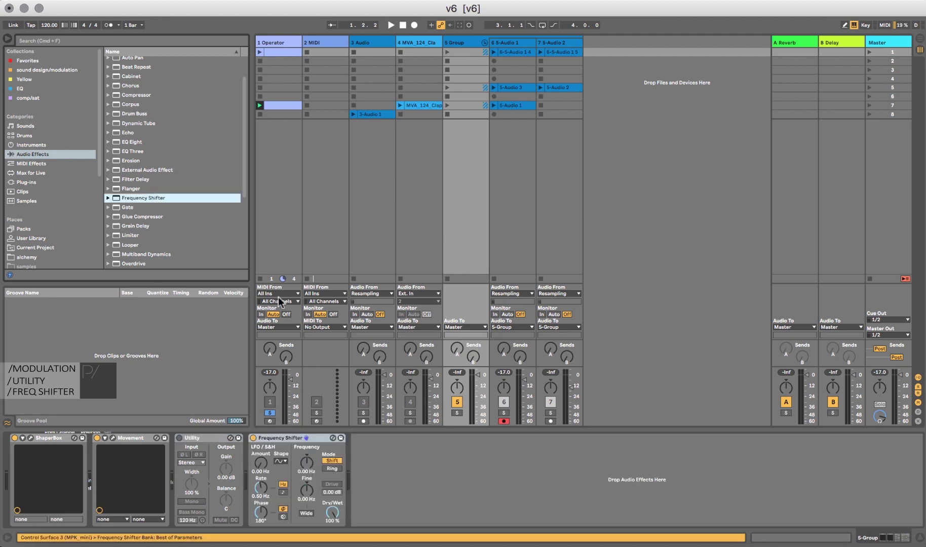
pyautogui.click(254, 438)
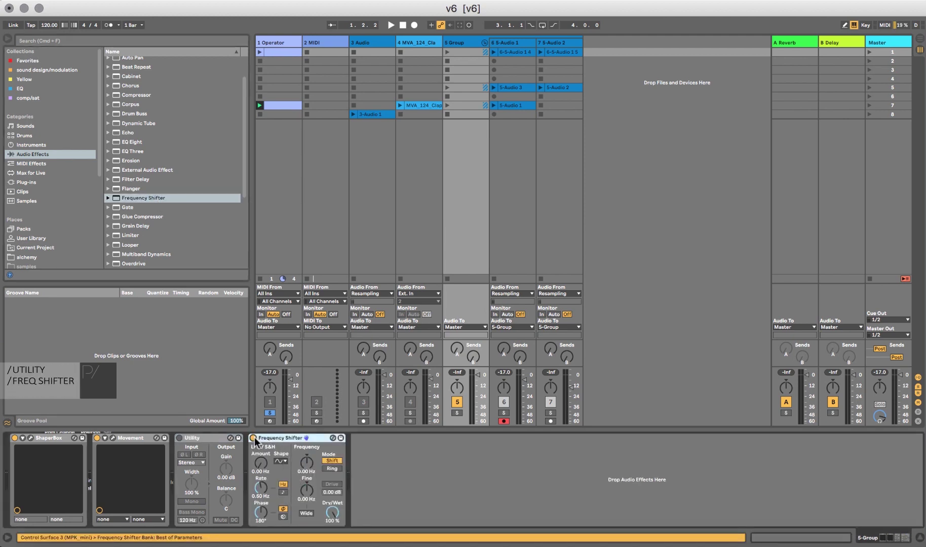
# Step: Add an Auto Filter after the Frequency Shifter on the group track and deactivate it
pyautogui.click(201, 38)
pyautogui.scroll(3, 197, 110)
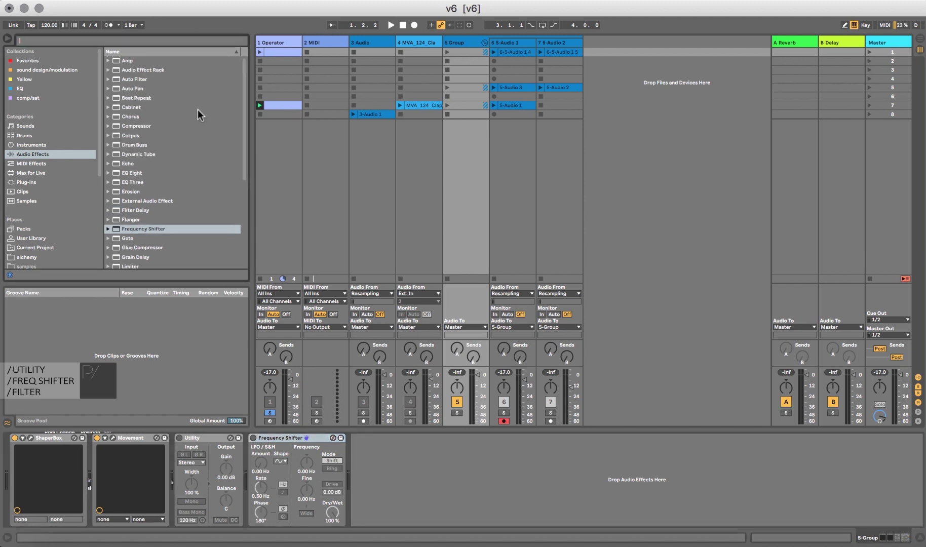
pyautogui.click(140, 79)
pyautogui.doubleClick(141, 80)
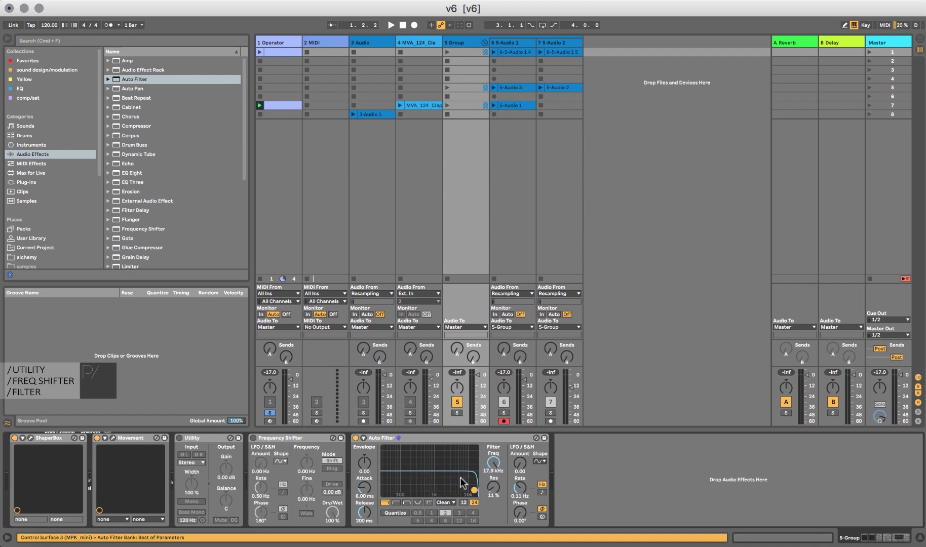
pyautogui.click(356, 438)
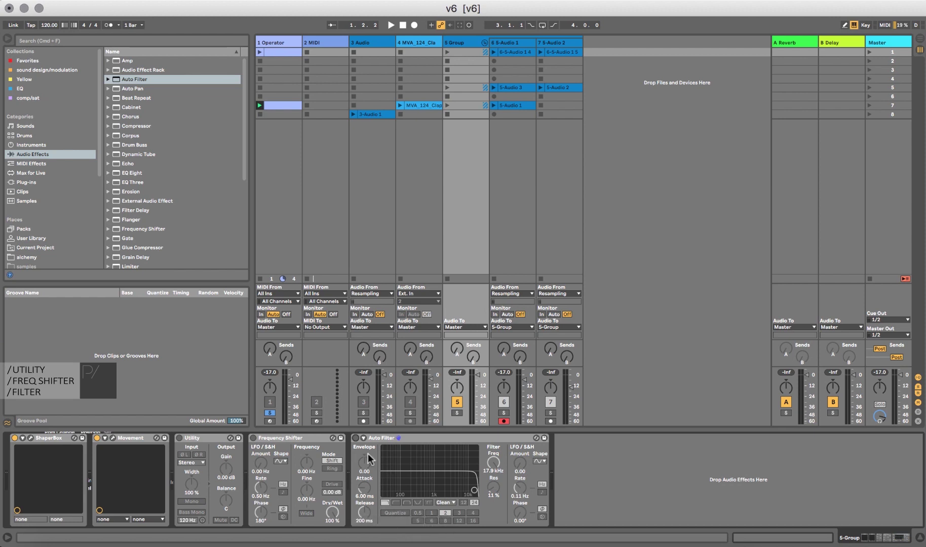
# Step: Audition an Auto Filter after EQ Eight on the Operator track, lowering its cutoff to 12.5 kHz, and deactivate it
pyautogui.click(355, 439)
pyautogui.press('space')
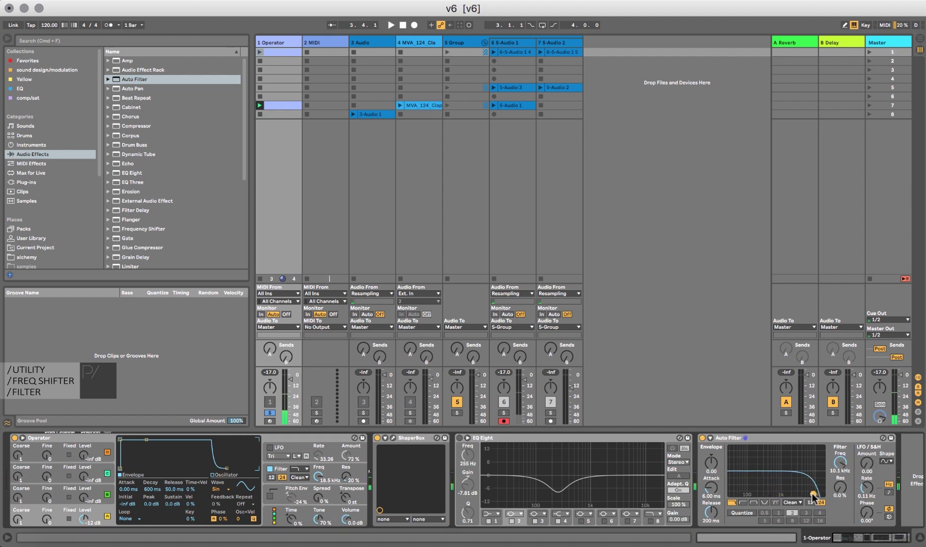
pyautogui.click(701, 438)
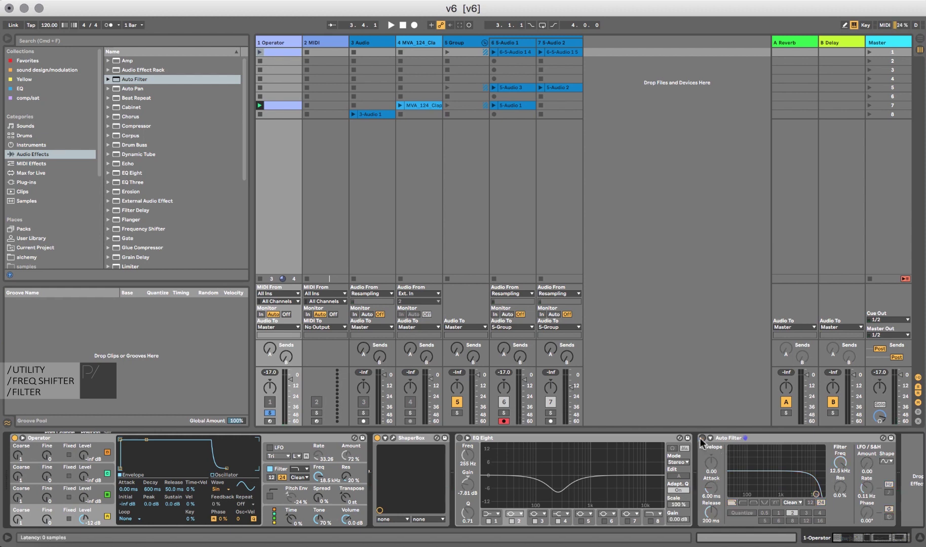
pyautogui.click(275, 37)
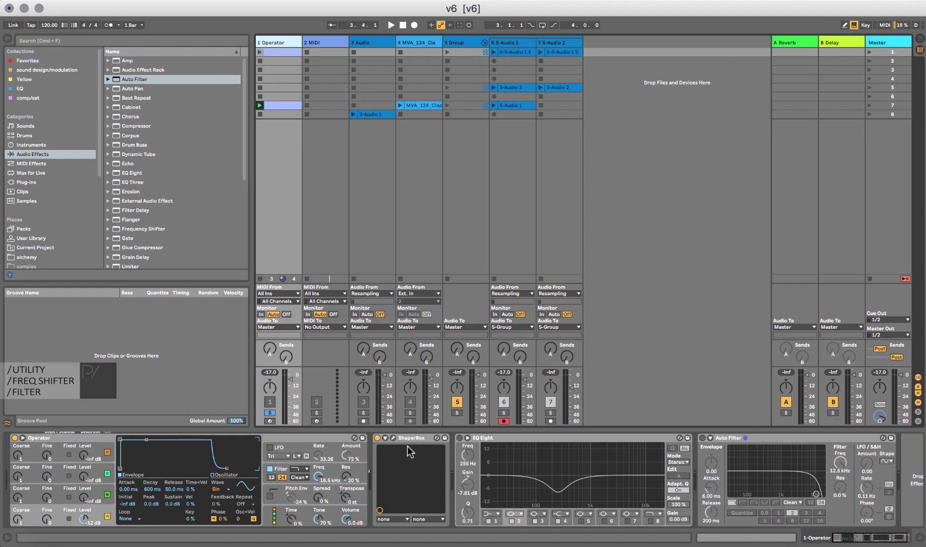
# Step: Open the Operator track's ShaperBox, bypass its Time shaper and show the Filter shaper
pyautogui.click(393, 438)
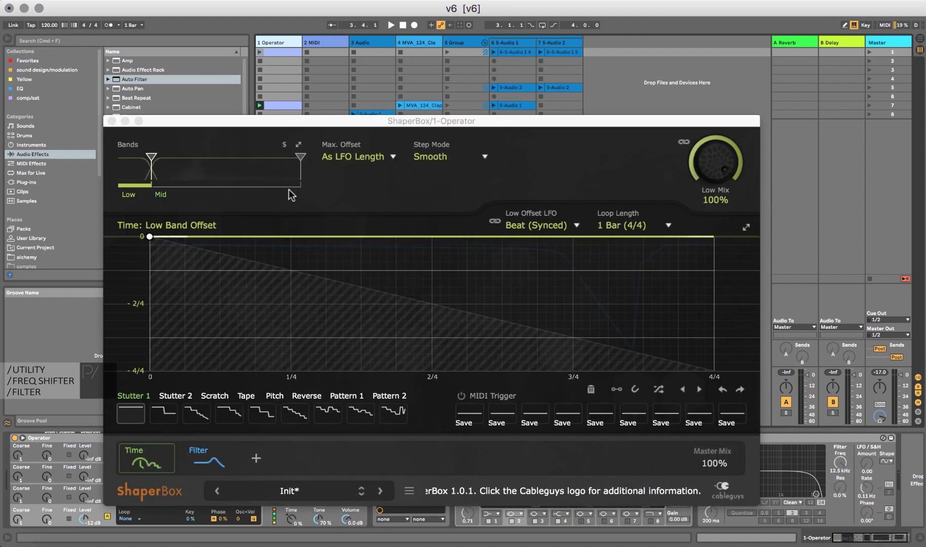
pyautogui.moveTo(284, 125); pyautogui.dragTo(301, 49)
pyautogui.moveTo(244, 387)
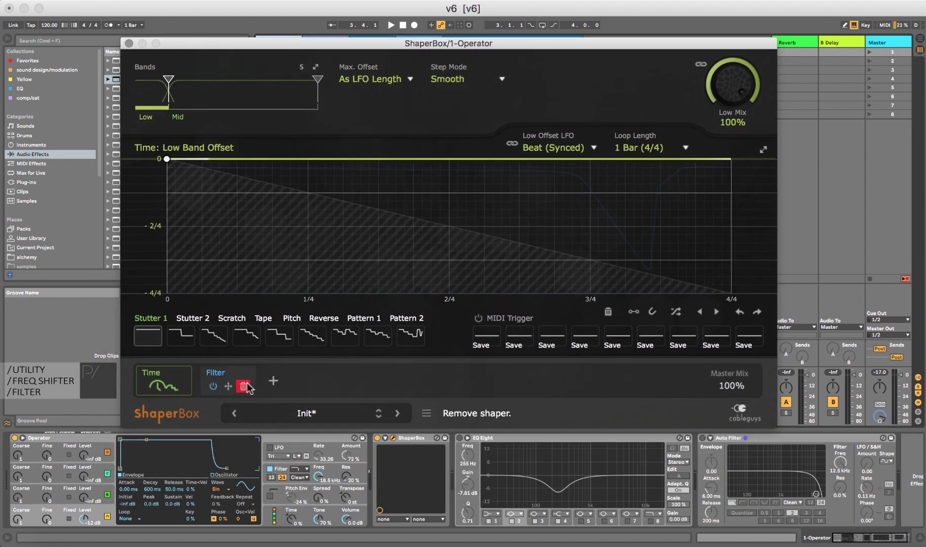
pyautogui.moveTo(167, 388)
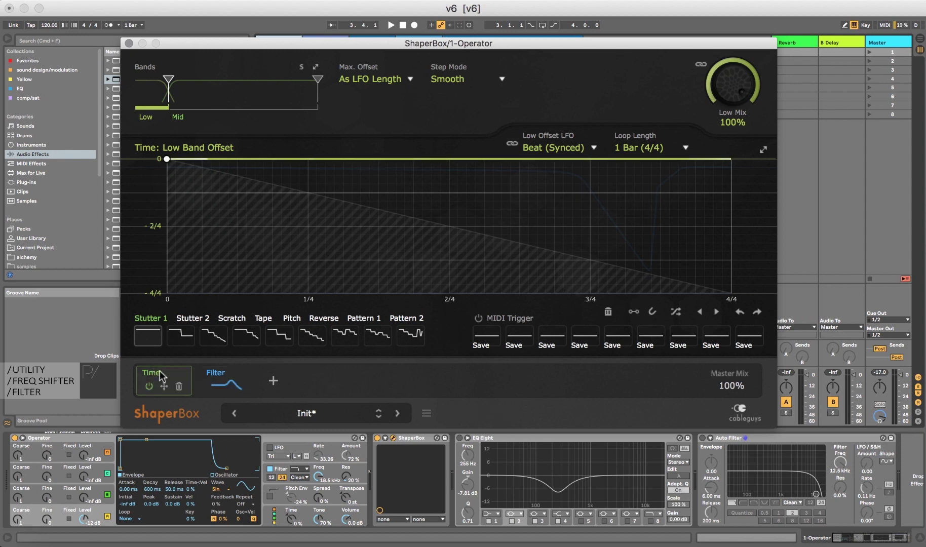
pyautogui.moveTo(167, 389); pyautogui.dragTo(212, 391)
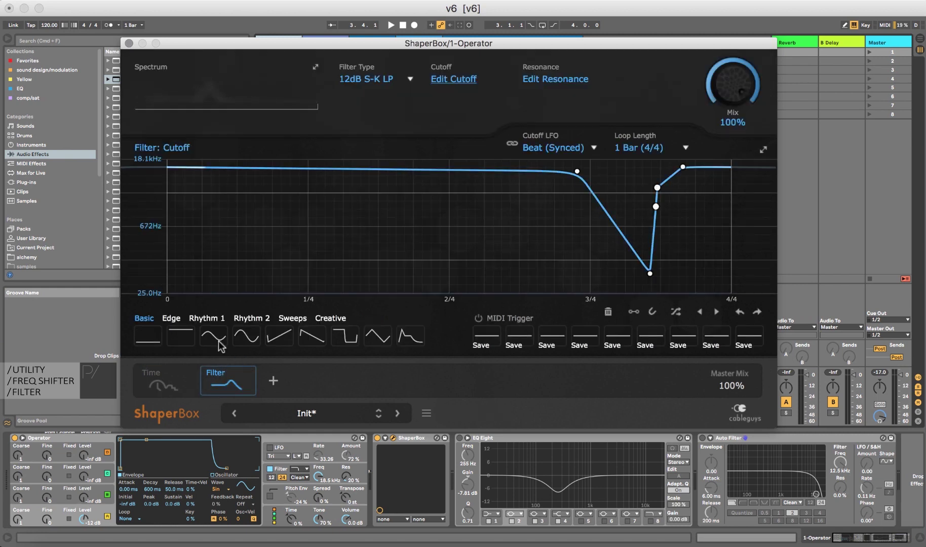
# Step: During playback, apply the full-height sine preset to the Filter cutoff and pull its second point down near 25 Hz, just before 1/4
pyautogui.click(186, 335)
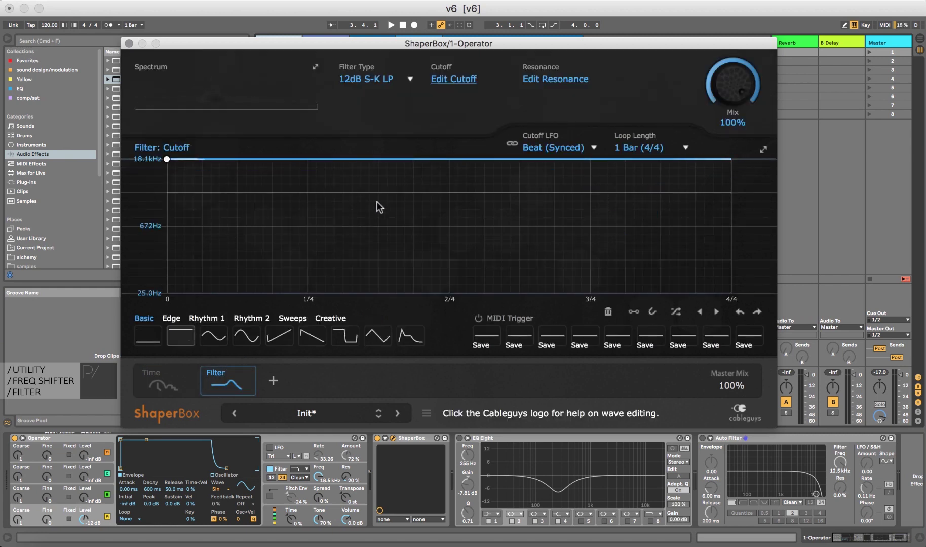
pyautogui.moveTo(202, 42); pyautogui.dragTo(210, 121)
pyautogui.press('space')
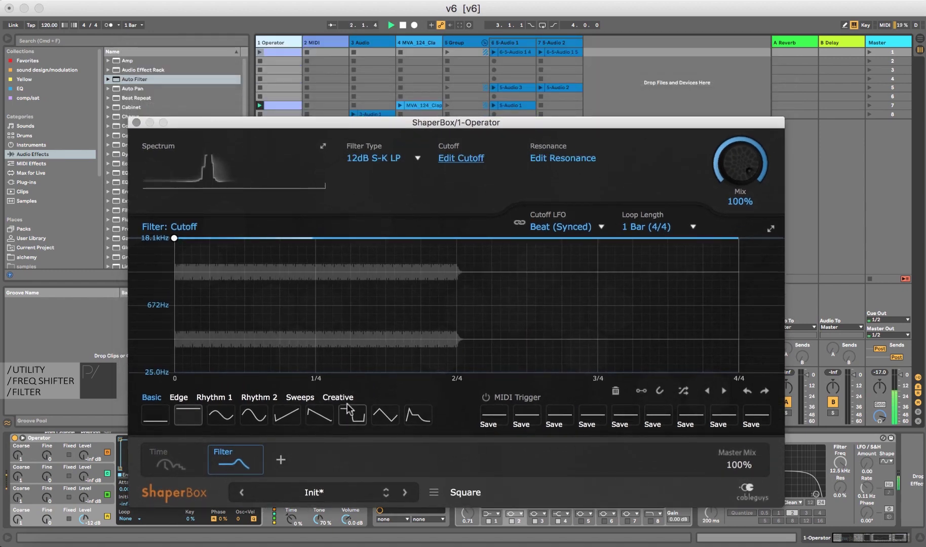
pyautogui.click(254, 416)
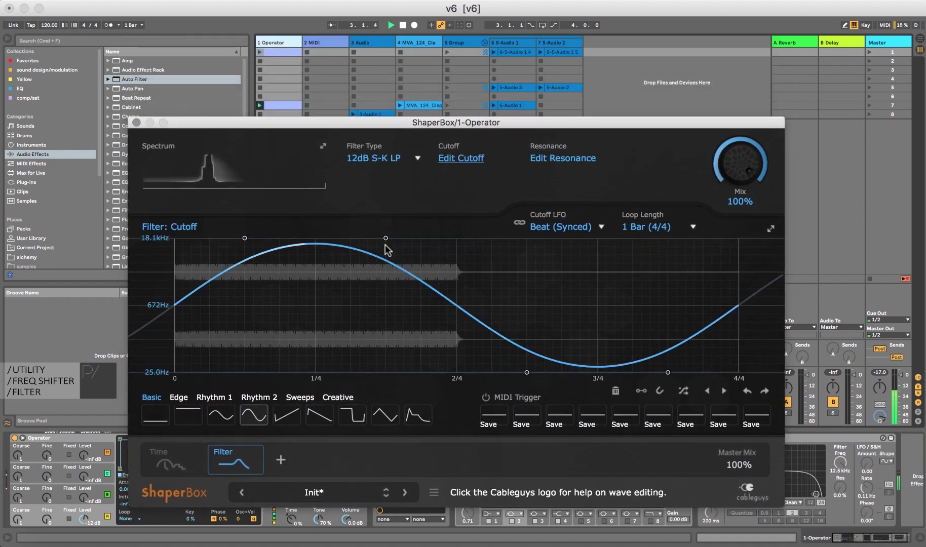
pyautogui.moveTo(386, 237); pyautogui.dragTo(348, 365)
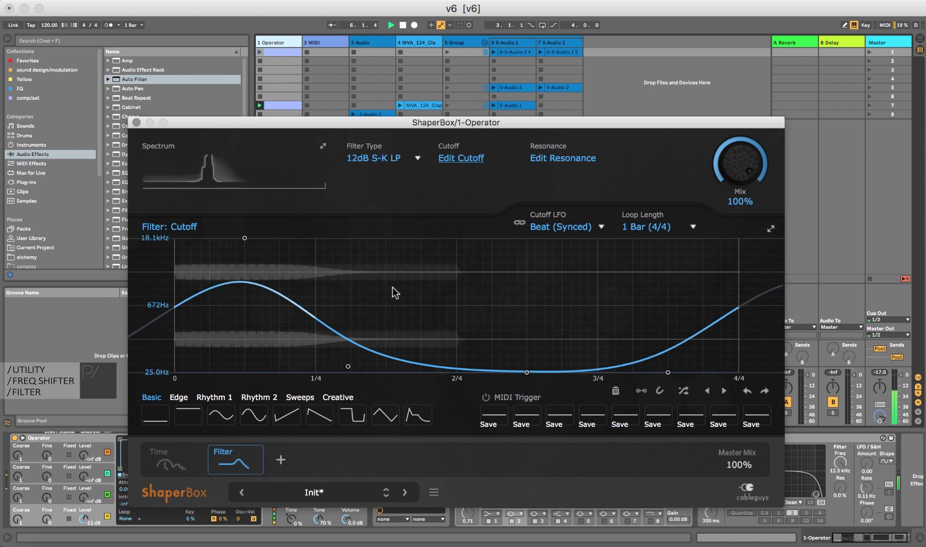
pyautogui.moveTo(346, 364); pyautogui.dragTo(295, 367)
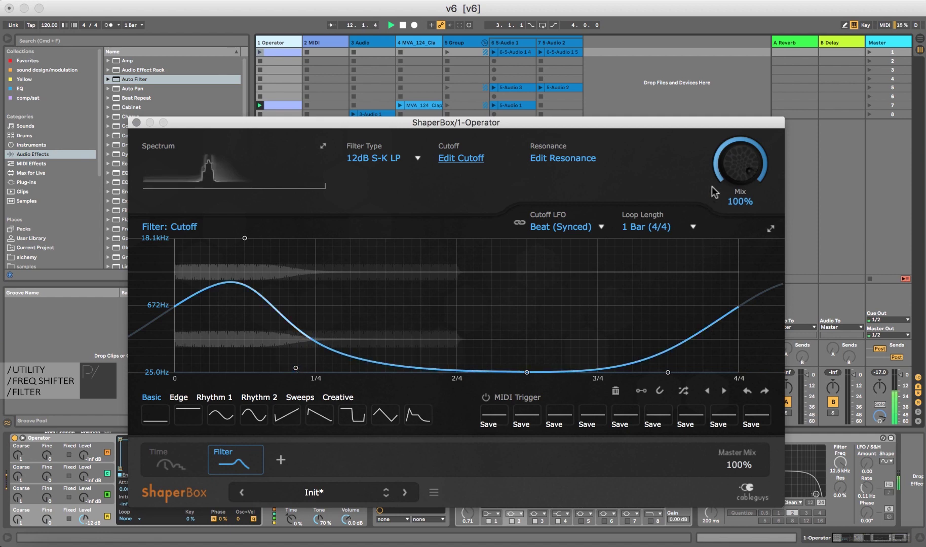
# Step: Lower the Filter shaper's mix to 35% while listening, and stop playback
pyautogui.moveTo(741, 165)
pyautogui.mouseDown()
pyautogui.moveTo(741, 190)
pyautogui.moveTo(728, 165)
pyautogui.mouseUp()
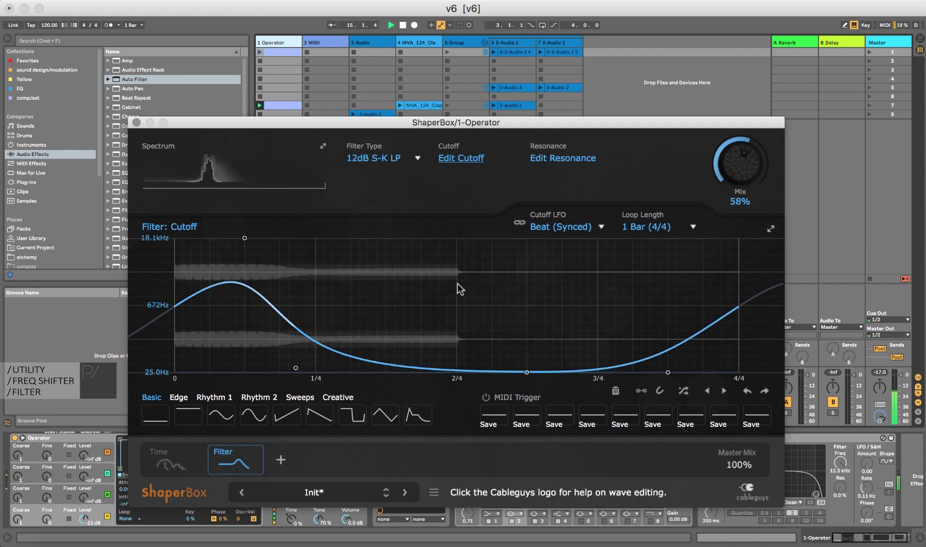
pyautogui.moveTo(763, 147); pyautogui.dragTo(759, 137)
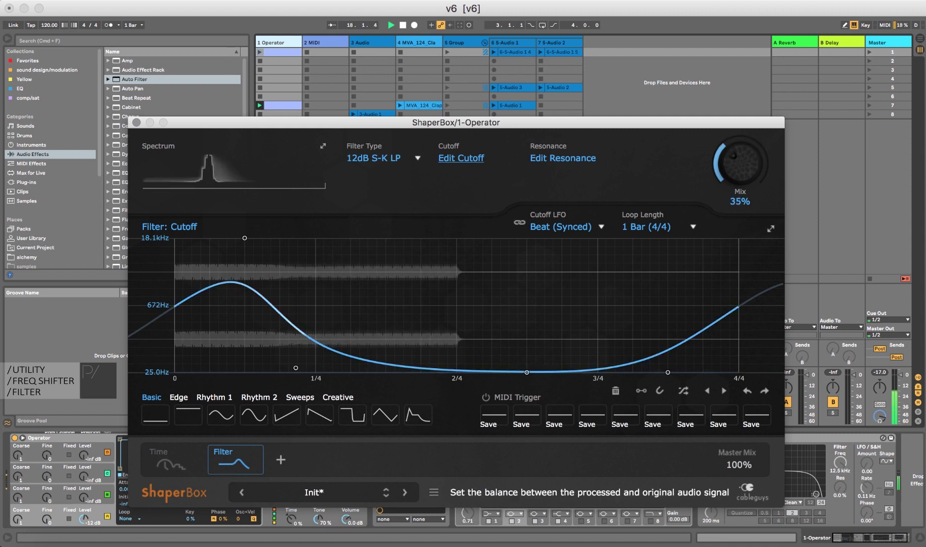
pyautogui.press('space')
# Step: Enable the Time shaper, bypass the Filter shaper and show the Time shaper's low band offset
pyautogui.moveTo(182, 467)
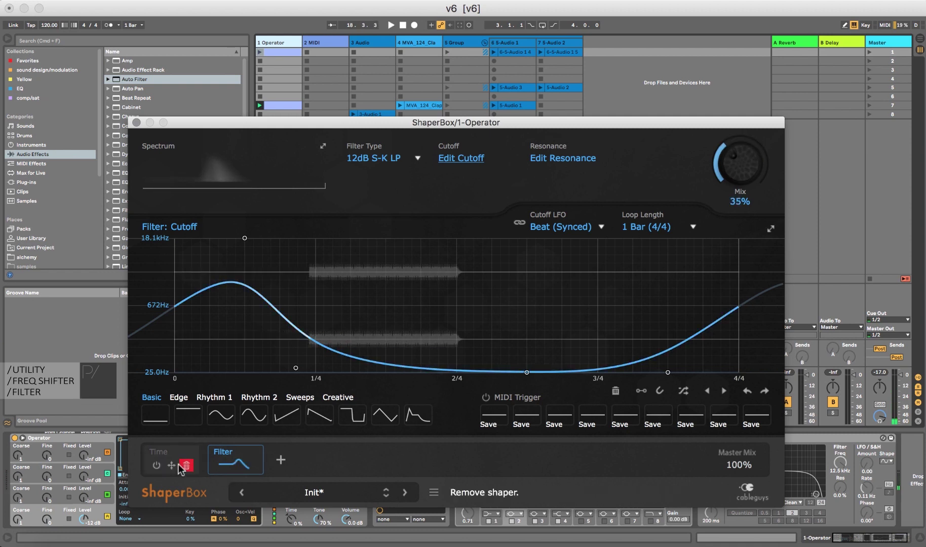
pyautogui.click(165, 454)
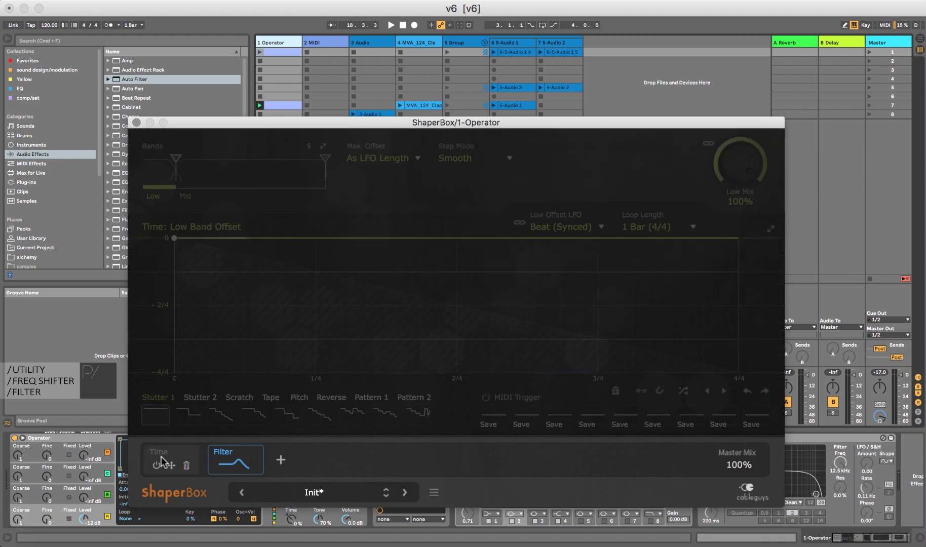
pyautogui.click(157, 466)
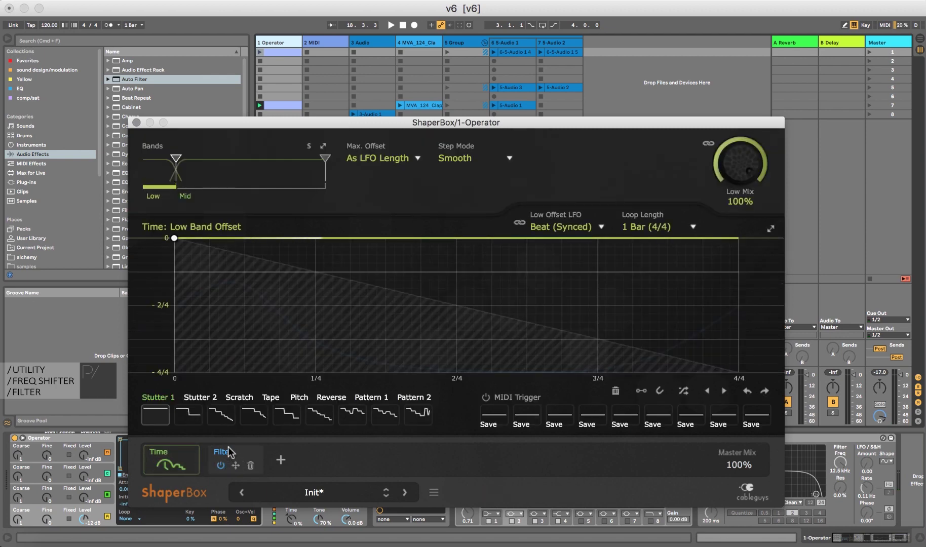
pyautogui.click(235, 454)
pyautogui.click(221, 465)
pyautogui.click(174, 452)
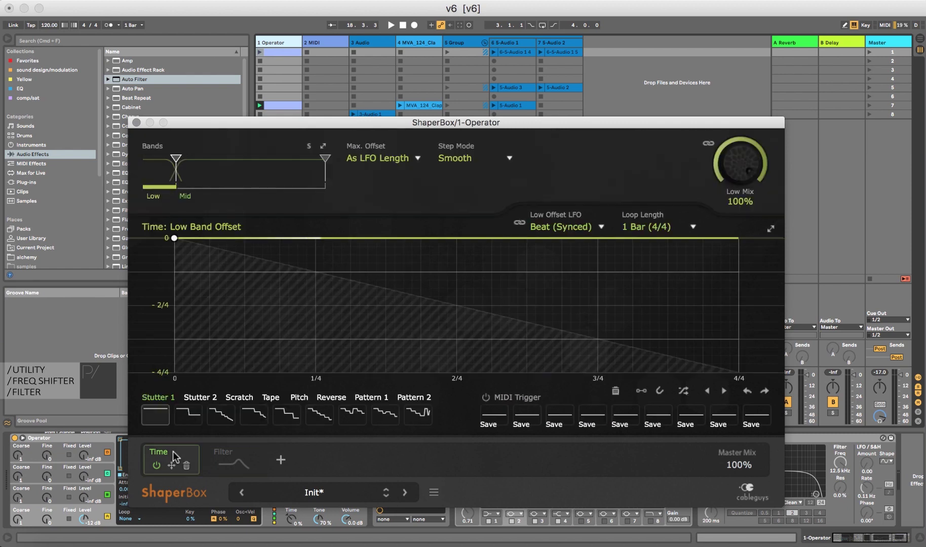
# Step: Bend the Time shaper's low band offset curve down to about 2/4 and set the low split to 88.9 Hz
pyautogui.press('space')
pyautogui.moveTo(299, 239); pyautogui.dragTo(284, 347)
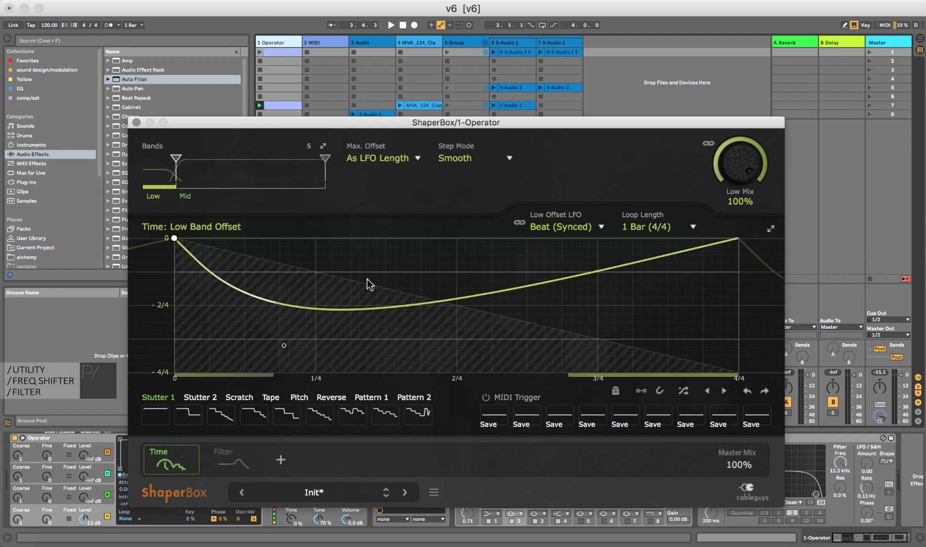
pyautogui.moveTo(176, 159)
pyautogui.mouseDown()
pyautogui.moveTo(185, 159)
pyautogui.moveTo(178, 159)
pyautogui.mouseUp()
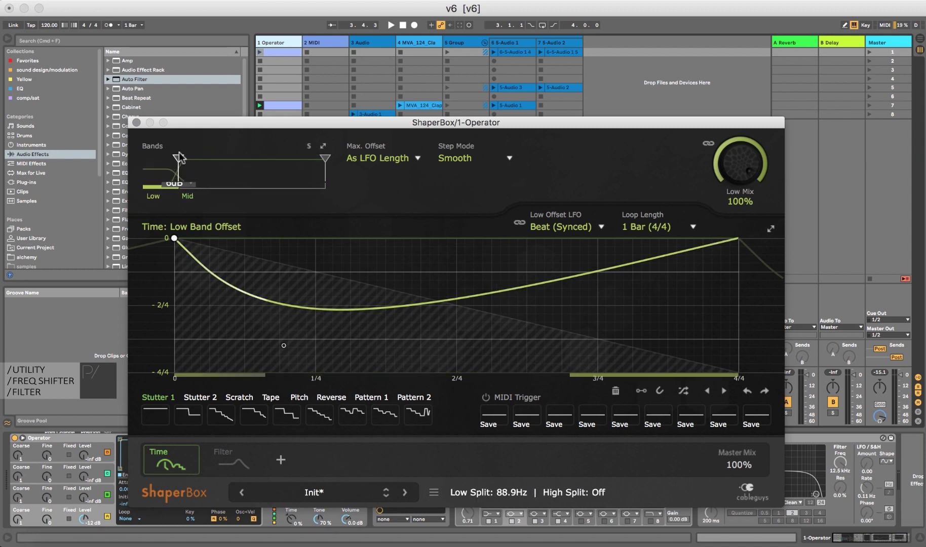
# Step: Bend the Time shaper's mid band offset curve down to about 1/4 while listening, and stop playback
pyautogui.click(238, 175)
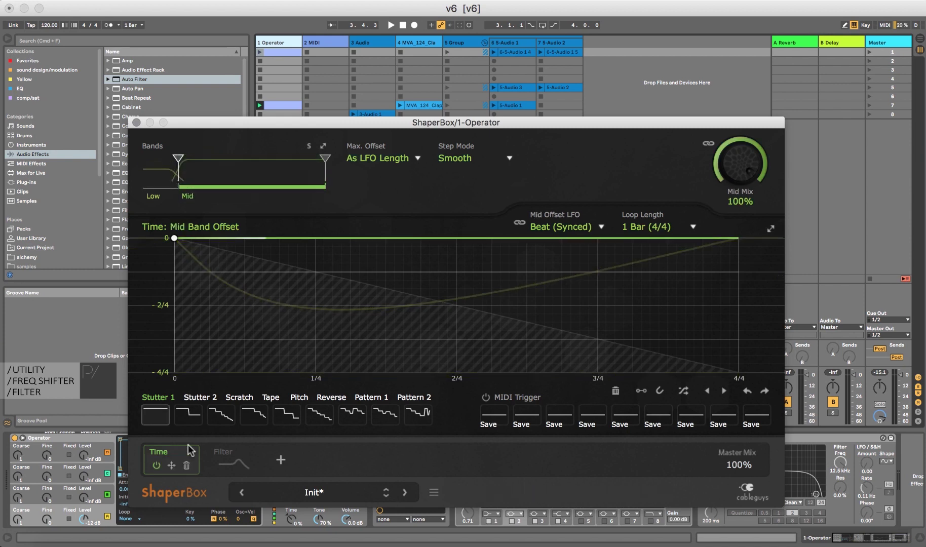
pyautogui.press('space')
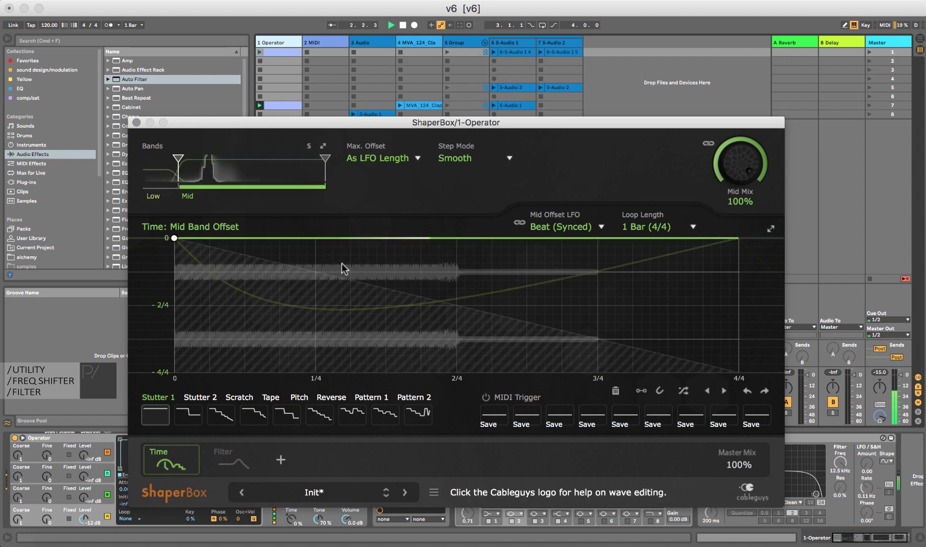
pyautogui.moveTo(343, 239); pyautogui.dragTo(372, 286)
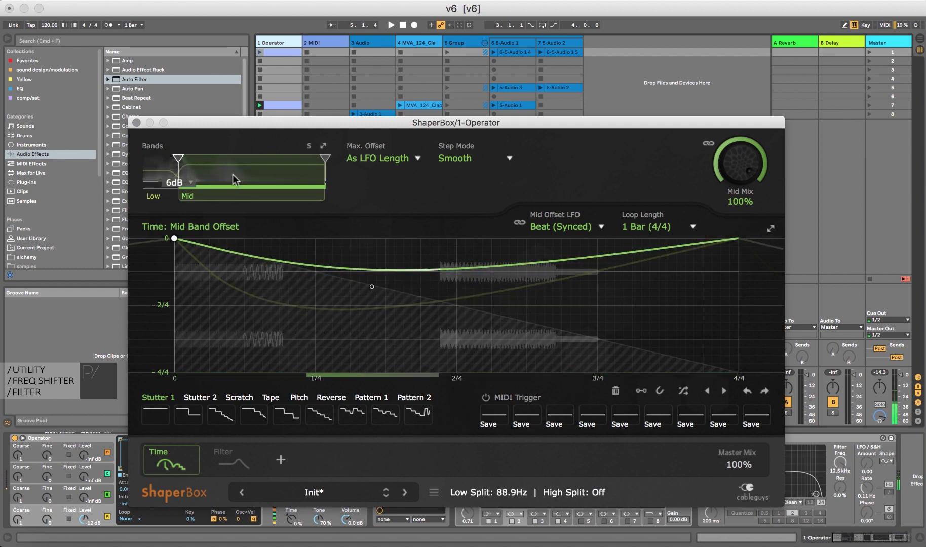
pyautogui.press('space')
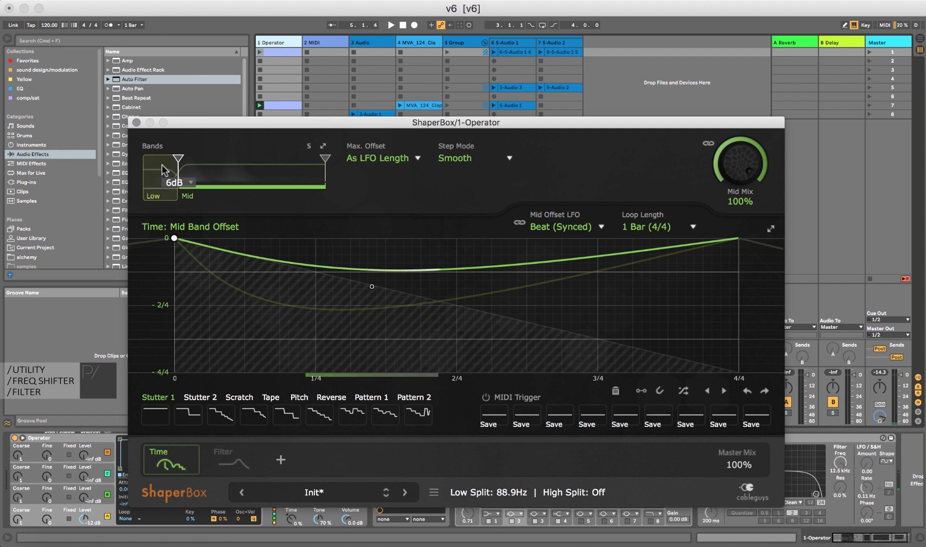
# Step: Compare the Time shaper's low and mid band offset curves, and adjust the mid band's dip to about 1/4
pyautogui.click(162, 169)
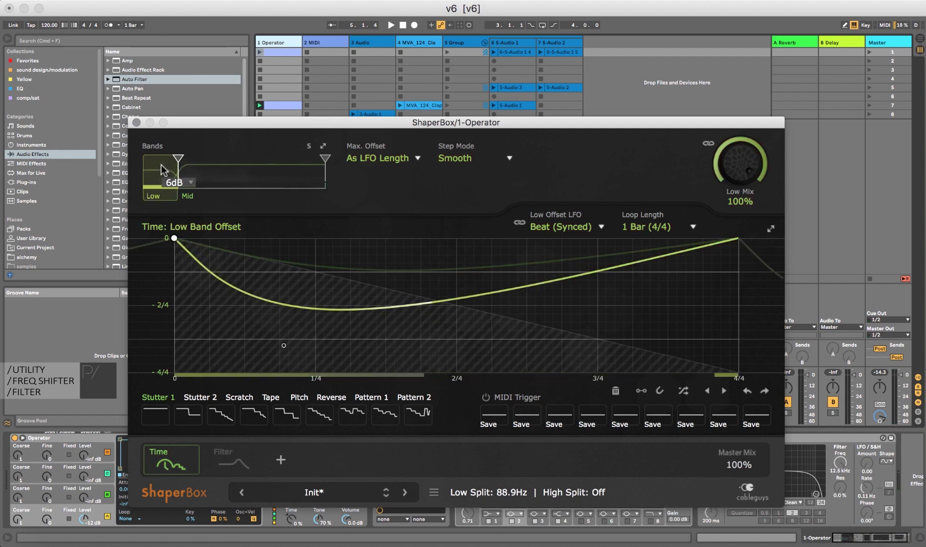
pyautogui.click(201, 169)
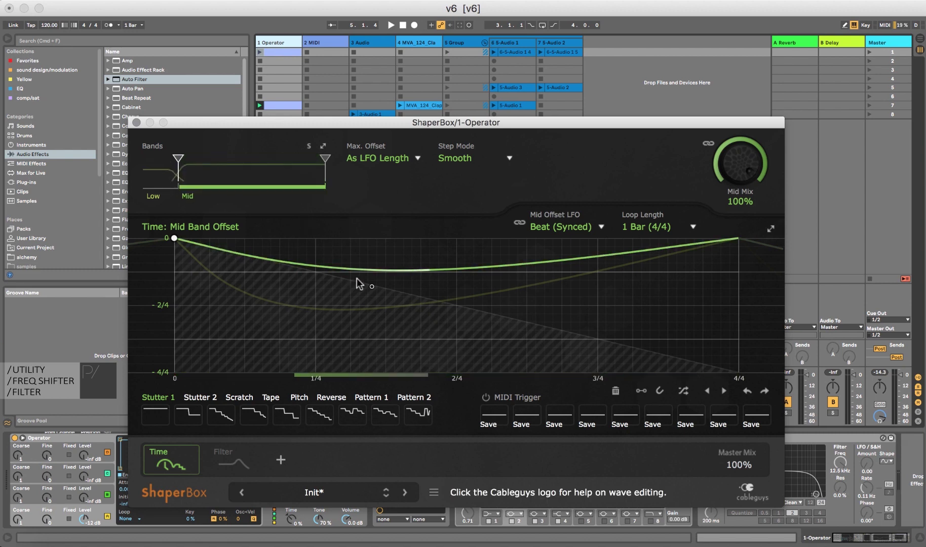
pyautogui.moveTo(372, 287)
pyautogui.mouseDown()
pyautogui.moveTo(391, 270)
pyautogui.moveTo(390, 280)
pyautogui.mouseUp()
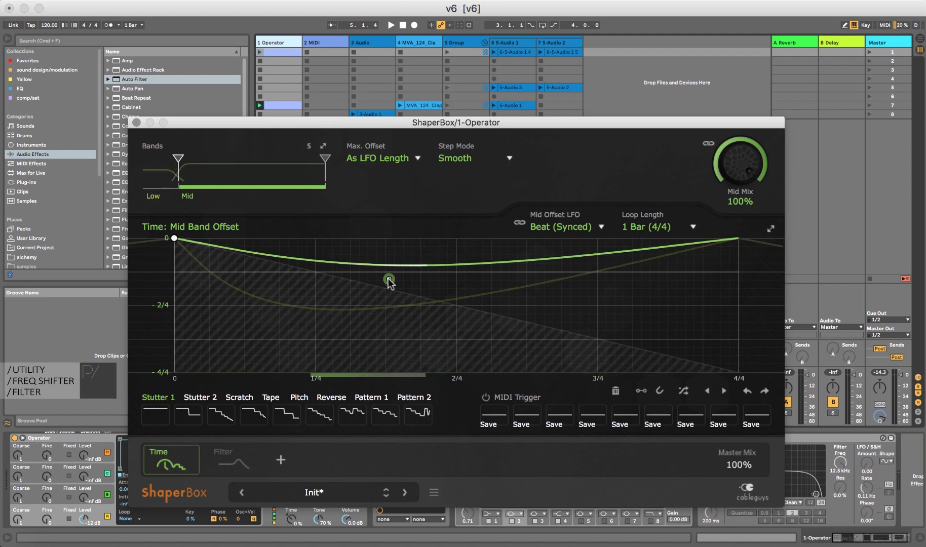
pyautogui.moveTo(393, 279)
pyautogui.mouseDown()
pyautogui.moveTo(389, 300)
pyautogui.moveTo(383, 291)
pyautogui.mouseUp()
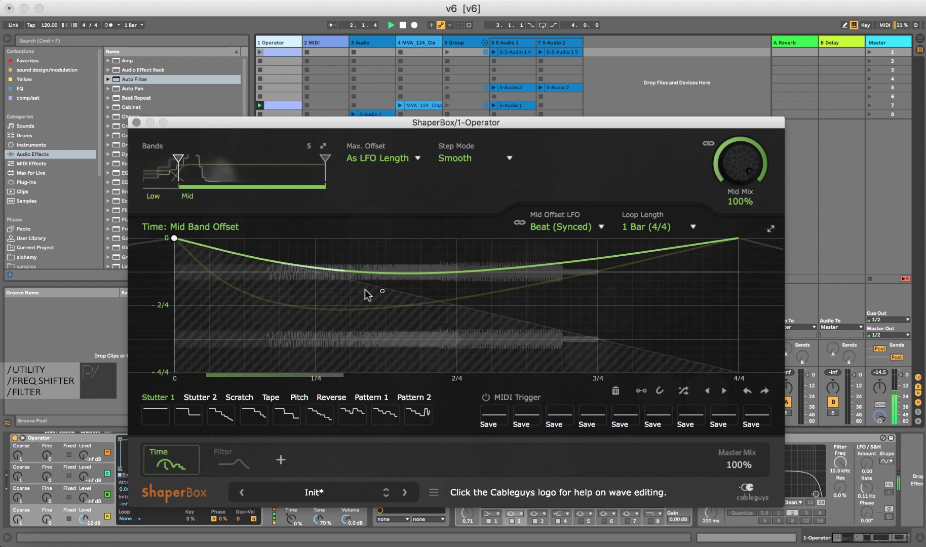
# Step: Deepen the mid band offset curve's dip to about 2/4 and add a second point for the return while listening, and stop playback
pyautogui.moveTo(382, 290); pyautogui.dragTo(344, 334)
pyautogui.moveTo(415, 296); pyautogui.dragTo(427, 281)
pyautogui.moveTo(344, 333); pyautogui.dragTo(344, 327)
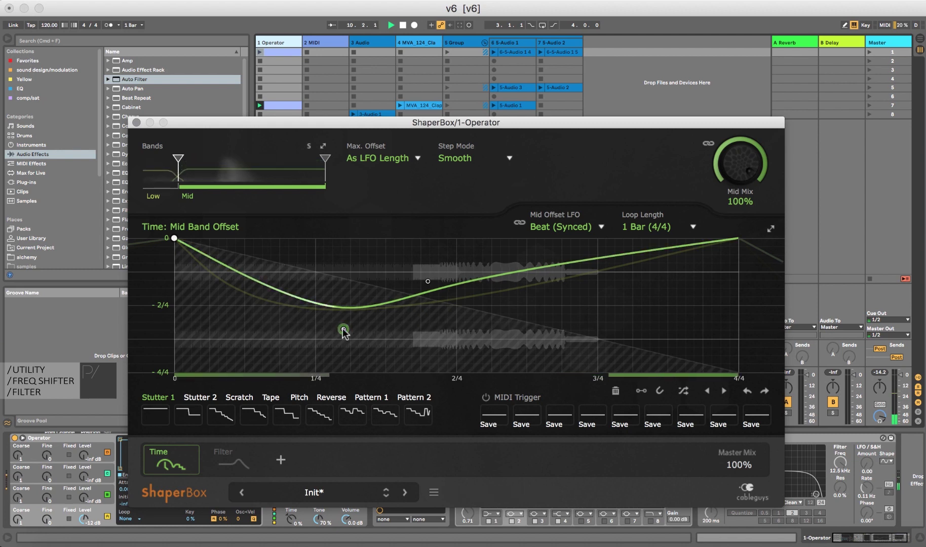
pyautogui.moveTo(428, 282)
pyautogui.mouseDown()
pyautogui.moveTo(451, 256)
pyautogui.moveTo(442, 283)
pyautogui.mouseUp()
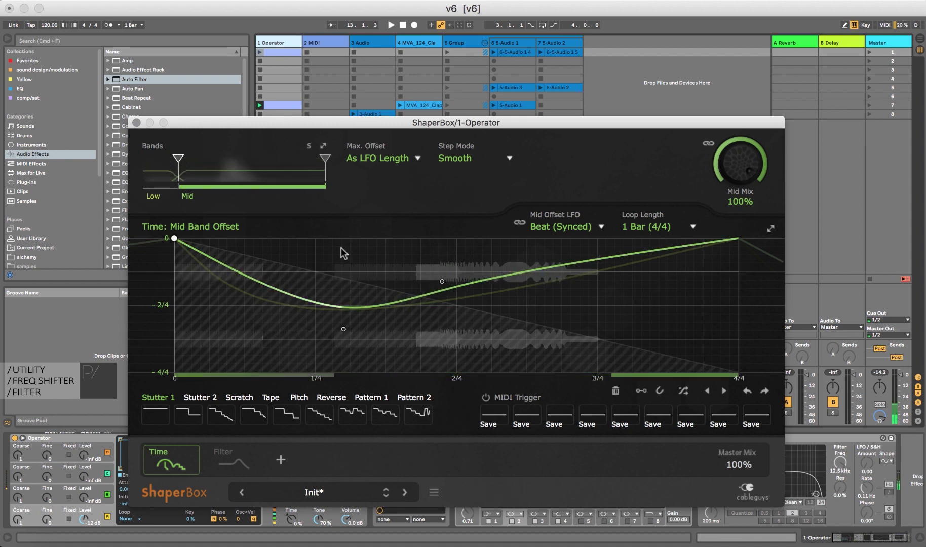
pyautogui.press('space')
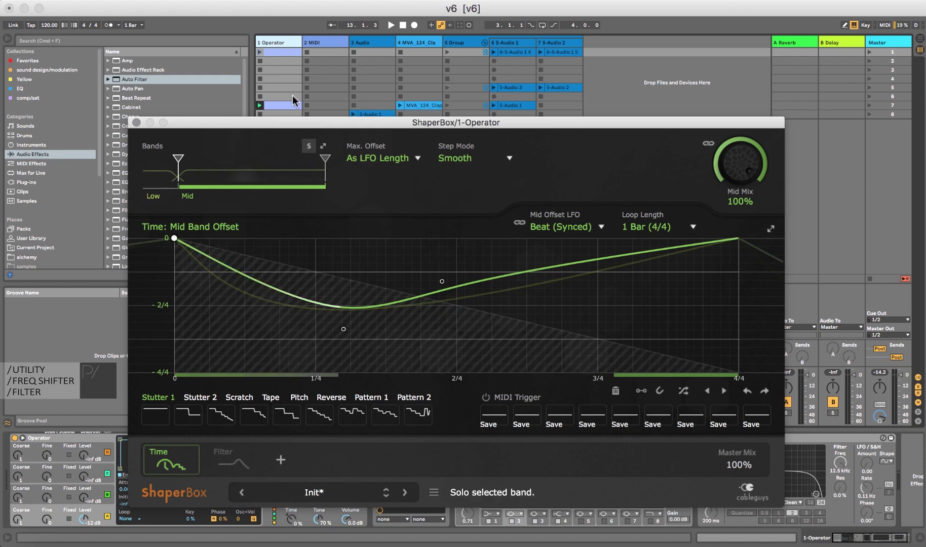
# Step: Move the ShaperBox window slightly and bend a second dip of about 2/4 into the mid band offset curve just after the 2/4 position
pyautogui.moveTo(286, 124); pyautogui.dragTo(302, 113)
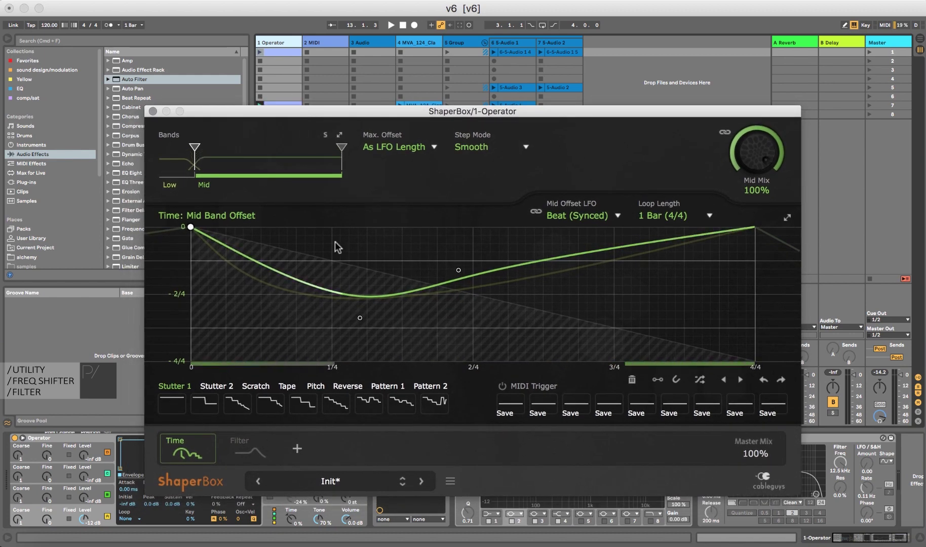
pyautogui.moveTo(360, 318)
pyautogui.mouseDown()
pyautogui.moveTo(339, 320)
pyautogui.moveTo(353, 311)
pyautogui.mouseUp()
pyautogui.press('space')
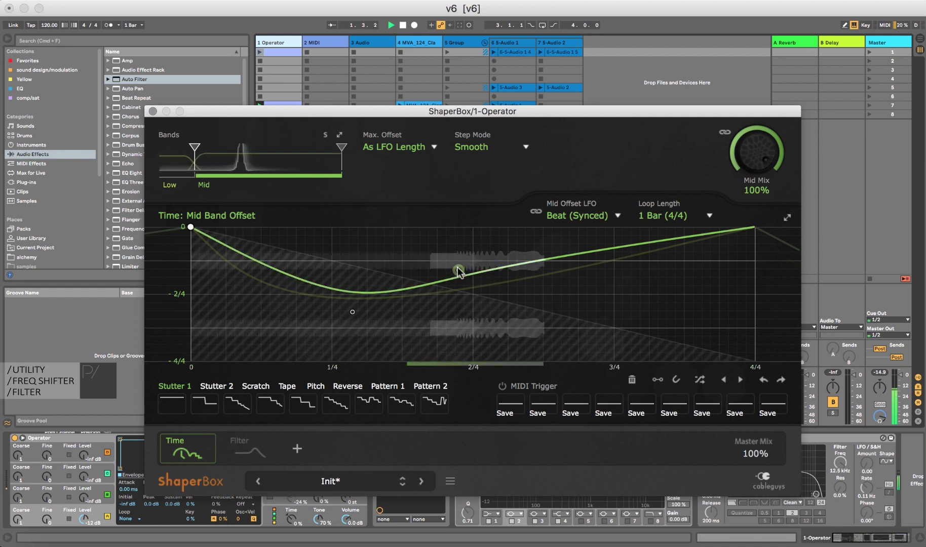
pyautogui.click(479, 295)
pyautogui.moveTo(478, 295); pyautogui.dragTo(475, 315)
pyautogui.moveTo(459, 270); pyautogui.dragTo(420, 261)
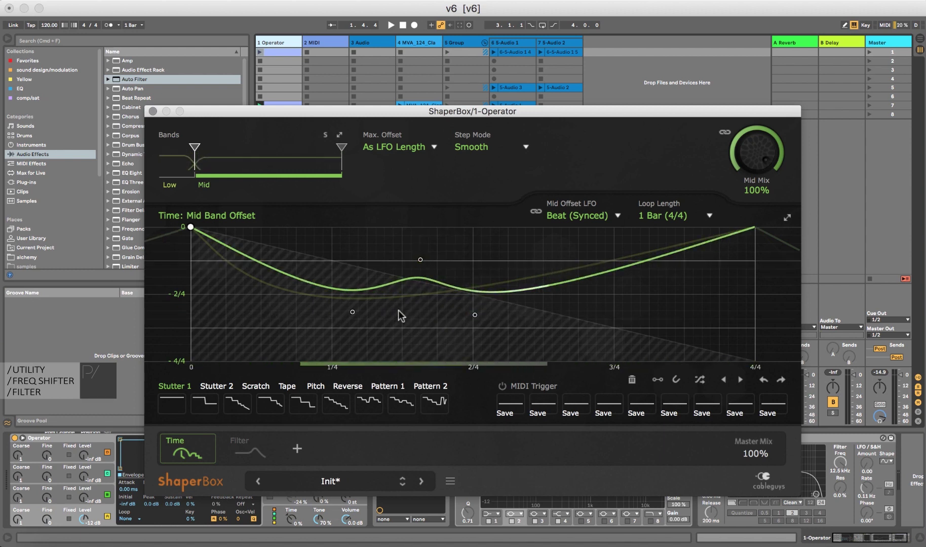
# Step: Raise the bump between the mid band offset curve's two dips to about 1/4, and start playback
pyautogui.moveTo(353, 312); pyautogui.dragTo(337, 328)
pyautogui.moveTo(420, 260); pyautogui.dragTo(386, 232)
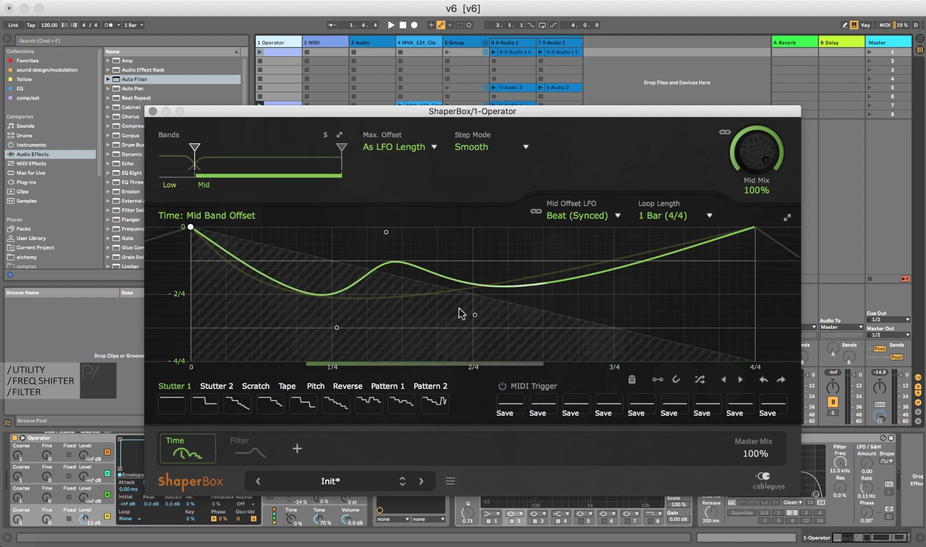
pyautogui.press('space')
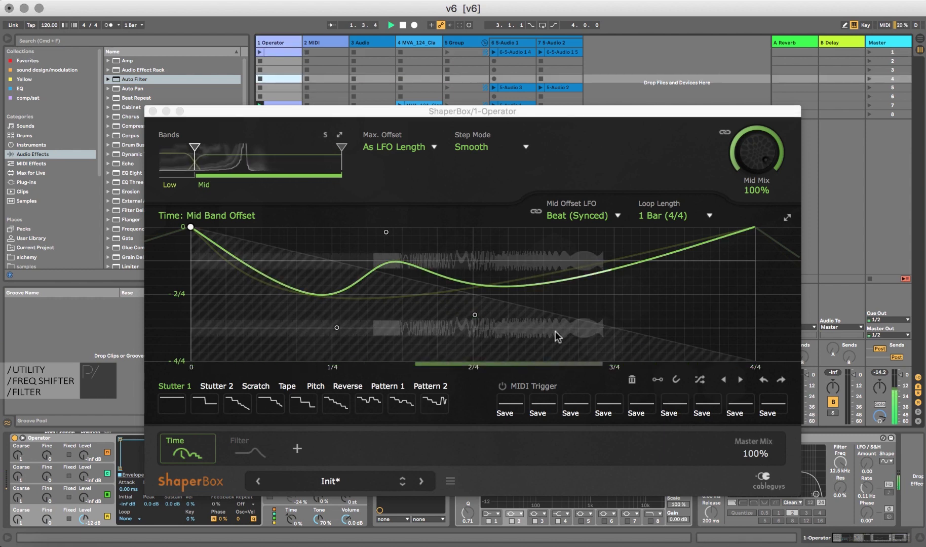
# Step: Randomize the mid and low band offset curves, and bend the low band's second half up to just below 2/4
pyautogui.click(699, 381)
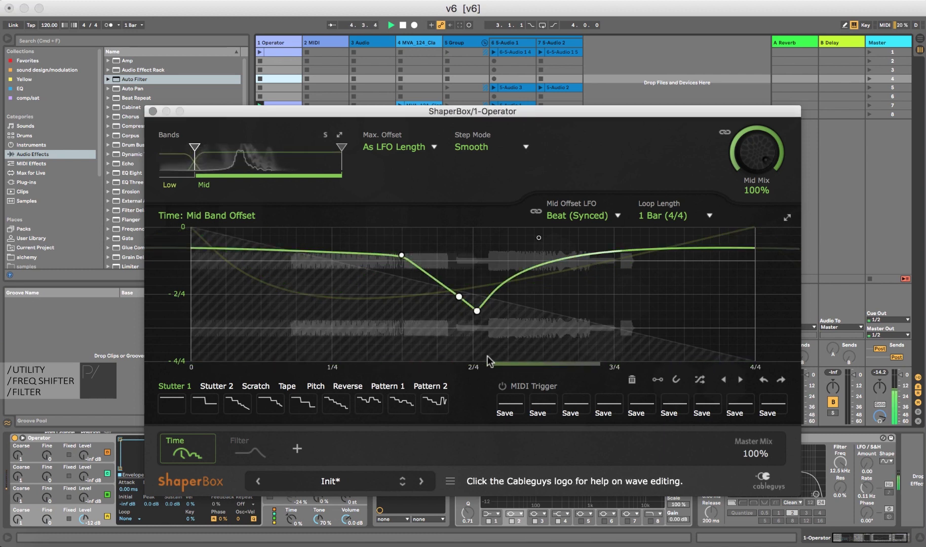
pyautogui.click(175, 163)
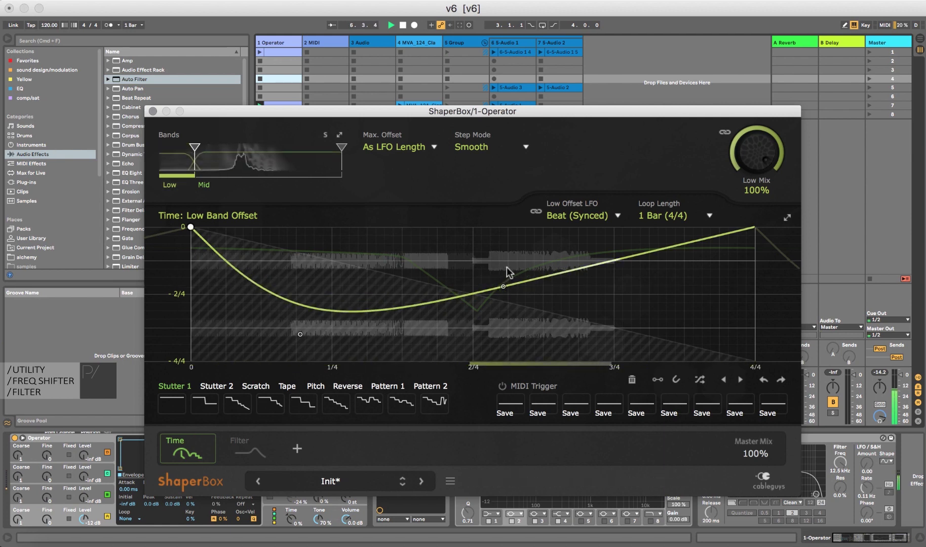
pyautogui.moveTo(505, 273); pyautogui.dragTo(502, 251)
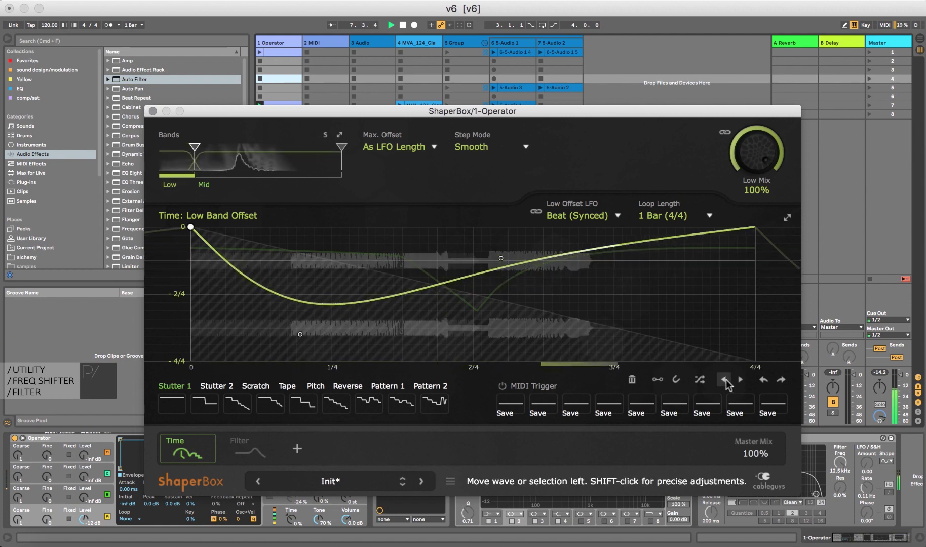
pyautogui.click(704, 381)
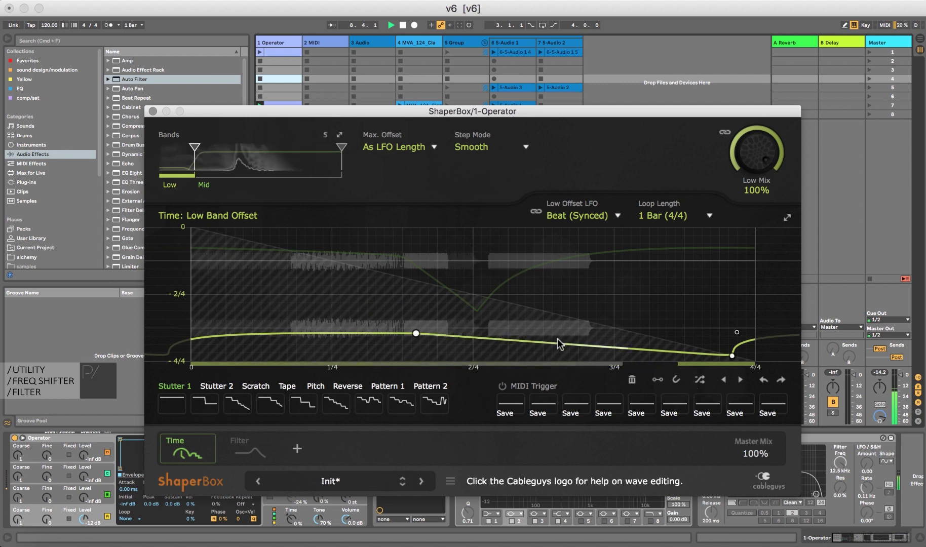
pyautogui.moveTo(558, 337); pyautogui.dragTo(590, 290)
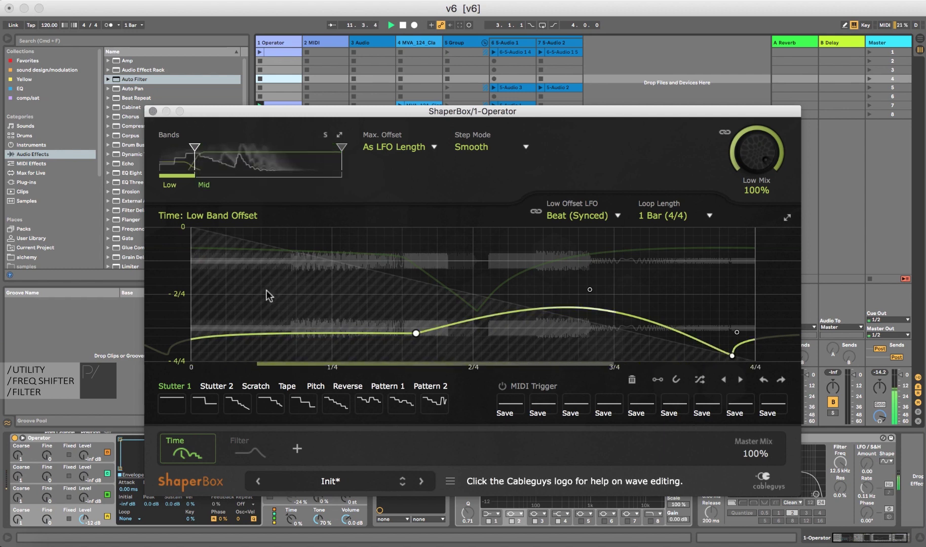
# Step: Turn the Filter shaper back on and start playback
pyautogui.click(234, 458)
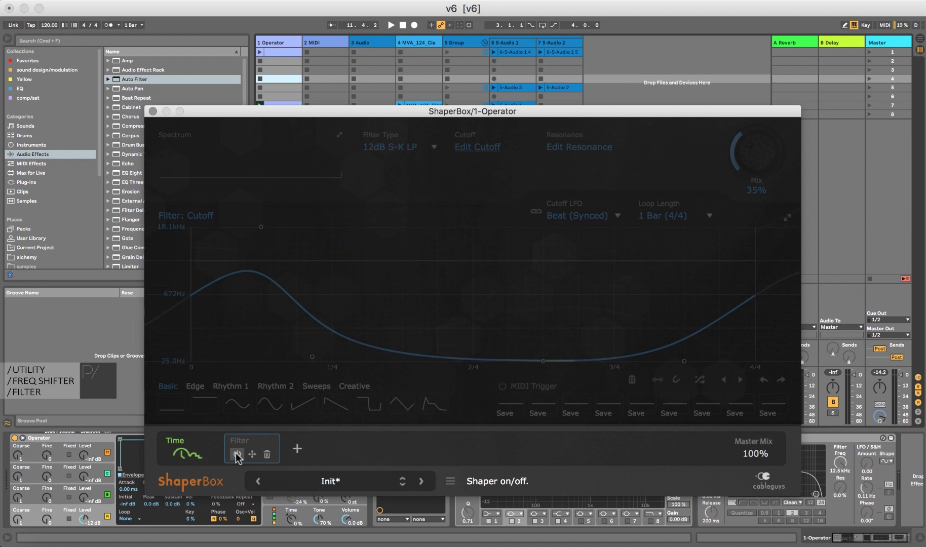
pyautogui.click(237, 455)
pyautogui.press('space')
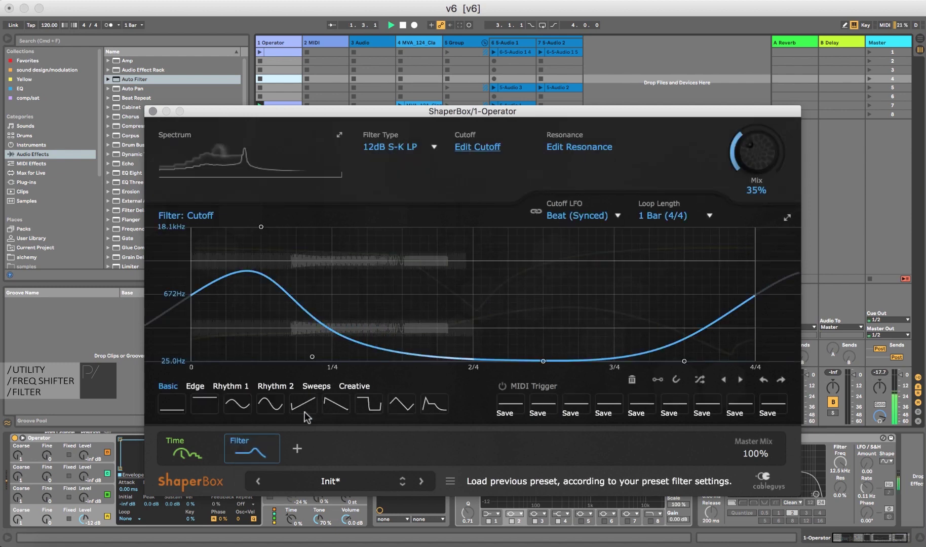
# Step: Raise the Filter shaper's cutoff peak close to 18.1 kHz and lift the curve's slope near 1/4
pyautogui.moveTo(312, 357); pyautogui.dragTo(311, 329)
pyautogui.moveTo(258, 265); pyautogui.dragTo(229, 234)
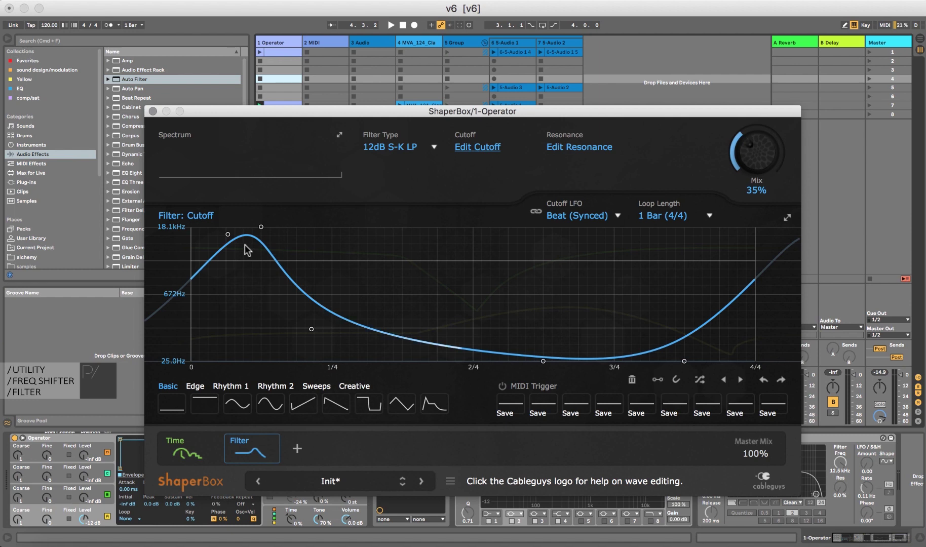
pyautogui.moveTo(229, 235); pyautogui.dragTo(219, 231)
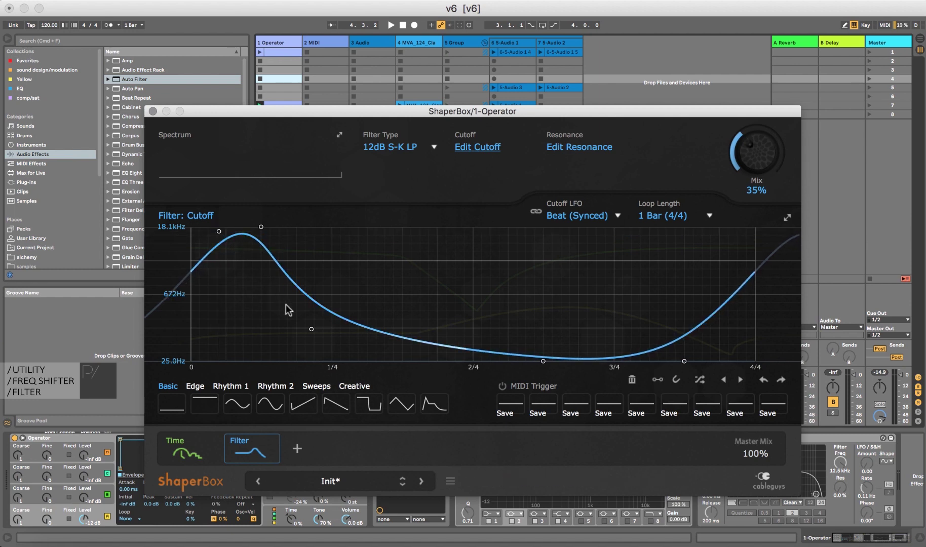
pyautogui.moveTo(314, 332)
pyautogui.mouseDown()
pyautogui.moveTo(302, 325)
pyautogui.moveTo(301, 335)
pyautogui.mouseUp()
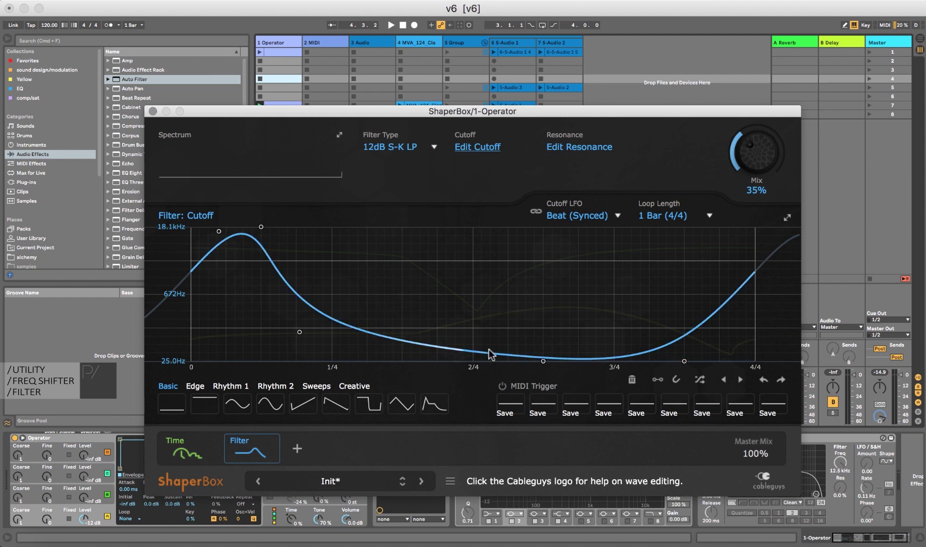
# Step: Add and move points around 1/4 on the cutoff curve to form a high shoulder after the first peak, while listening
pyautogui.moveTo(416, 341); pyautogui.dragTo(397, 346)
pyautogui.moveTo(331, 311); pyautogui.dragTo(344, 293)
pyautogui.moveTo(300, 332); pyautogui.dragTo(338, 238)
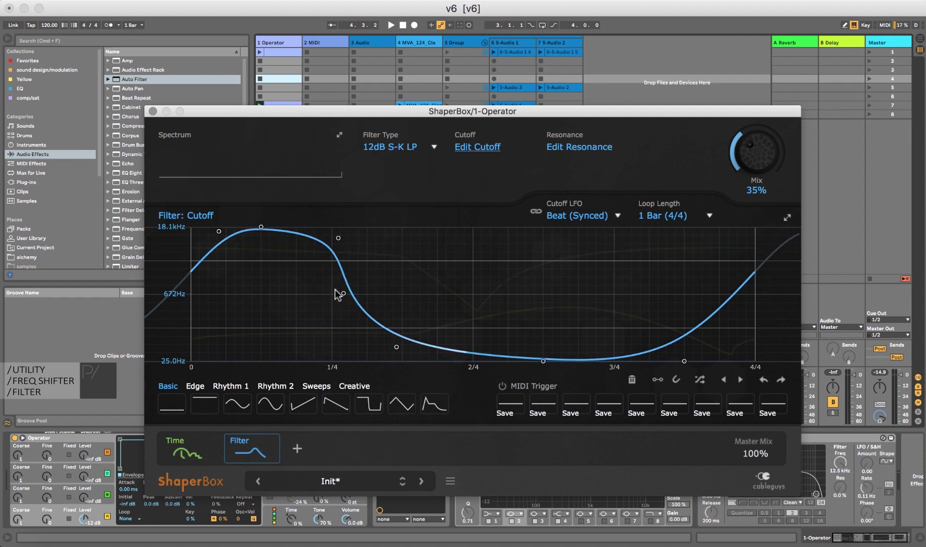
pyautogui.moveTo(343, 296); pyautogui.dragTo(326, 261)
pyautogui.press('space')
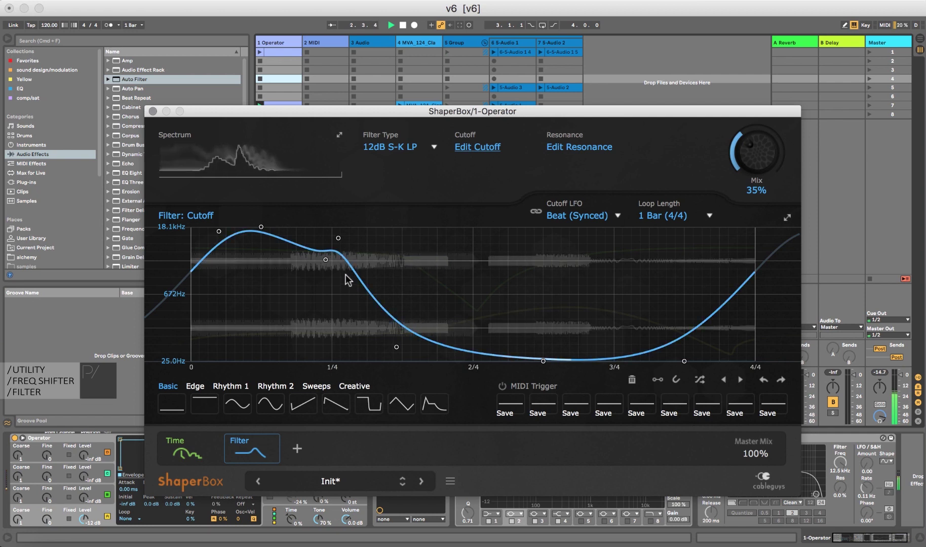
pyautogui.moveTo(326, 260); pyautogui.dragTo(261, 268)
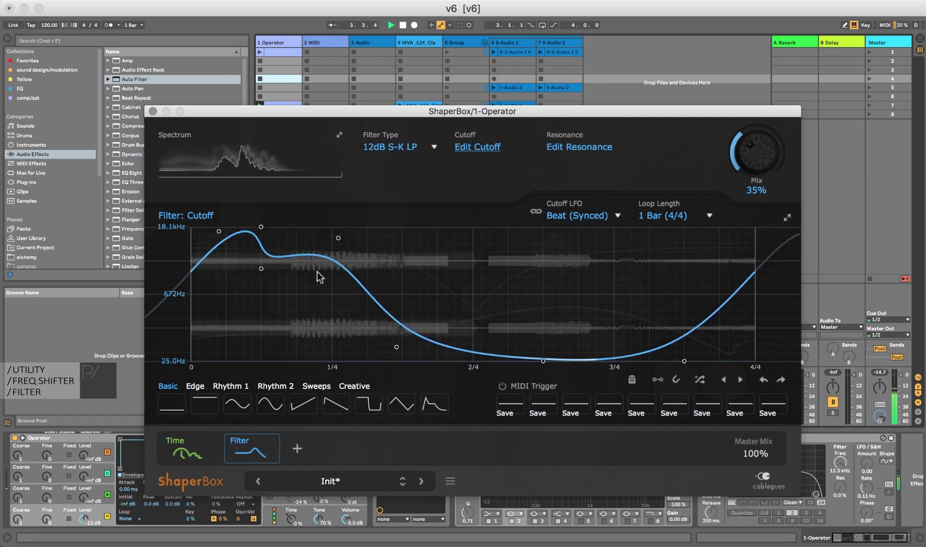
# Step: Raise the Filter shaper's mix to 97% while listening, stop playback and close the ShaperBox window
pyautogui.moveTo(757, 152); pyautogui.dragTo(756, 123)
pyautogui.press('space')
pyautogui.press('space')
pyautogui.press('space')
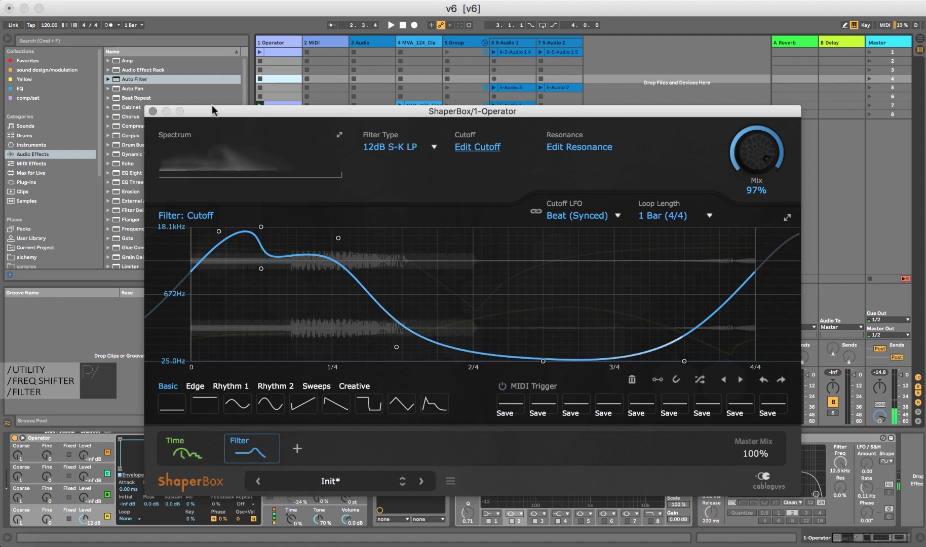
pyautogui.click(152, 111)
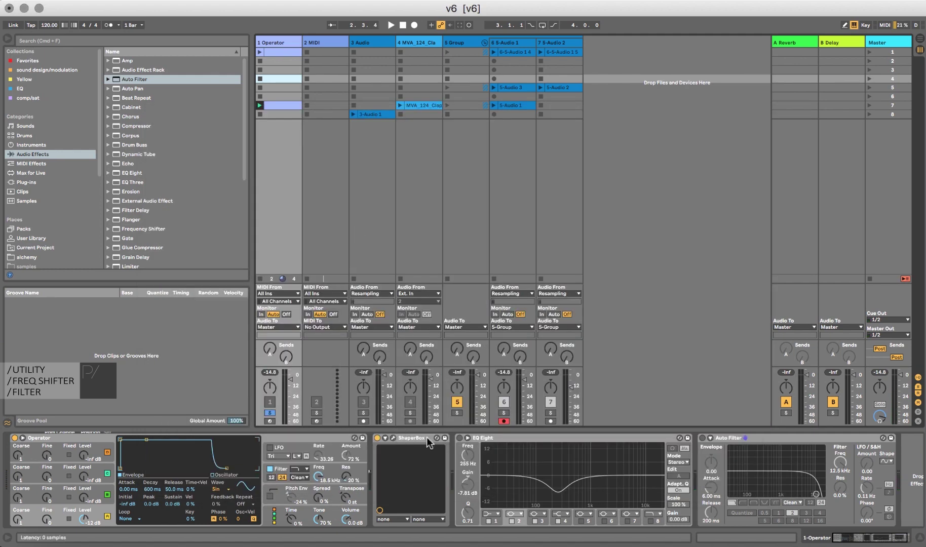
# Step: Add a Utility effect at the end of the Operator track's chain, set its gain to 4 dB and start playback
pyautogui.hscroll(2, 614, 490)
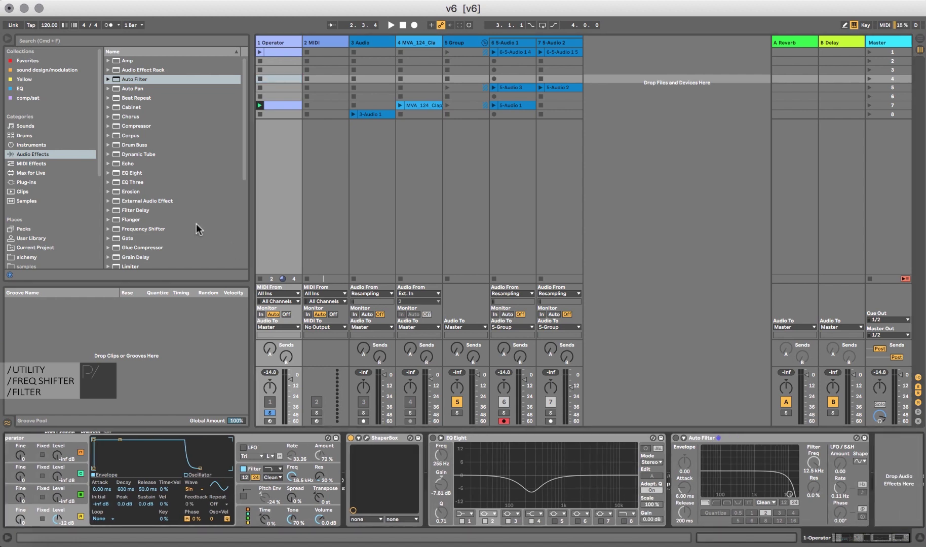
pyautogui.scroll(-5, 142, 212)
pyautogui.doubleClick(129, 246)
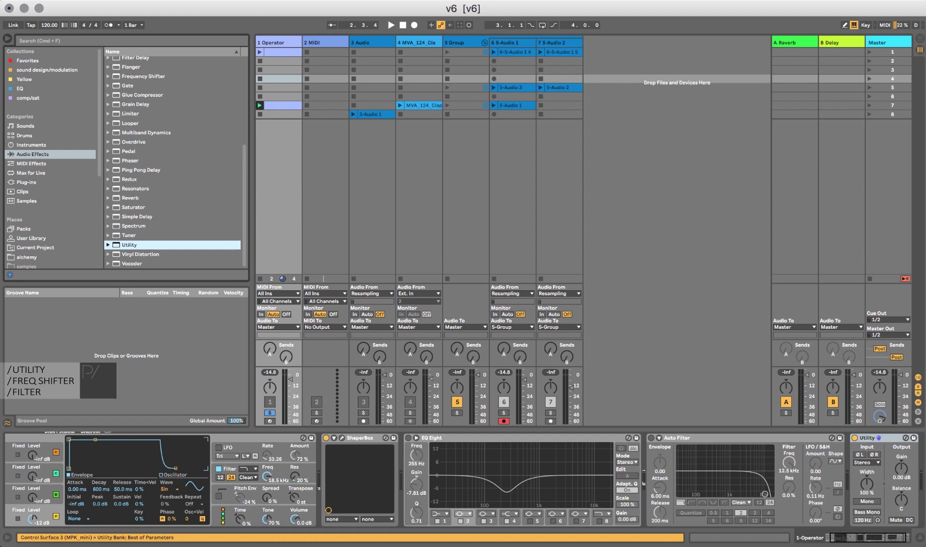
pyautogui.click(902, 476)
pyautogui.press('Return')
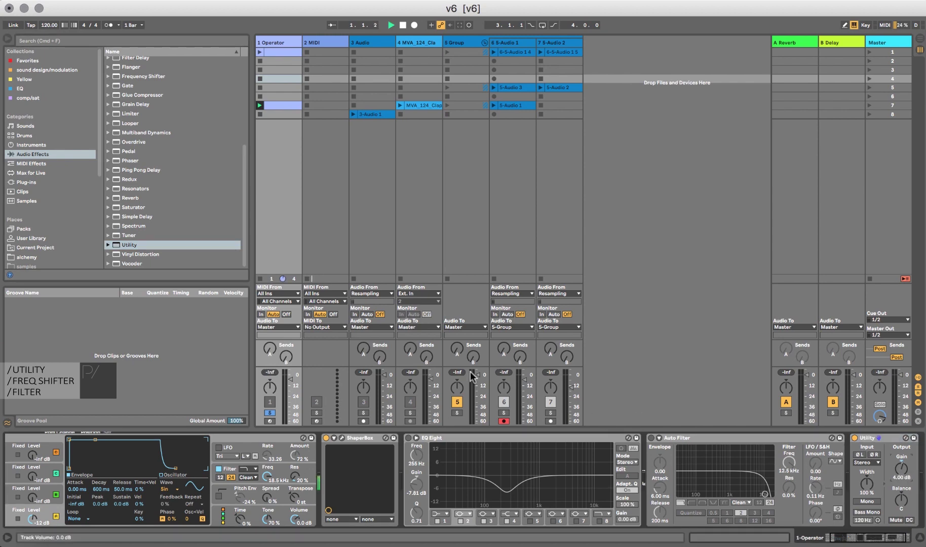
# Step: Reopen ShaperBox, fine-tune the cutoff curve's points and lower the filter mix to 77% while listening
pyautogui.click(343, 438)
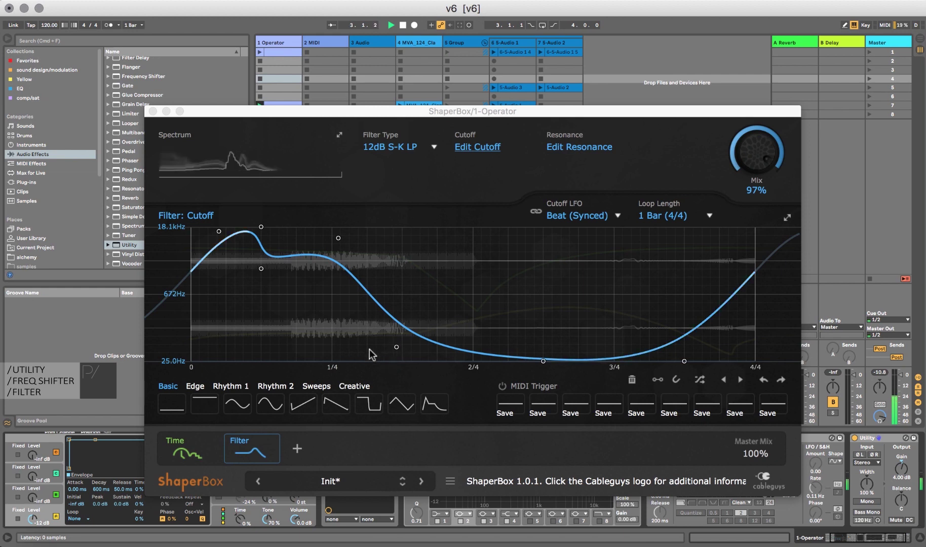
pyautogui.click(409, 331)
pyautogui.moveTo(756, 146); pyautogui.dragTo(757, 152)
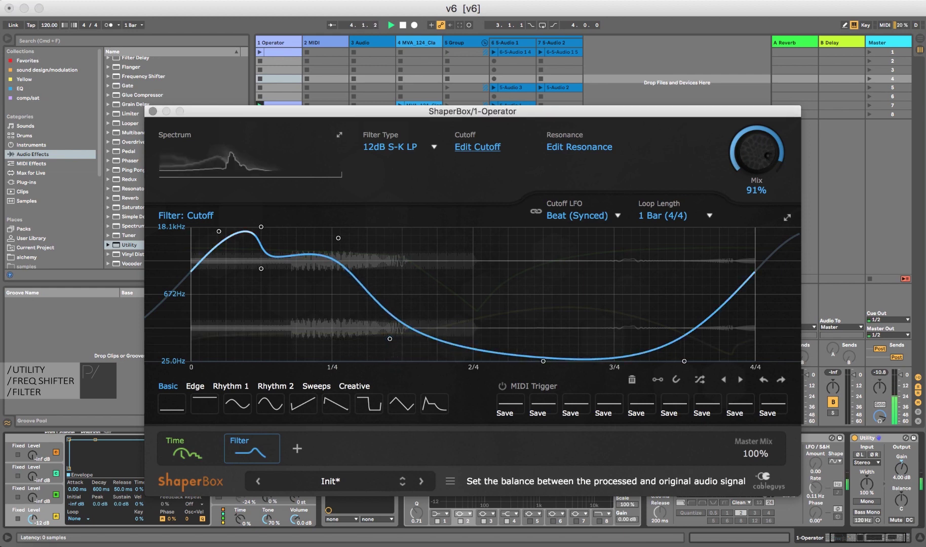
pyautogui.moveTo(261, 226); pyautogui.dragTo(252, 228)
pyautogui.press('space')
# Step: Flip the Filter shaper's cutoff curve vertically and start playback
pyautogui.rightClick(303, 278)
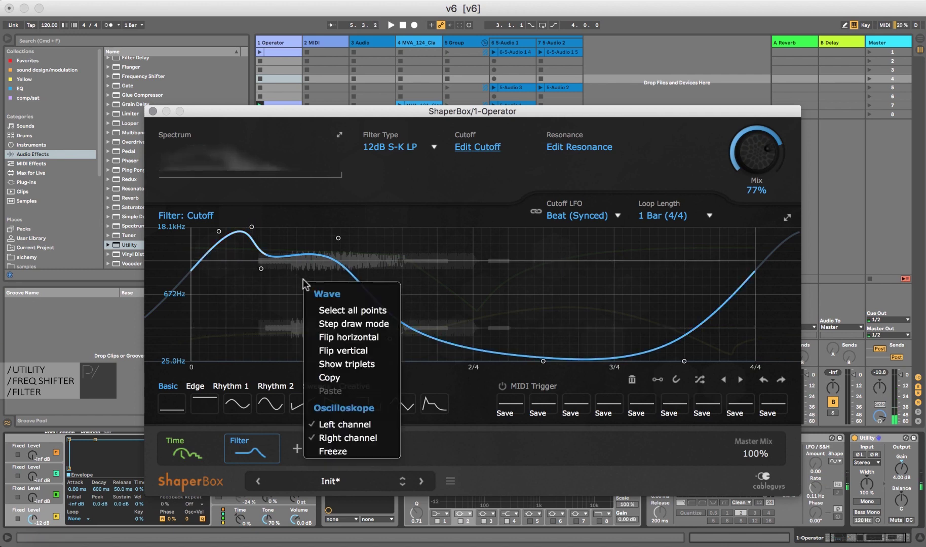
pyautogui.click(367, 351)
pyautogui.press('space')
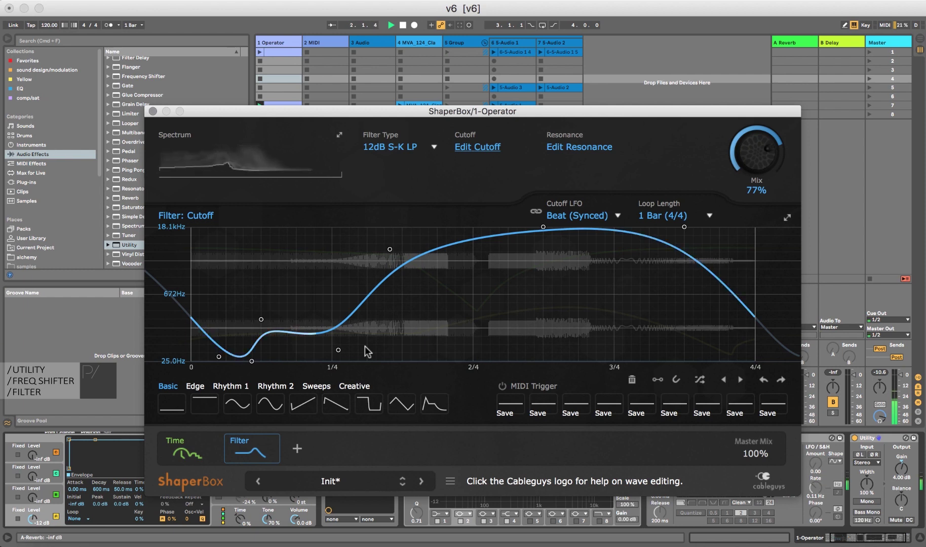
# Step: Flip the Filter shaper's cutoff curve horizontally, pull its mid-bar slope earlier, and randomize its points to get an angular shape
pyautogui.rightClick(416, 311)
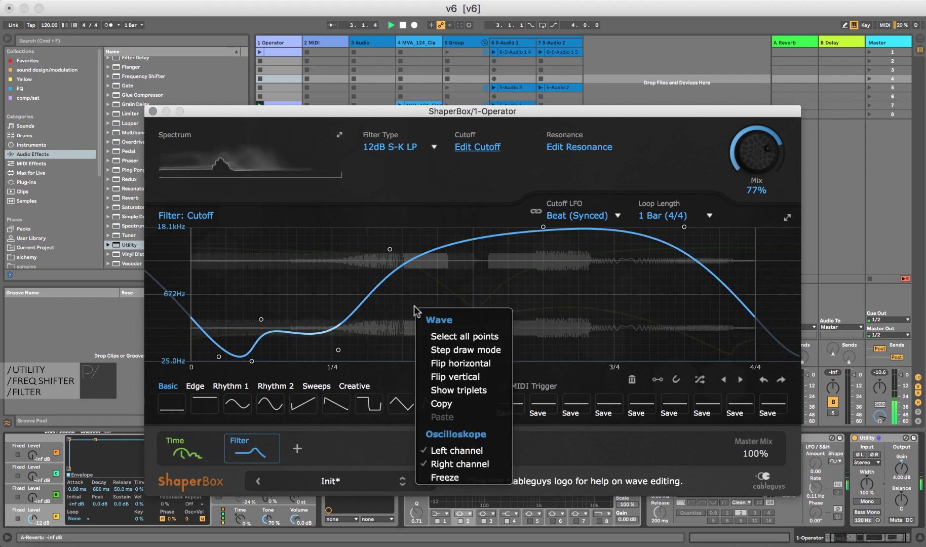
pyautogui.click(428, 363)
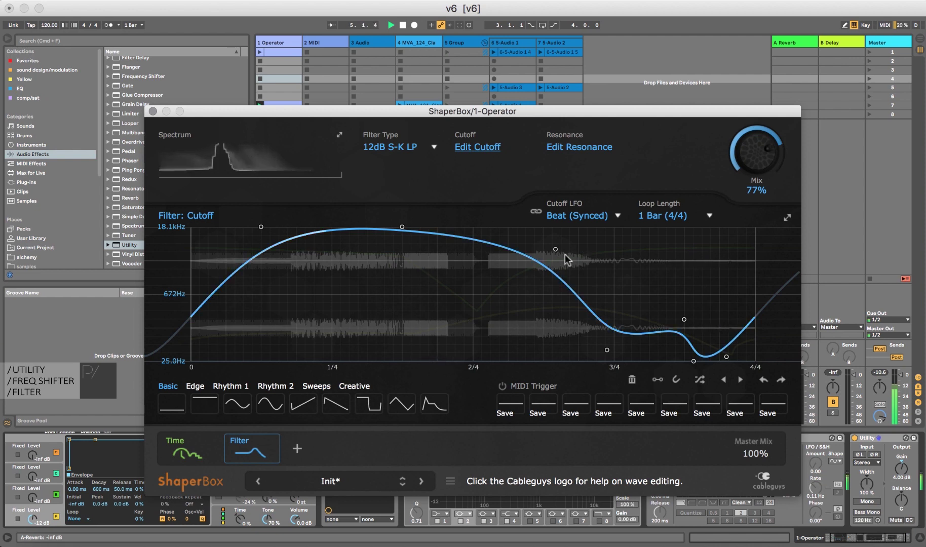
pyautogui.moveTo(556, 249); pyautogui.dragTo(402, 338)
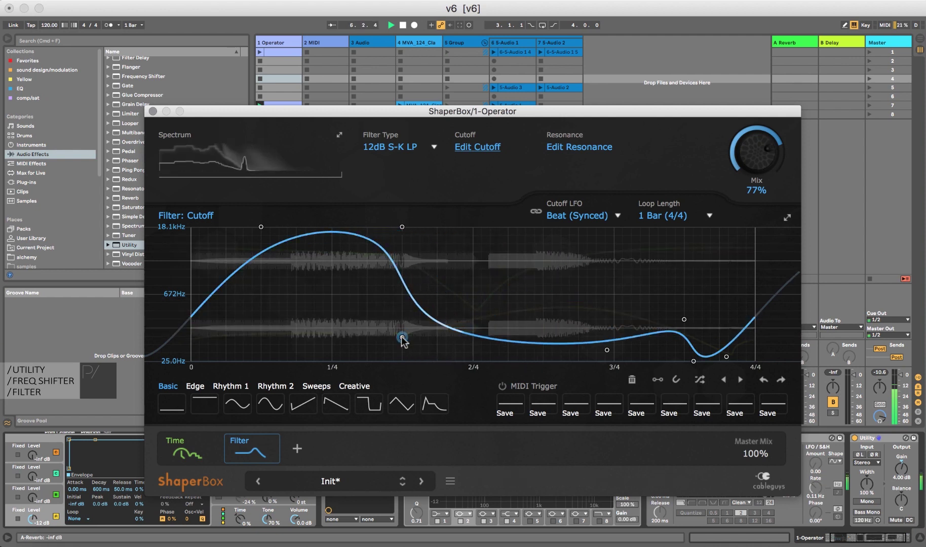
pyautogui.click(700, 380)
pyautogui.moveTo(324, 297); pyautogui.dragTo(375, 251)
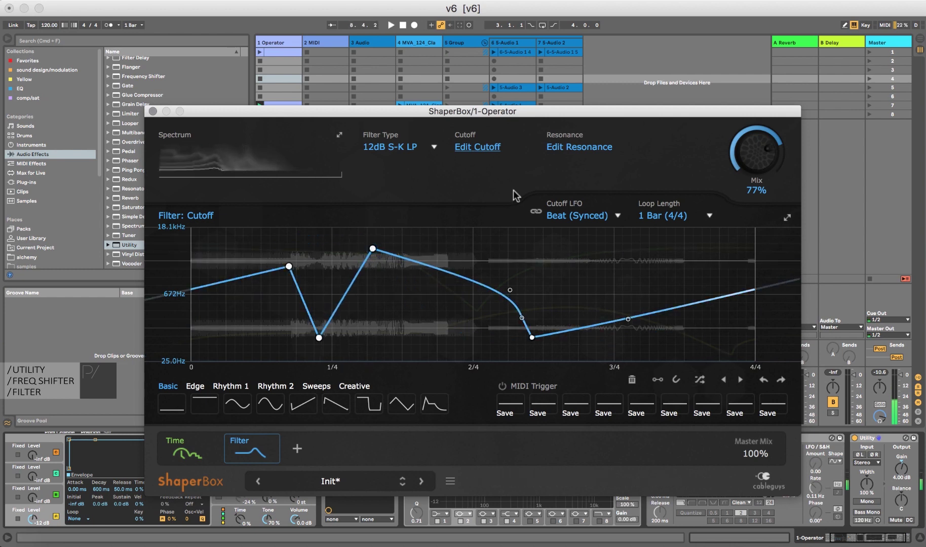
# Step: Shape the Filter's resonance curve into one peak near 1/4 and a second past 2/4, with playback running
pyautogui.click(587, 147)
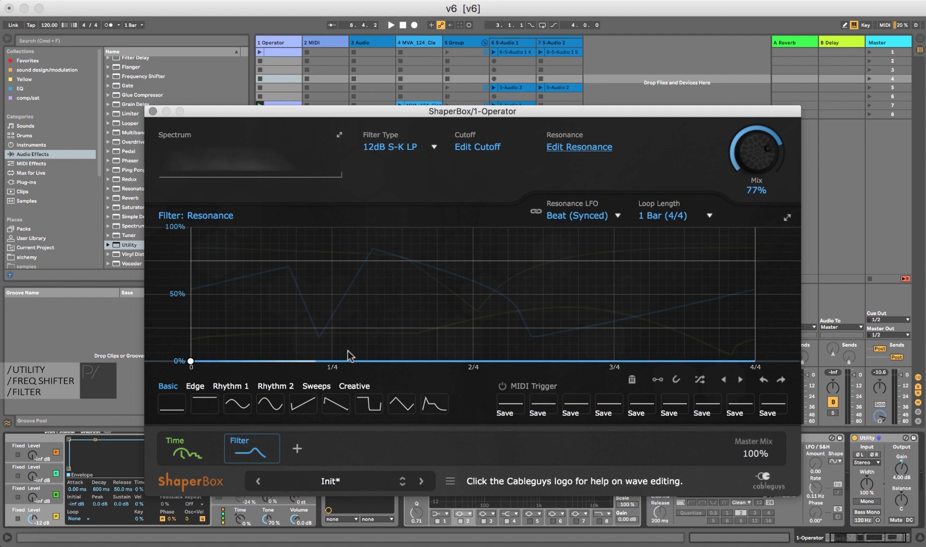
pyautogui.moveTo(346, 361); pyautogui.dragTo(366, 302)
pyautogui.click(320, 361)
pyautogui.press('space')
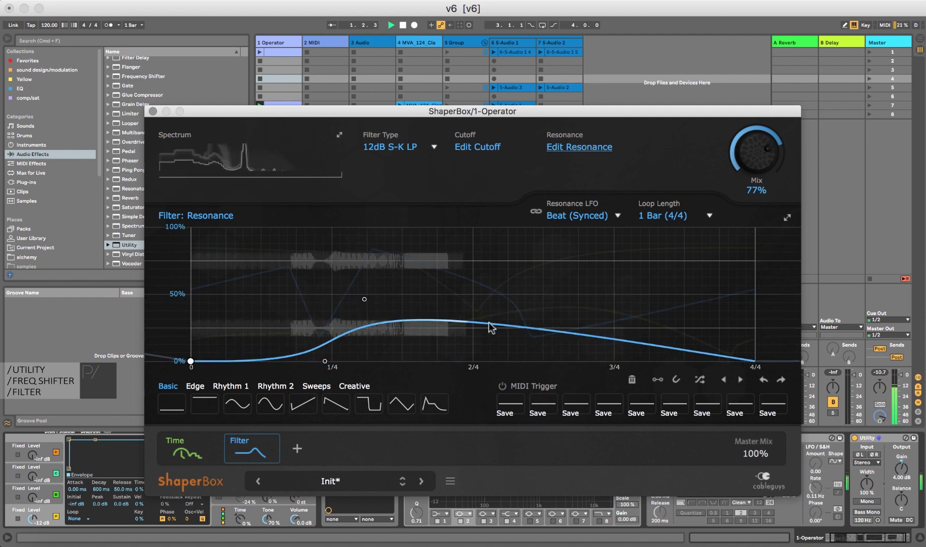
pyautogui.moveTo(507, 325); pyautogui.dragTo(510, 237)
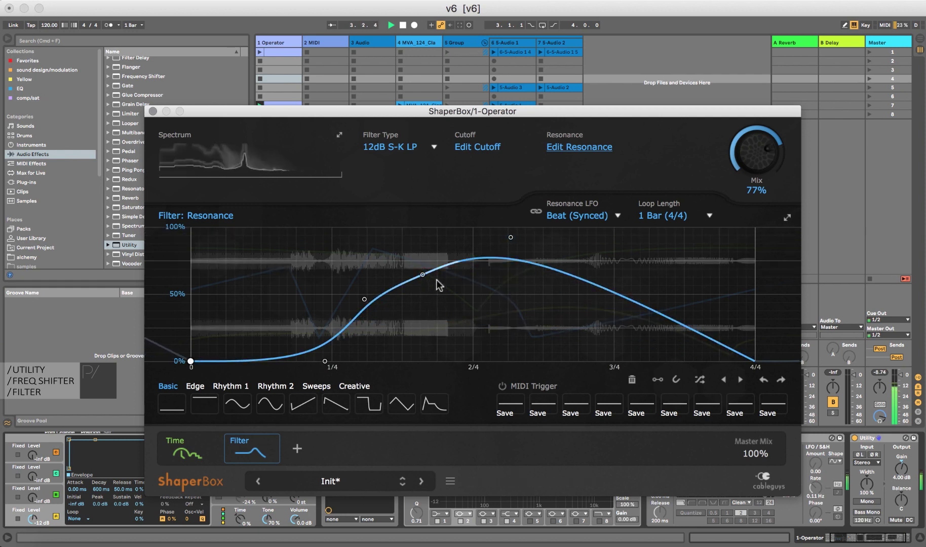
pyautogui.moveTo(424, 272); pyautogui.dragTo(457, 313)
pyautogui.moveTo(372, 315); pyautogui.dragTo(325, 233)
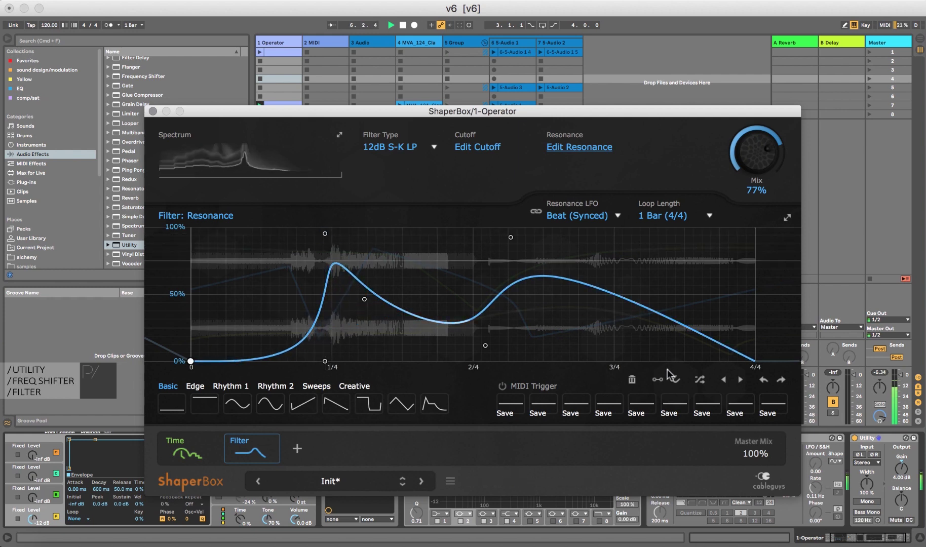
# Step: Randomize the resonance curve's points several times and spread out the points around the steep mid-bar dip
pyautogui.click(700, 380)
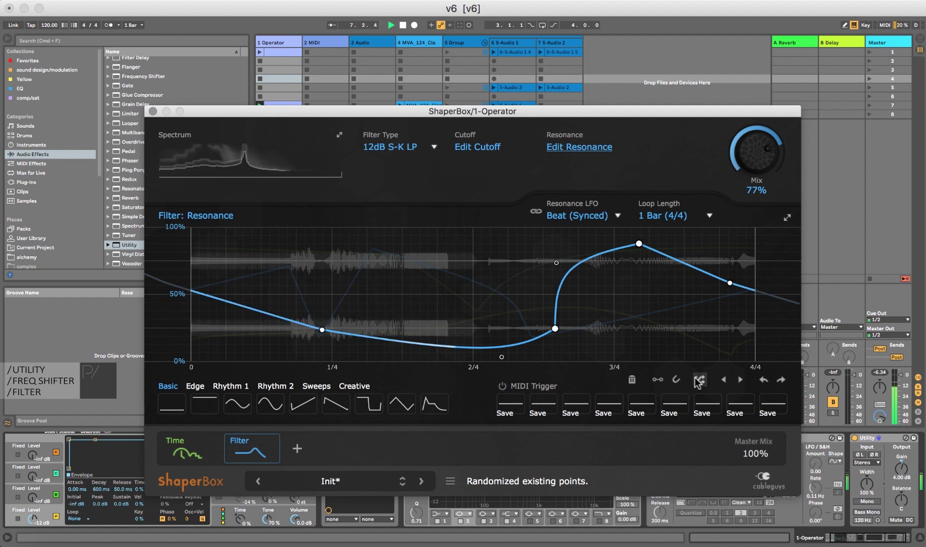
pyautogui.click(700, 381)
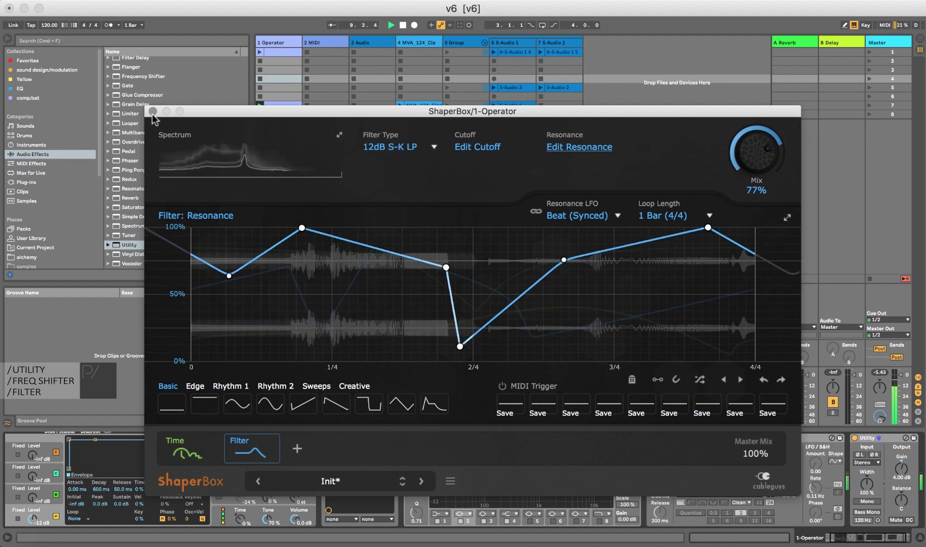
pyautogui.click(699, 380)
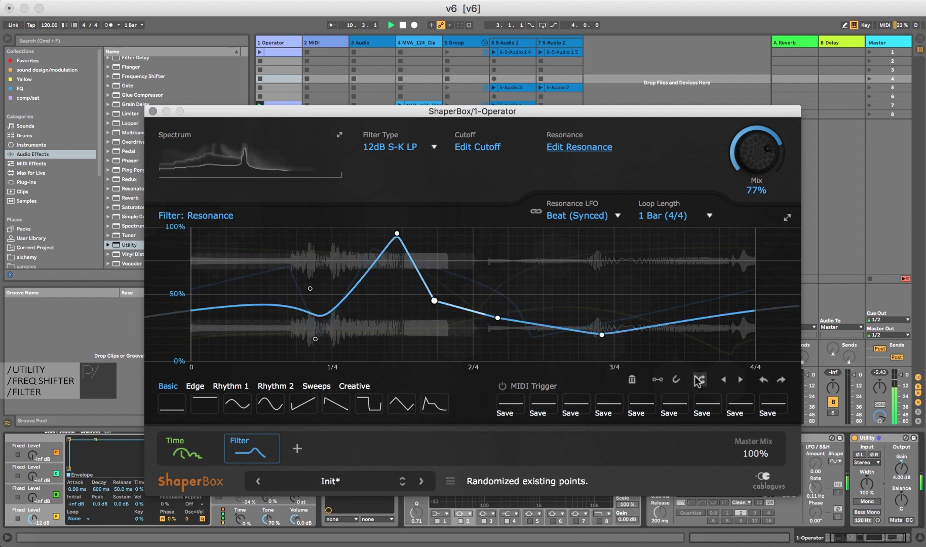
pyautogui.click(700, 380)
pyautogui.click(699, 380)
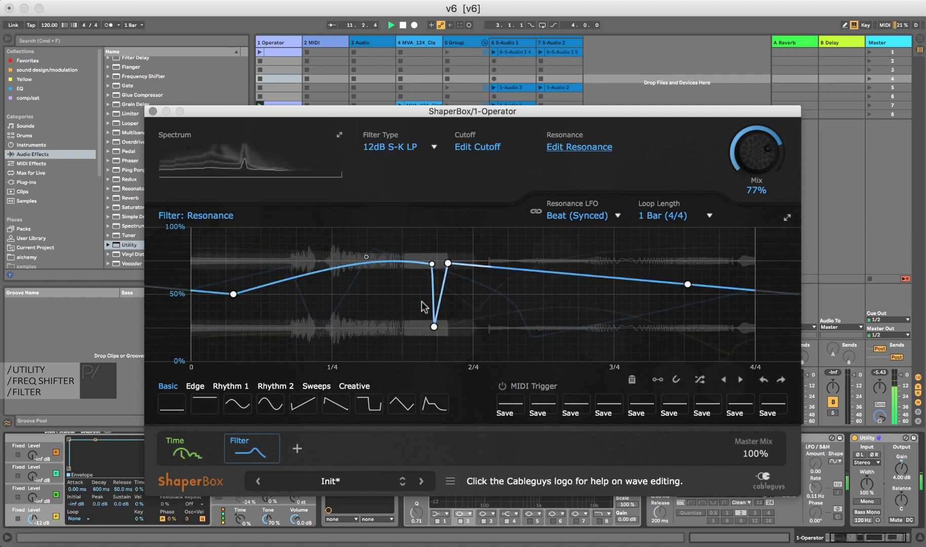
pyautogui.moveTo(432, 264); pyautogui.dragTo(605, 348)
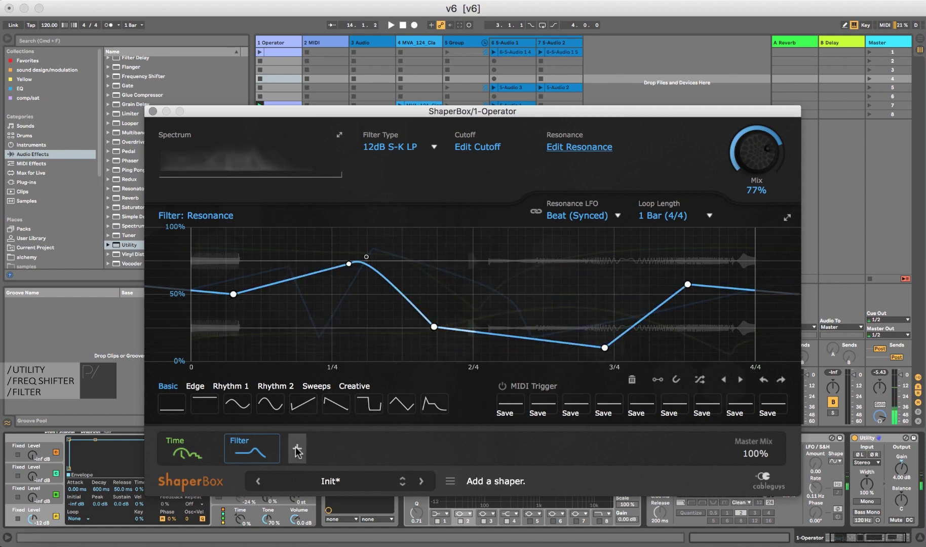
# Step: Add a Volume shaper, apply the Basic square wave to its mid band and audition the result
pyautogui.click(297, 448)
pyautogui.click(600, 172)
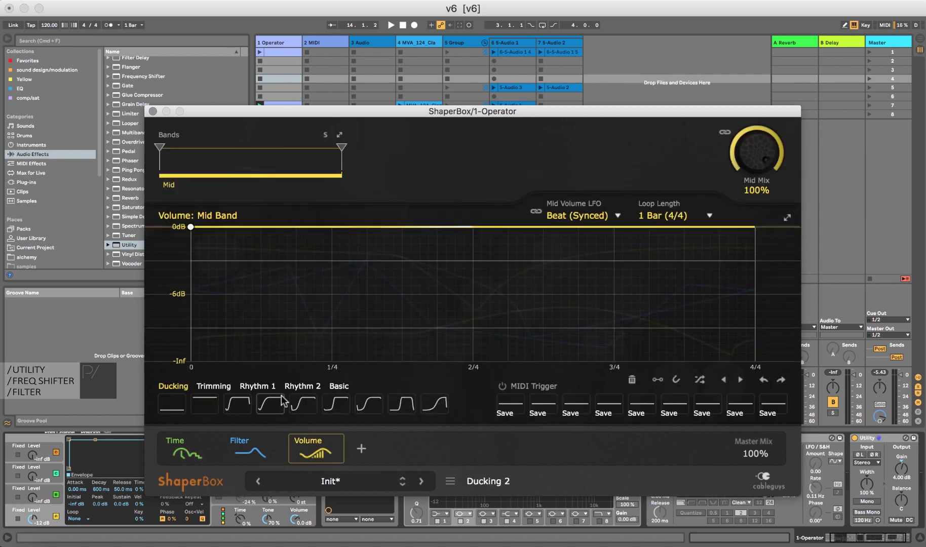
pyautogui.click(337, 387)
pyautogui.click(369, 404)
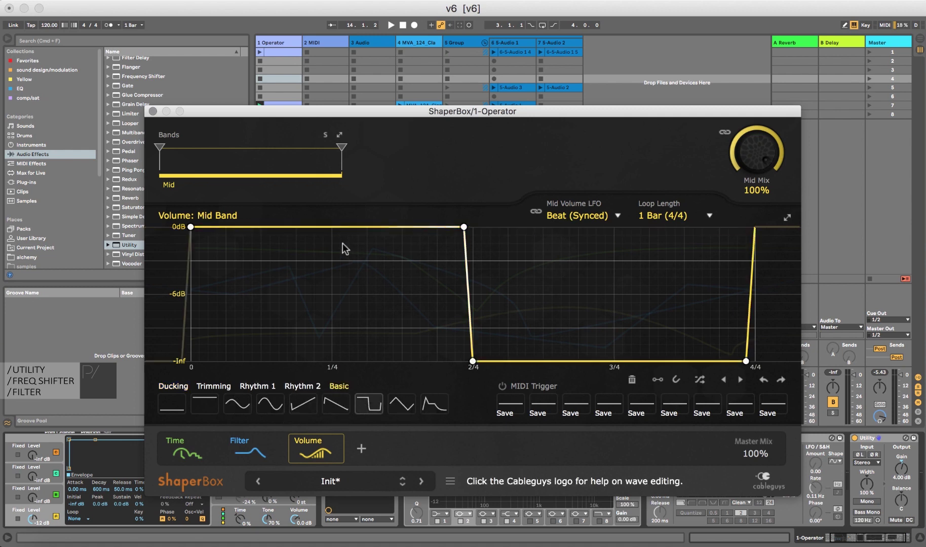
pyautogui.press('space')
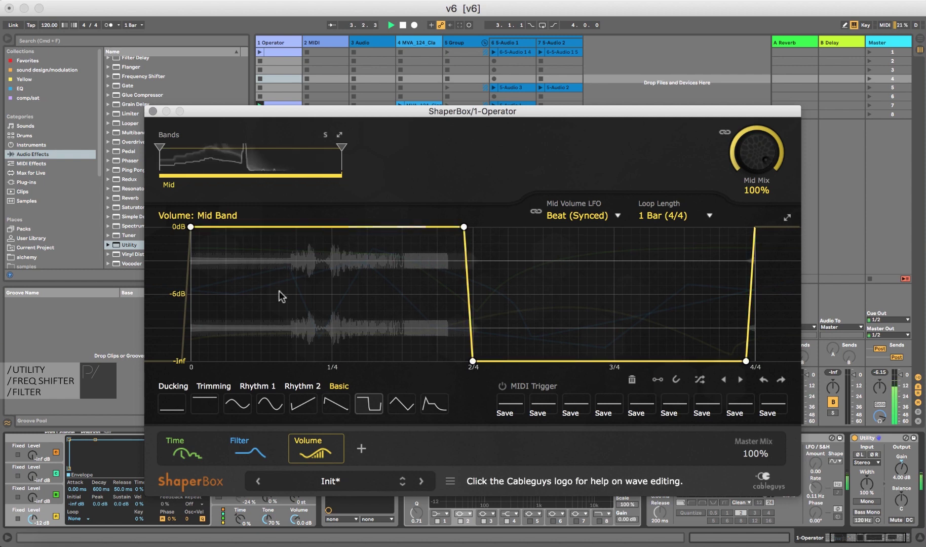
pyautogui.press('space')
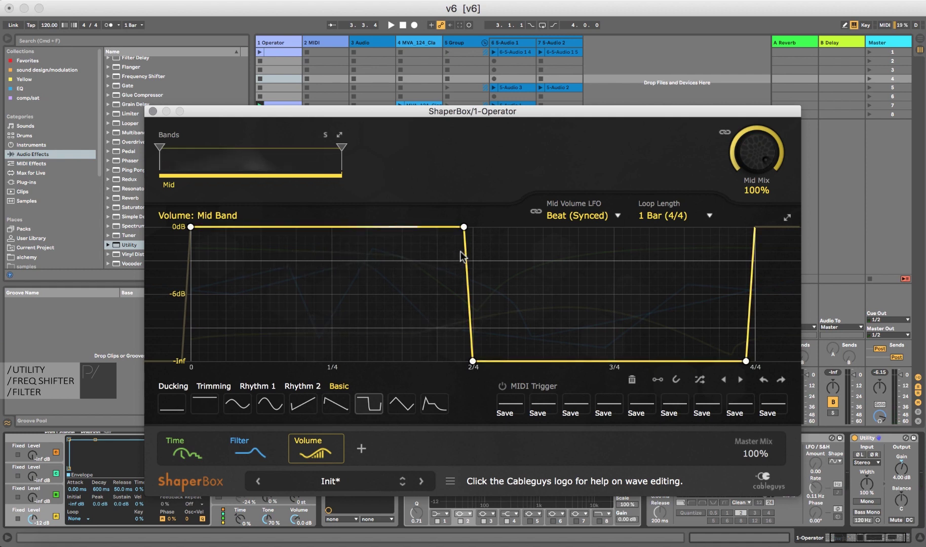
# Step: Move the volume curve's drop closer to 2/4, set the Mid Mix to 88% while listening, and close ShaperBox
pyautogui.moveTo(461, 229); pyautogui.dragTo(470, 231)
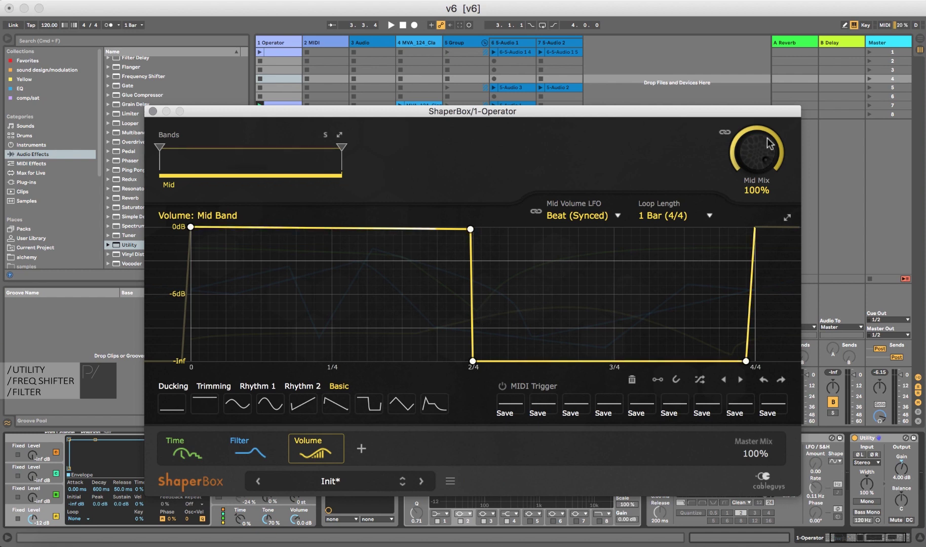
pyautogui.press('space')
pyautogui.moveTo(771, 144); pyautogui.dragTo(754, 114)
pyautogui.moveTo(755, 151); pyautogui.dragTo(755, 150)
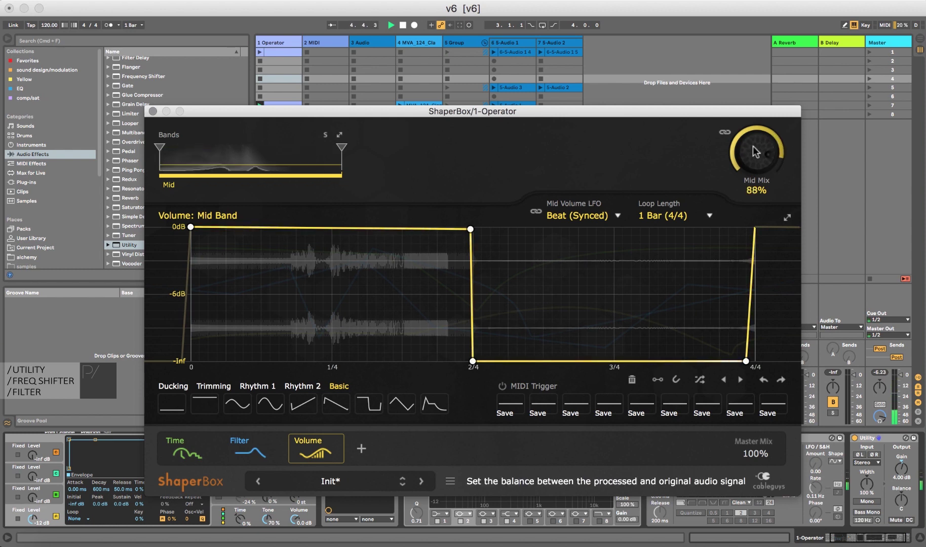
pyautogui.press('space')
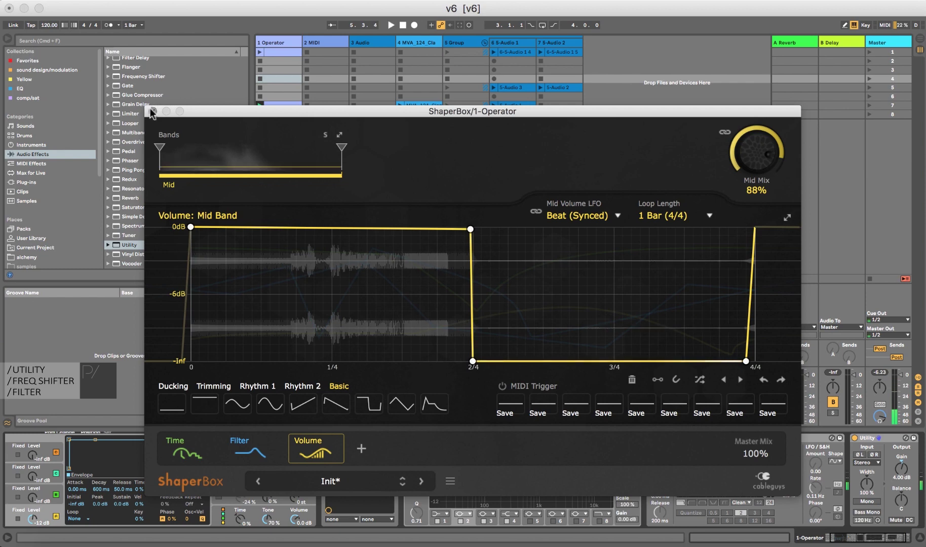
pyautogui.click(152, 112)
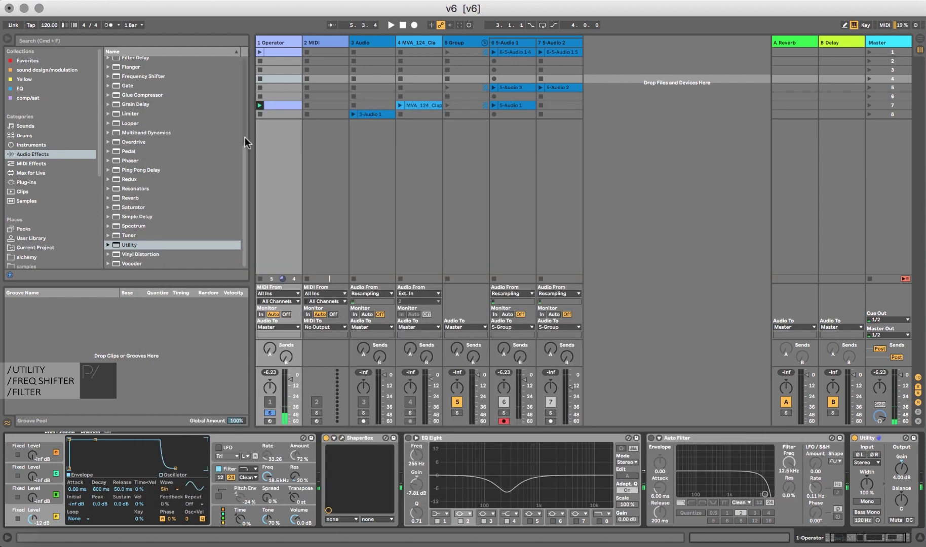
# Step: Reopen ShaperBox from the Operator track and add a Pan shaper
pyautogui.click(343, 438)
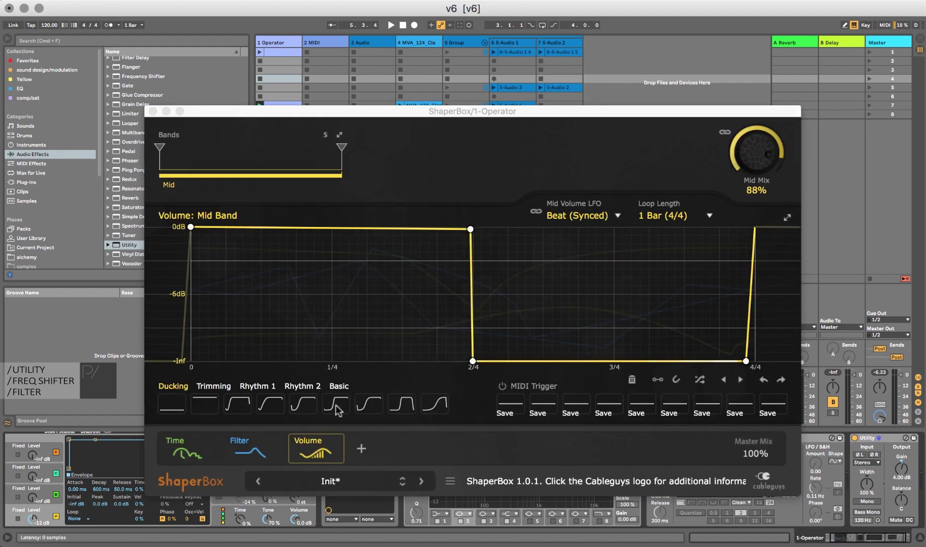
pyautogui.click(368, 448)
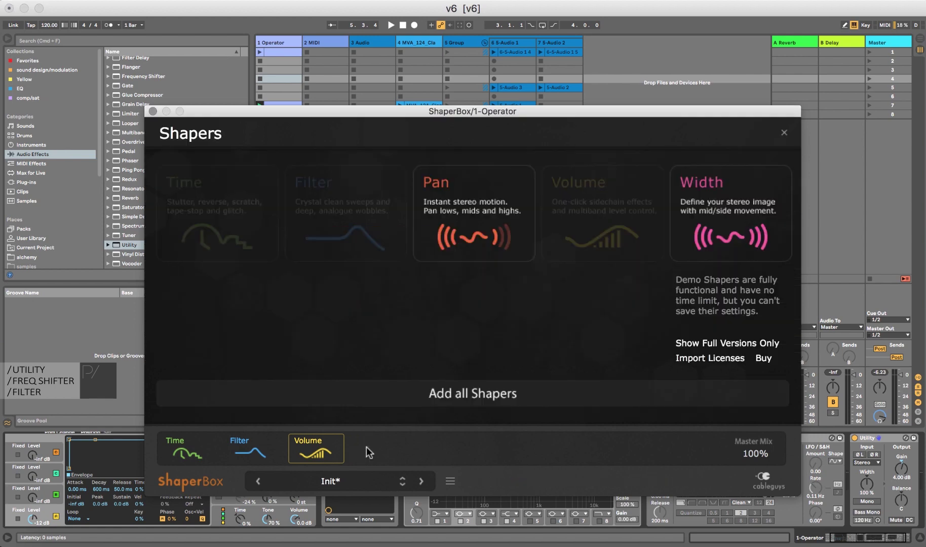
pyautogui.click(484, 192)
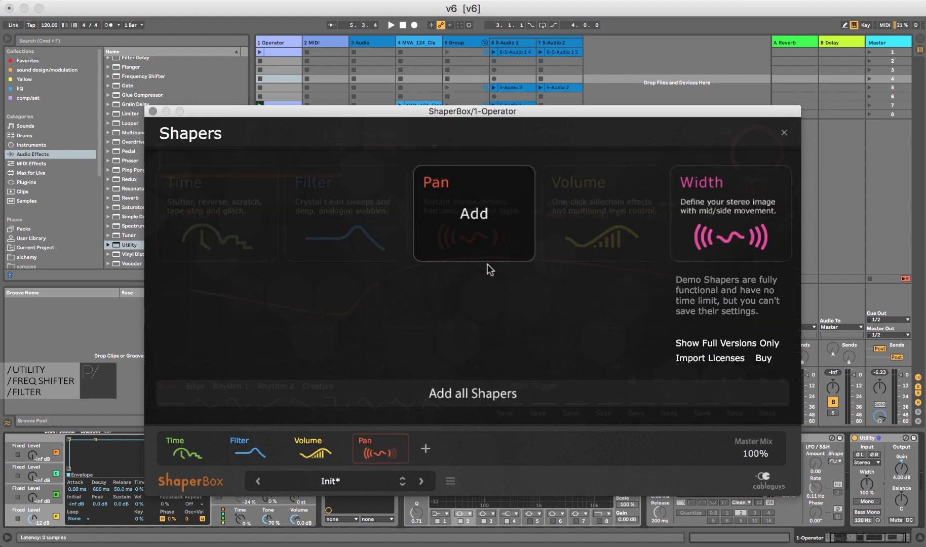
pyautogui.click(397, 455)
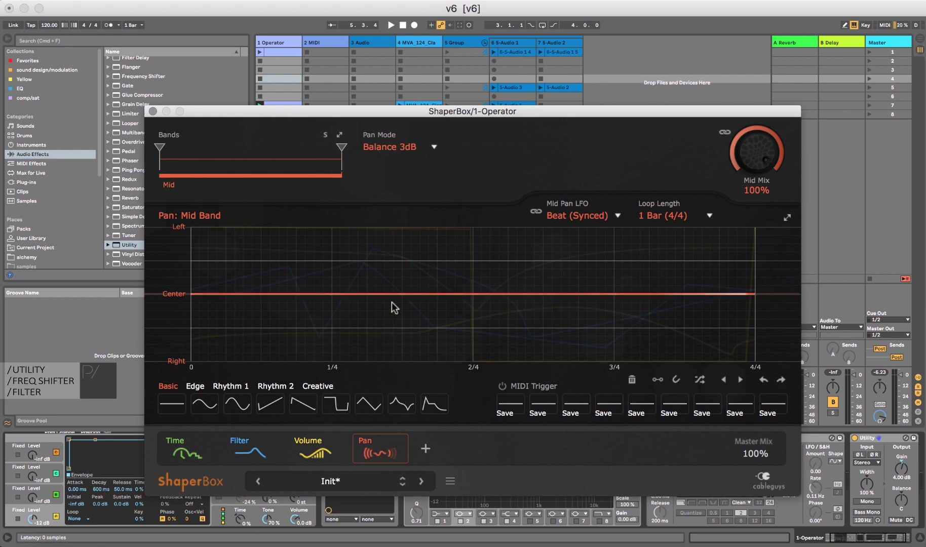
# Step: Split the Pan shaper's bands at 881 Hz, giving the high band a sine curve and the mid band a Saw curve
pyautogui.moveTo(341, 148); pyautogui.dragTo(258, 147)
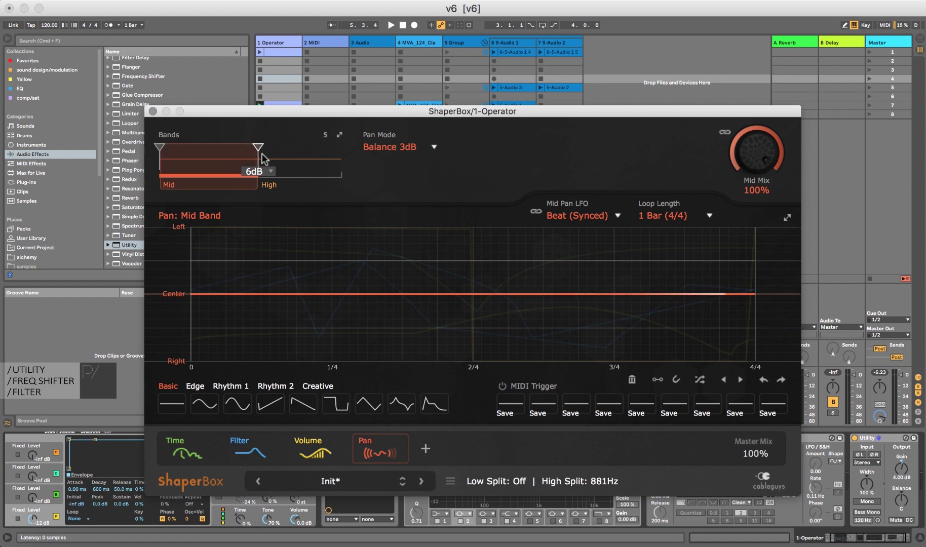
pyautogui.click(278, 152)
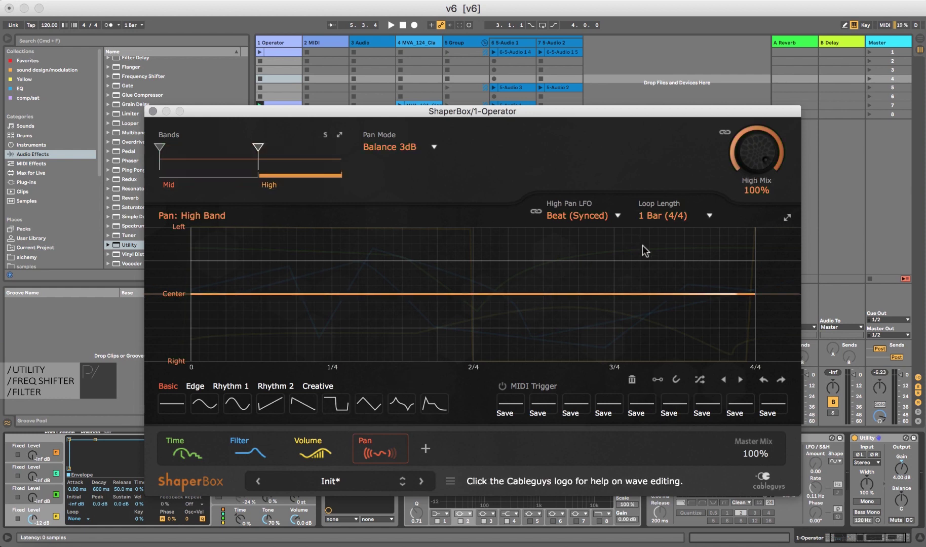
pyautogui.click(238, 406)
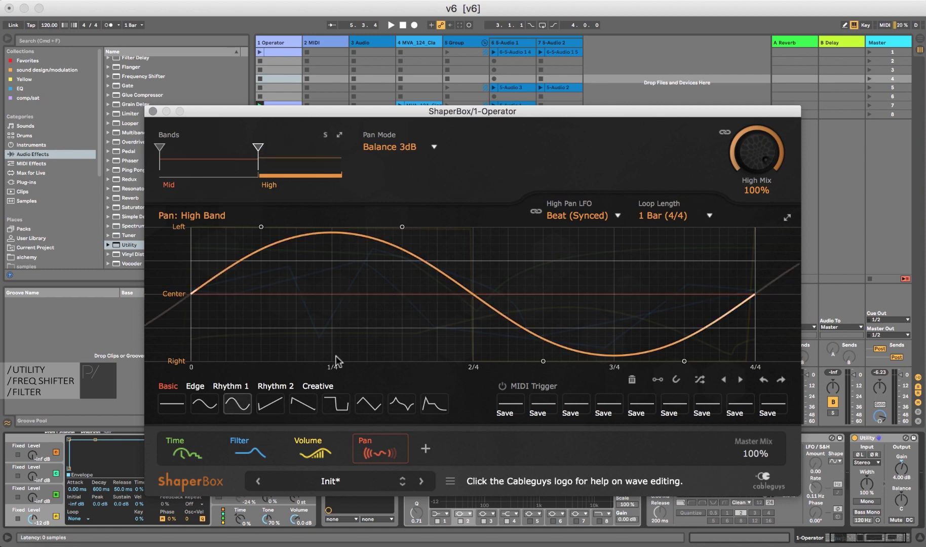
pyautogui.click(232, 159)
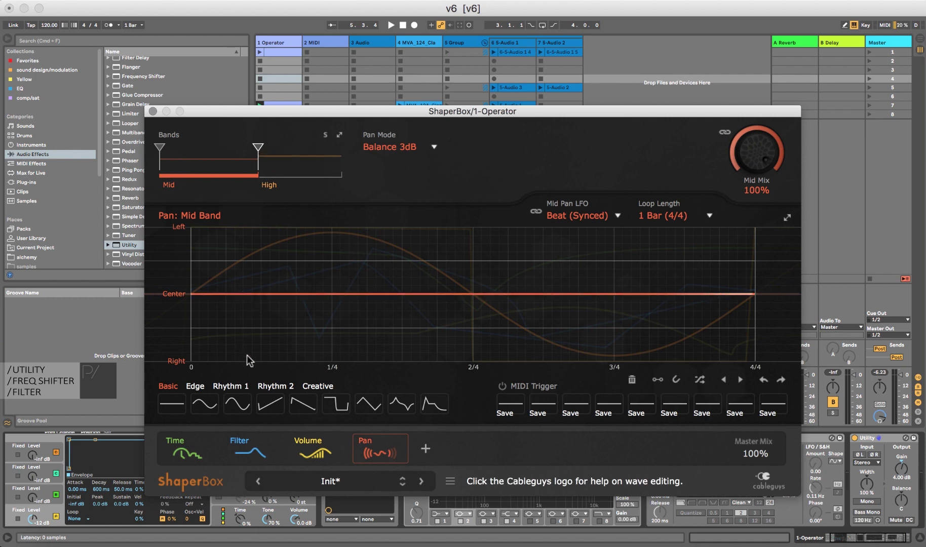
pyautogui.click(267, 401)
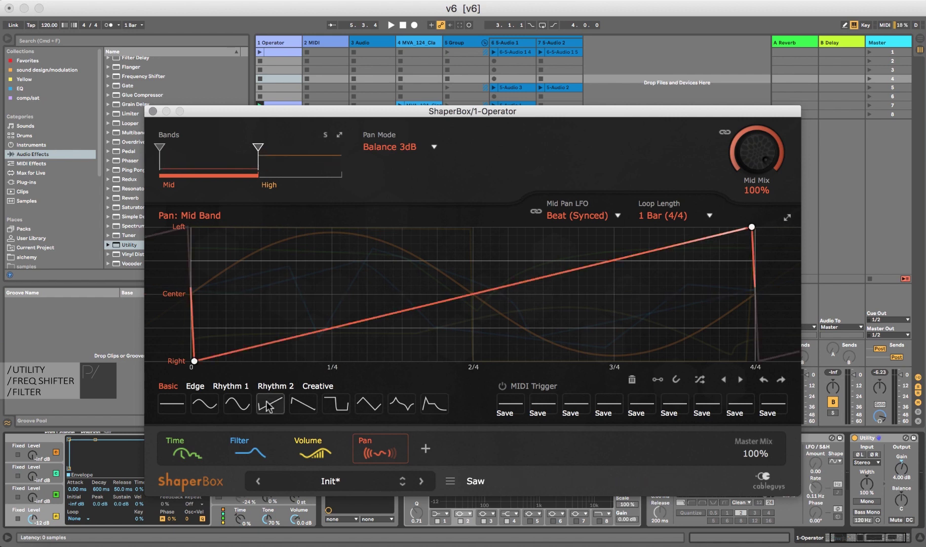
# Step: Set the Pan shaper's Mid Mix to 56% during playback, bend the mid band's ramp upward and raise its starting point
pyautogui.moveTo(755, 138); pyautogui.dragTo(755, 164)
pyautogui.press('space')
pyautogui.moveTo(755, 150); pyautogui.dragTo(755, 147)
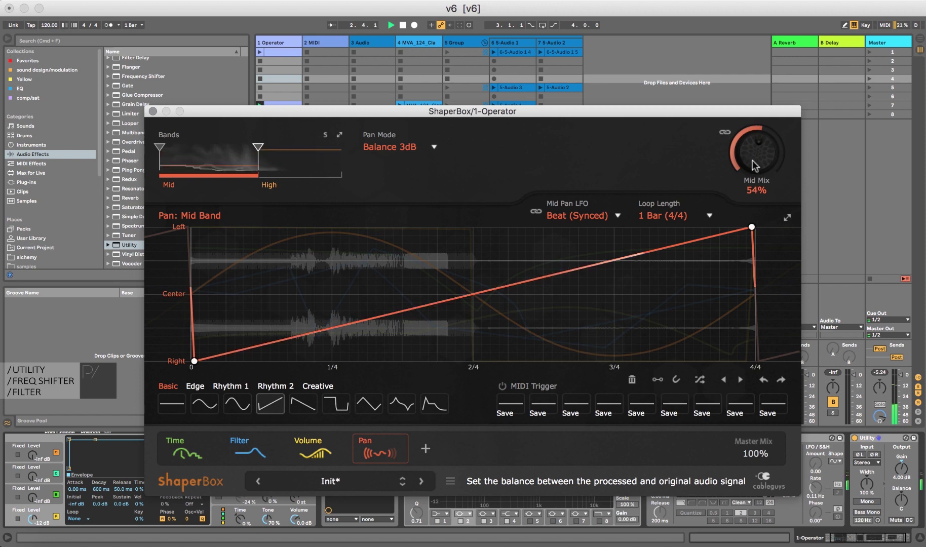
pyautogui.moveTo(752, 160); pyautogui.dragTo(753, 155)
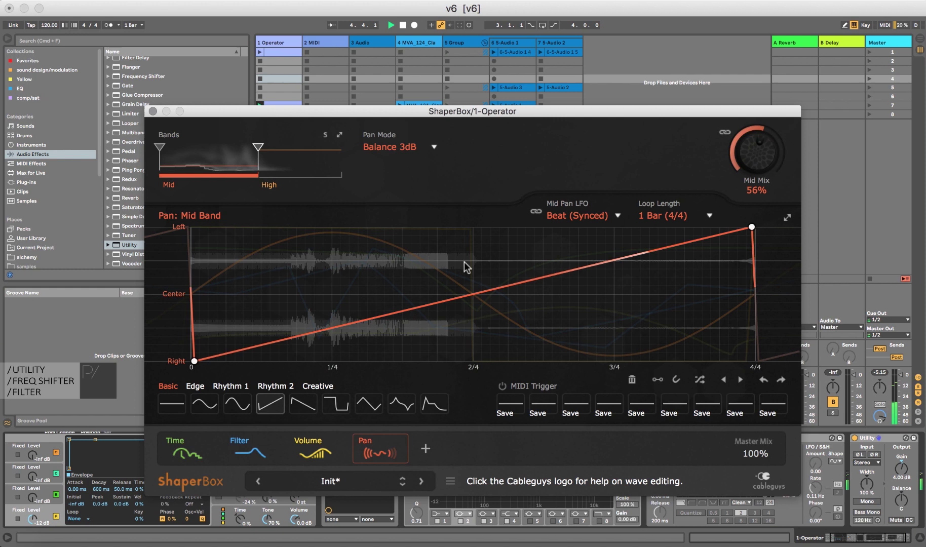
pyautogui.moveTo(396, 312); pyautogui.dragTo(388, 269)
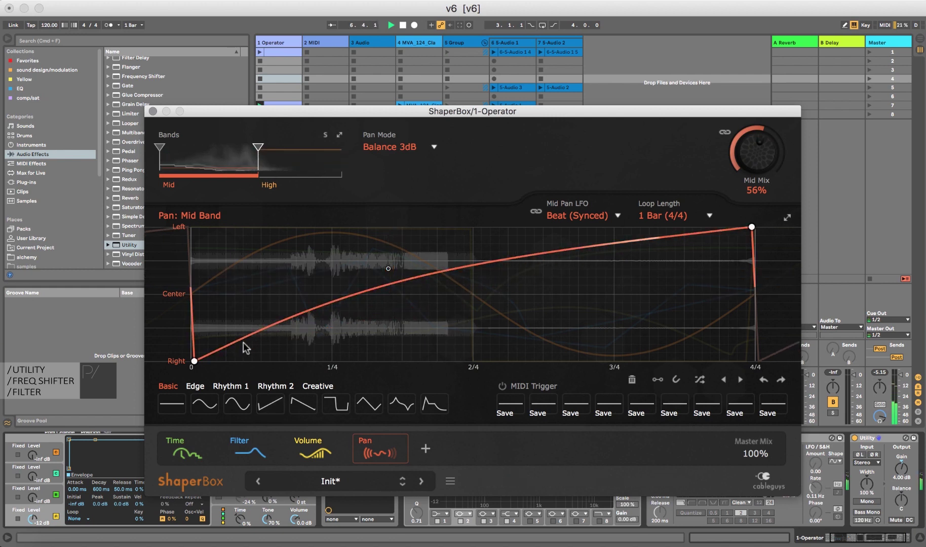
pyautogui.moveTo(194, 361); pyautogui.dragTo(192, 345)
# Step: Lower the second upper point of the high band's pan curve and randomize the curve's points
pyautogui.click(316, 180)
pyautogui.moveTo(403, 227); pyautogui.dragTo(403, 259)
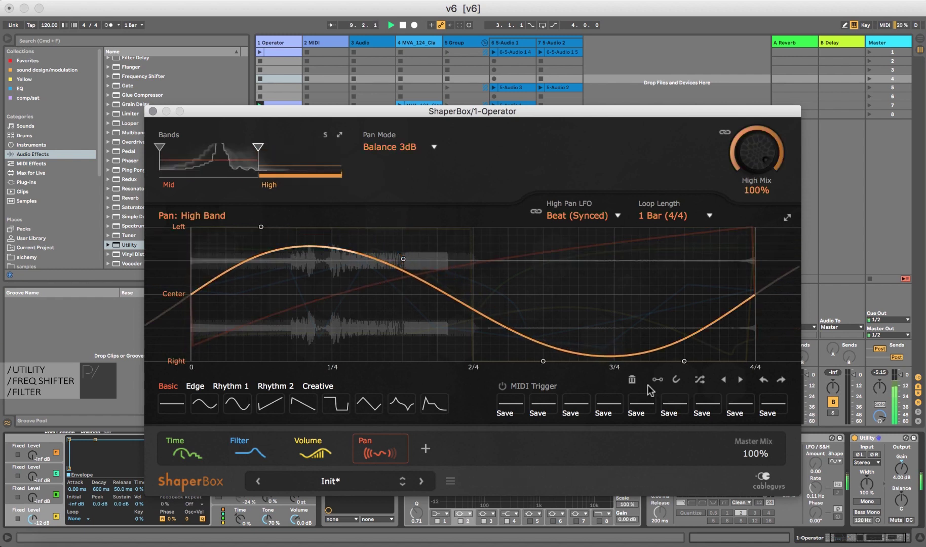
pyautogui.click(701, 382)
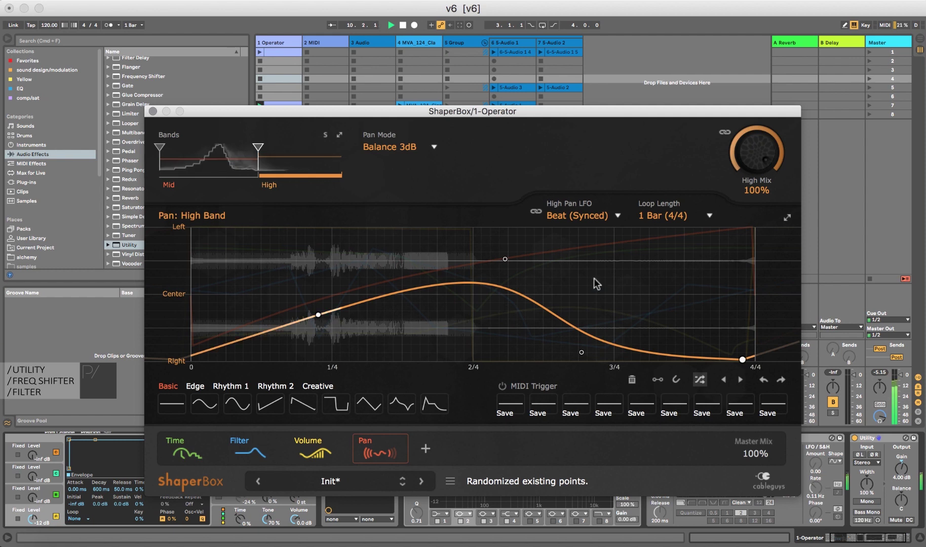
# Step: Randomize the high band's pan curve points again, lower the third point to the right side and shift the first point earlier
pyautogui.click(702, 381)
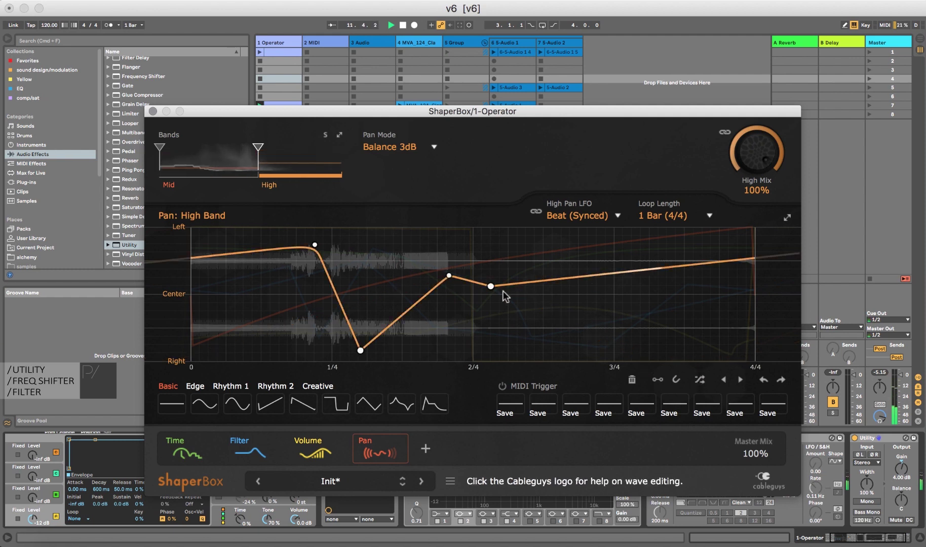
pyautogui.moveTo(449, 276); pyautogui.dragTo(466, 329)
pyautogui.moveTo(318, 246); pyautogui.dragTo(291, 244)
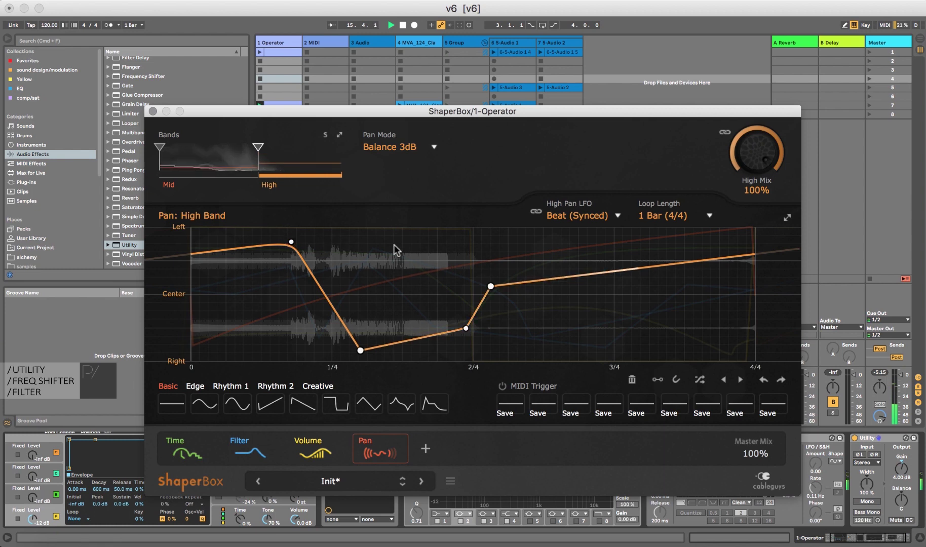
pyautogui.press('space')
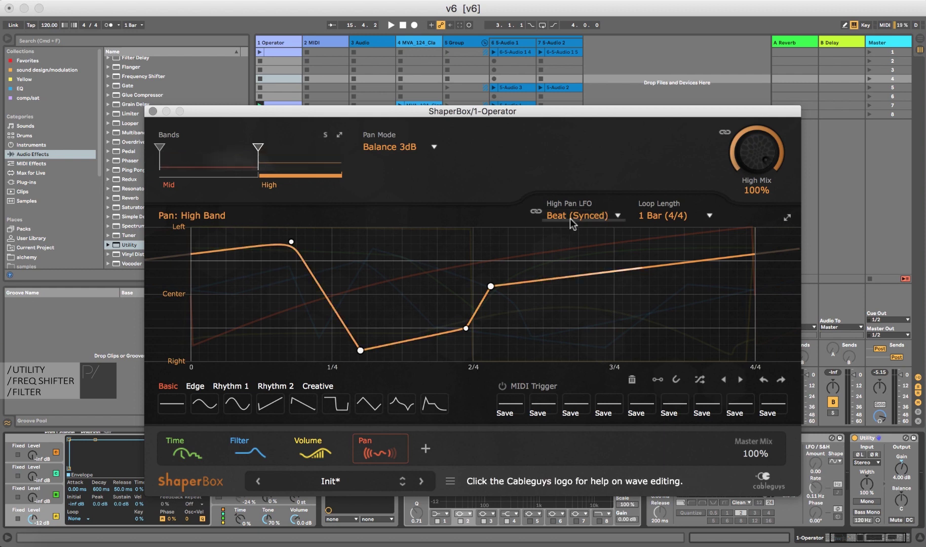
# Step: Set the high band's pan LFO to Hertz (Synced) at 29.6 Hz and play the result
pyautogui.click(609, 218)
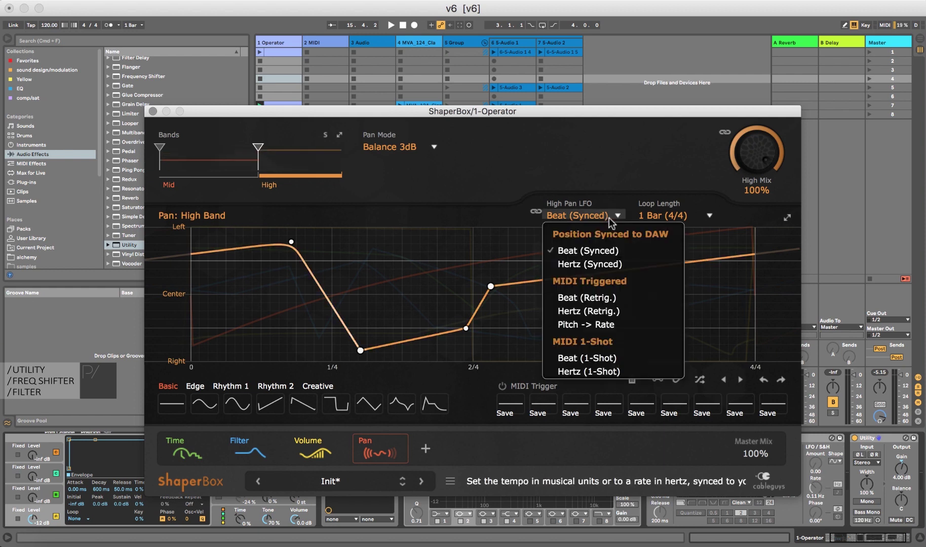
pyautogui.click(594, 263)
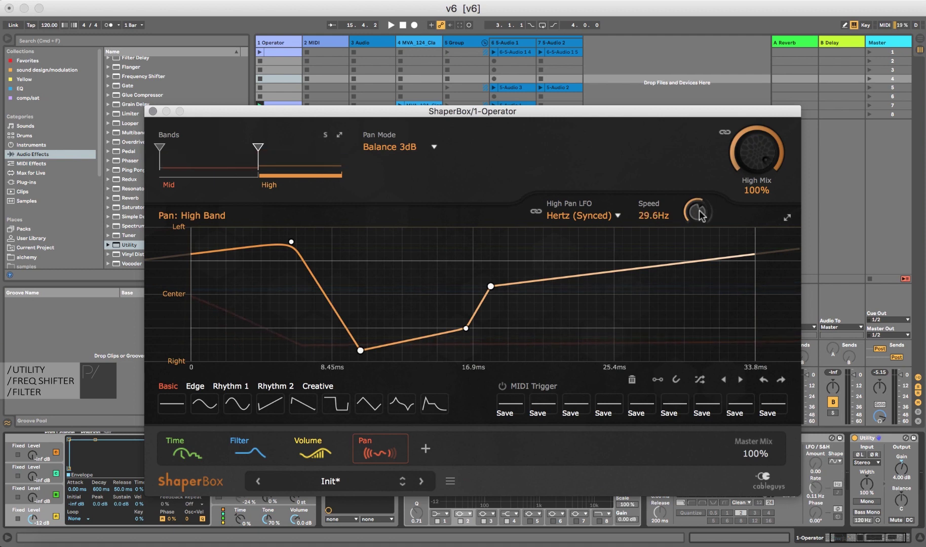
pyautogui.press('space')
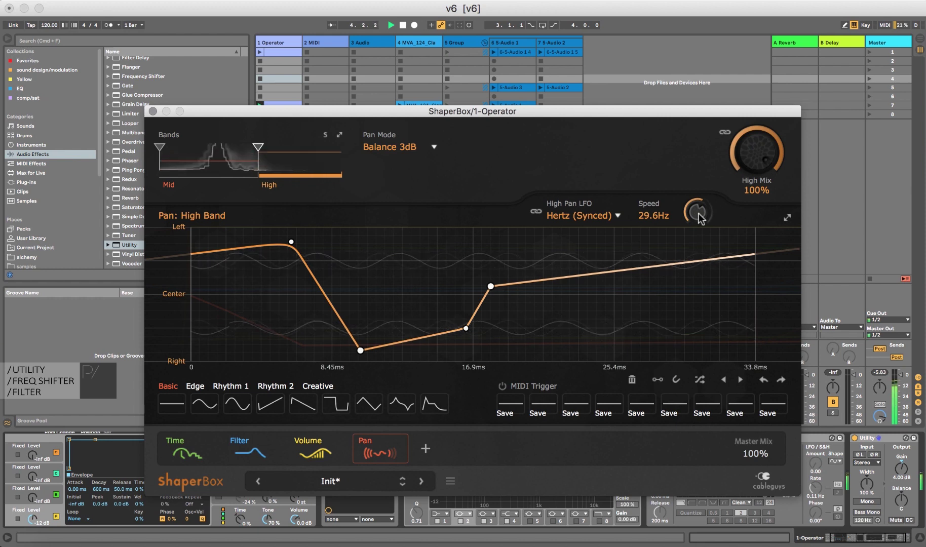
# Step: Set the mid band's pan loop length to 1.5 Bars (6/4) and lower the frequency split between the mid and high bands
pyautogui.click(208, 161)
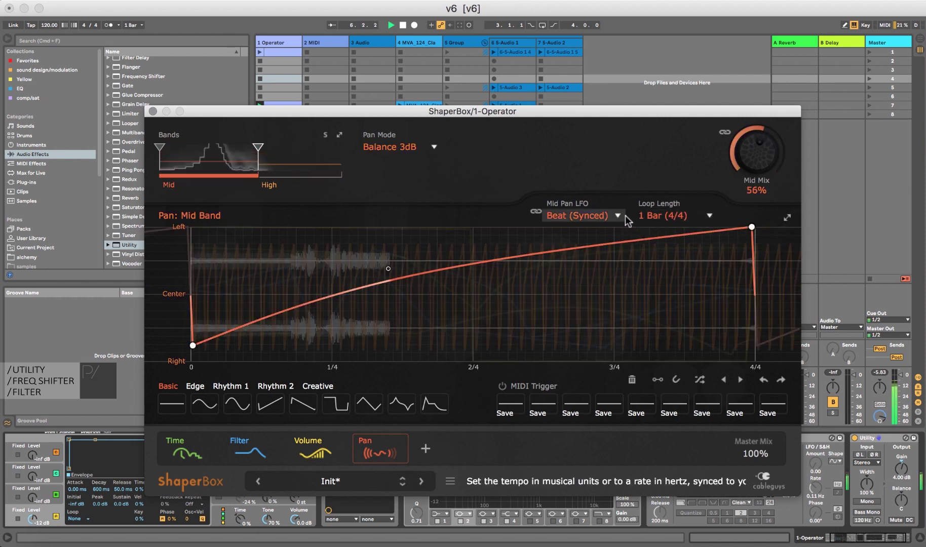
pyautogui.click(681, 216)
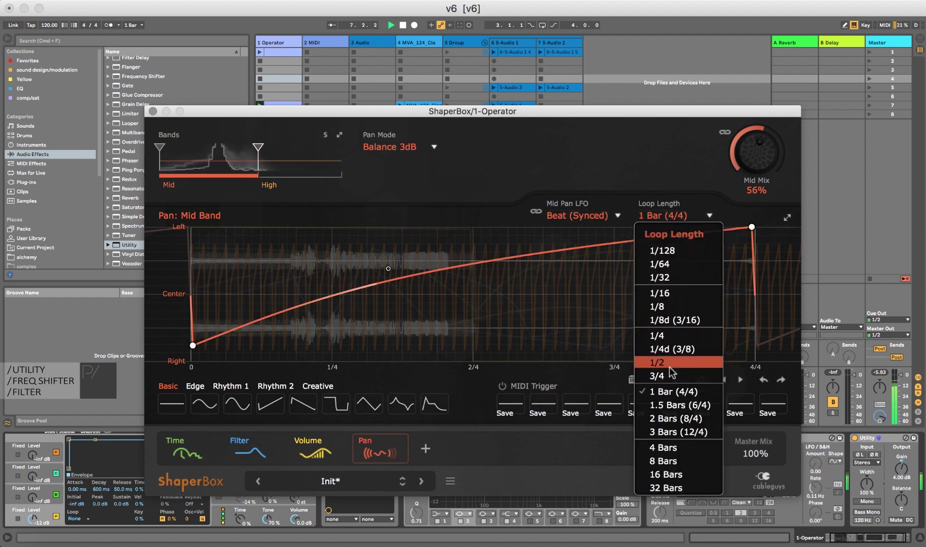
pyautogui.click(661, 405)
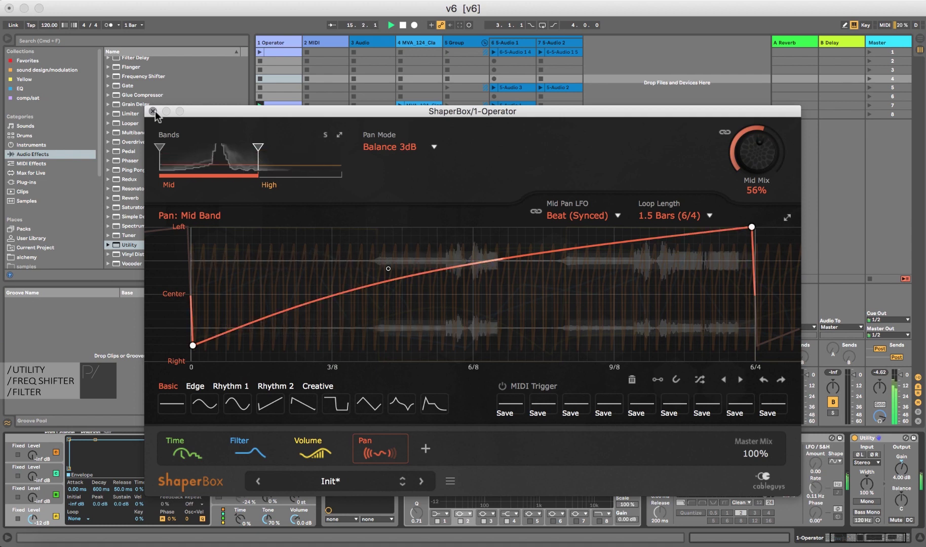
pyautogui.moveTo(258, 148)
pyautogui.mouseDown()
pyautogui.moveTo(217, 148)
pyautogui.moveTo(228, 148)
pyautogui.mouseUp()
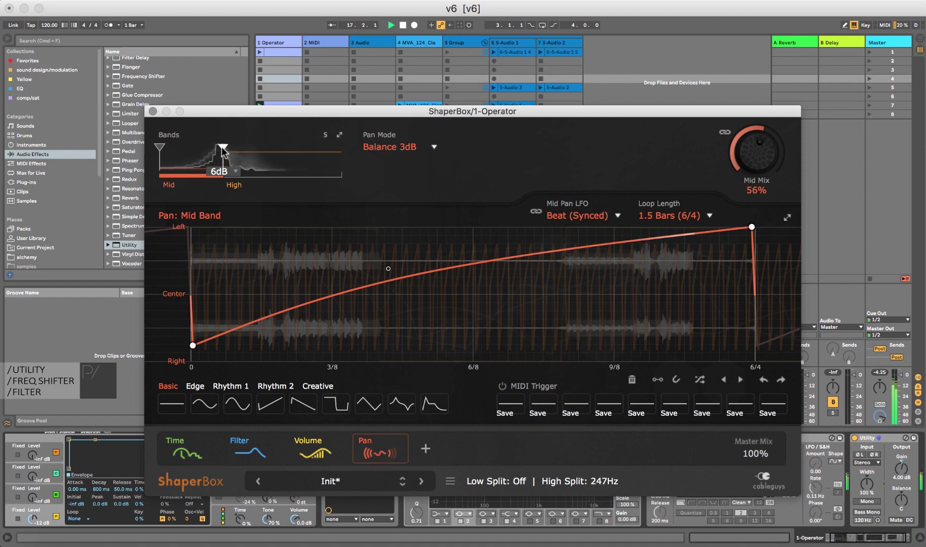
pyautogui.press('space')
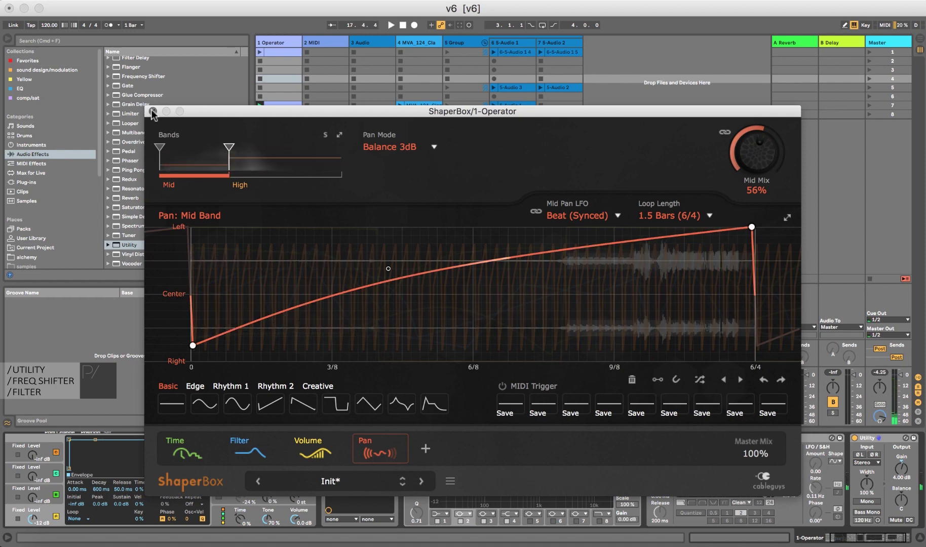
pyautogui.press('super+alt+p')
# Step: Open the 3-Audio 1 clip and examine how its recorded waveform changes from the plain notes to the modulated passages
pyautogui.click(280, 115)
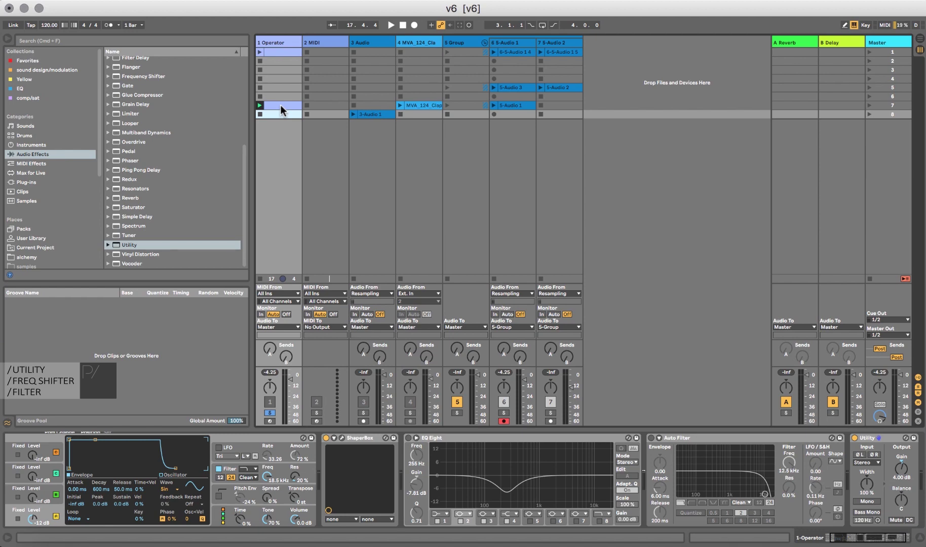
pyautogui.click(369, 114)
pyautogui.moveTo(315, 370); pyautogui.dragTo(323, 428)
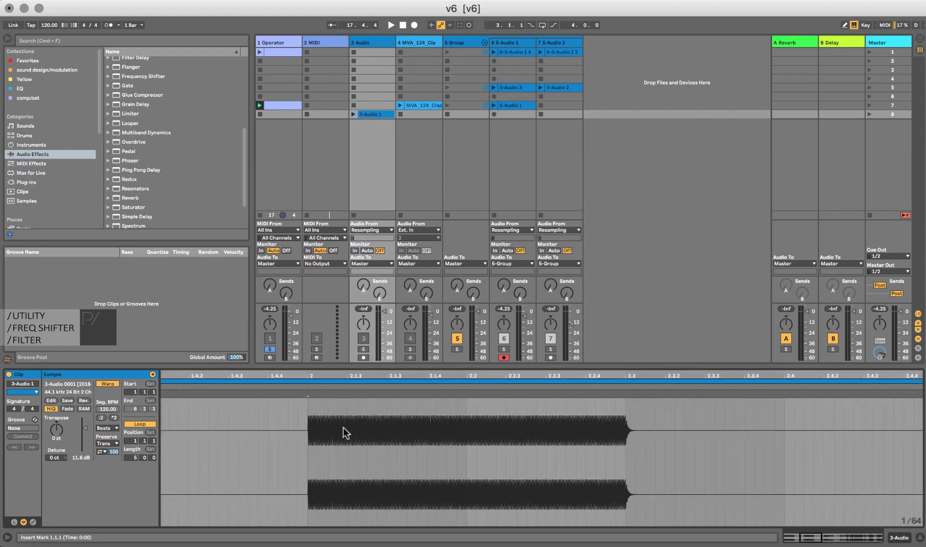
pyautogui.moveTo(384, 376); pyautogui.dragTo(274, 374)
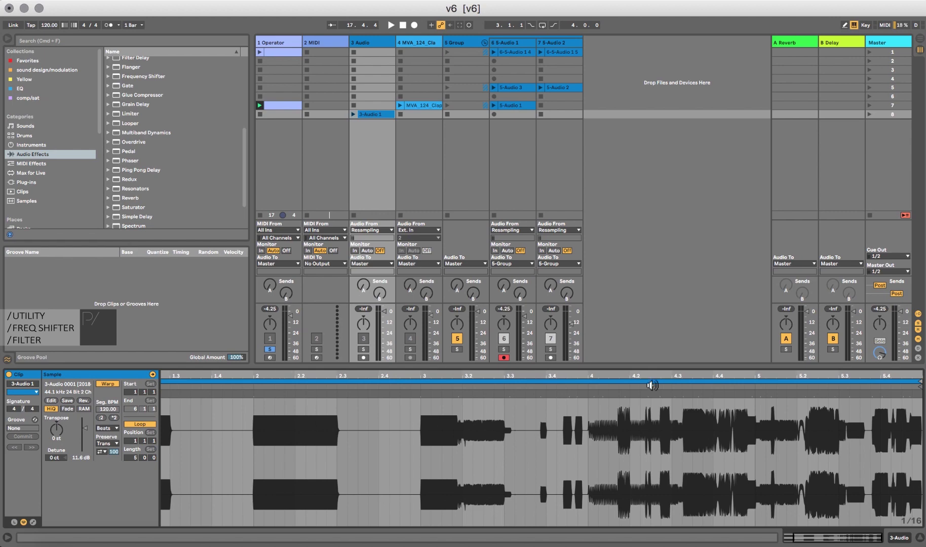
pyautogui.moveTo(651, 377); pyautogui.dragTo(542, 400)
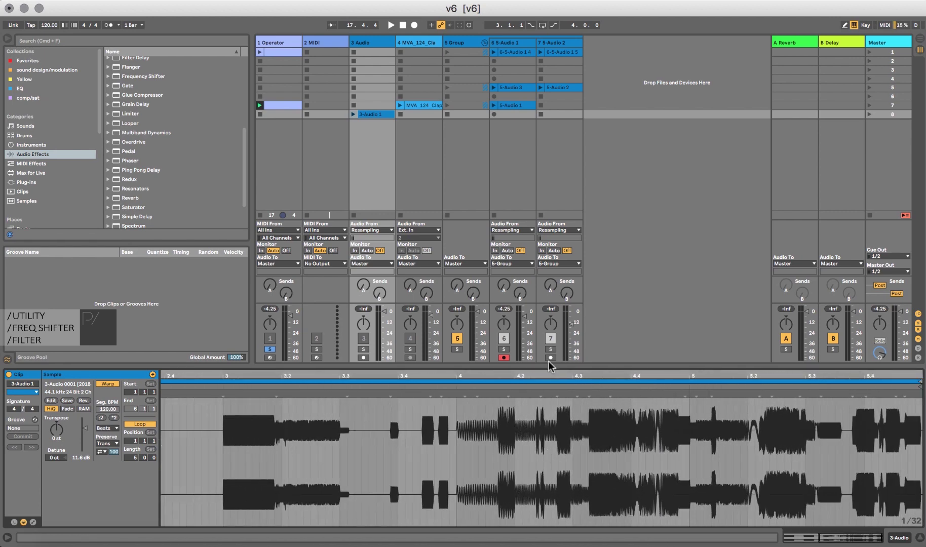
pyautogui.moveTo(545, 376); pyautogui.dragTo(546, 377)
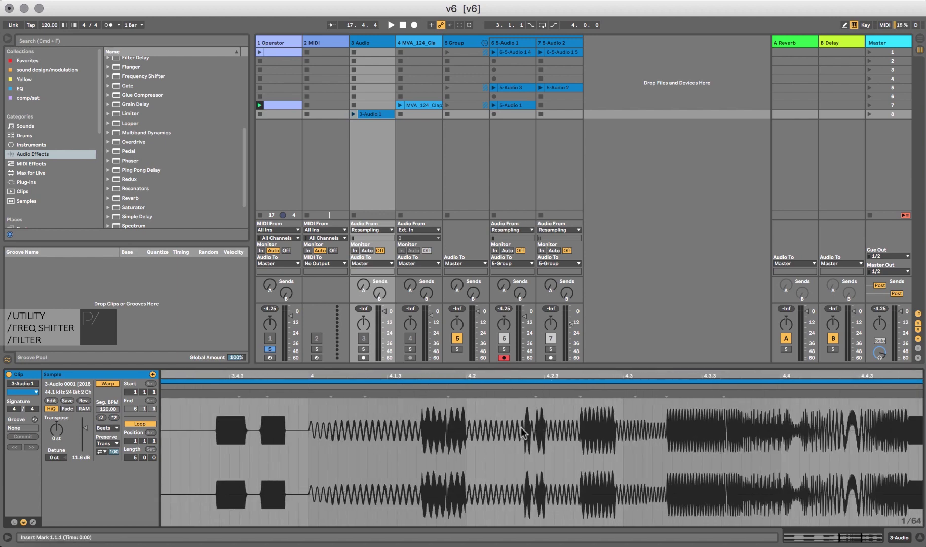
pyautogui.moveTo(497, 377); pyautogui.dragTo(495, 375)
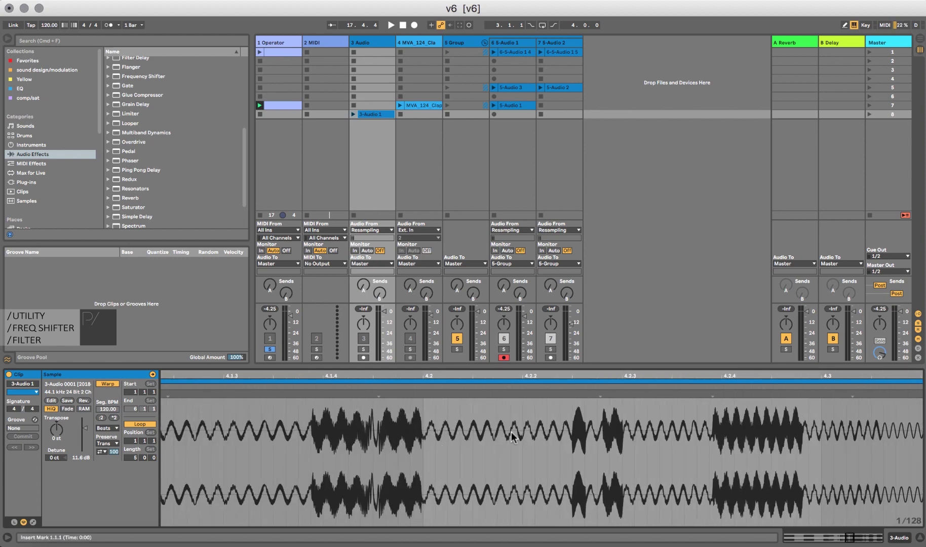
pyautogui.moveTo(626, 376); pyautogui.dragTo(655, 376)
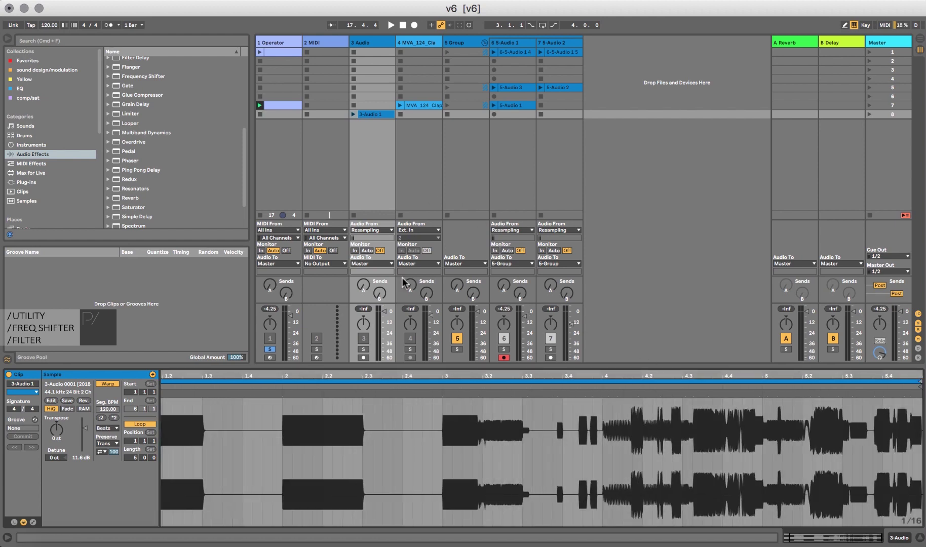
# Step: Play the Operator bass with ShaperBox bypassed, arm the 3 Audio track and start recording the resampled output in scene 6
pyautogui.click(279, 43)
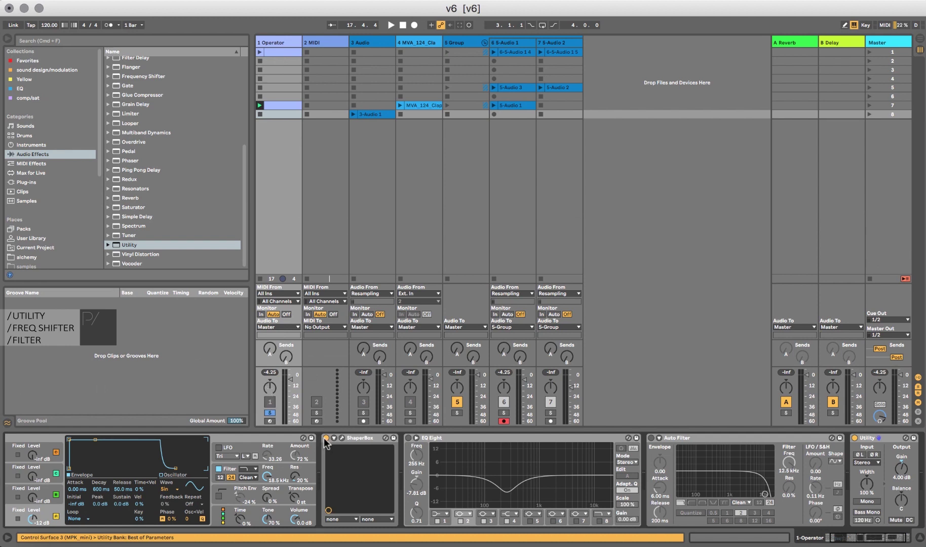
pyautogui.press('space')
pyautogui.click(364, 421)
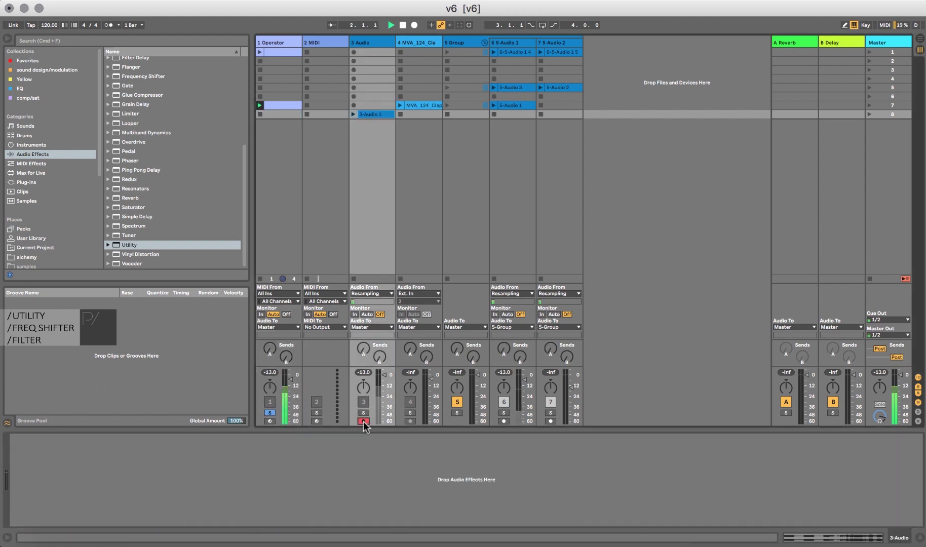
pyautogui.click(353, 96)
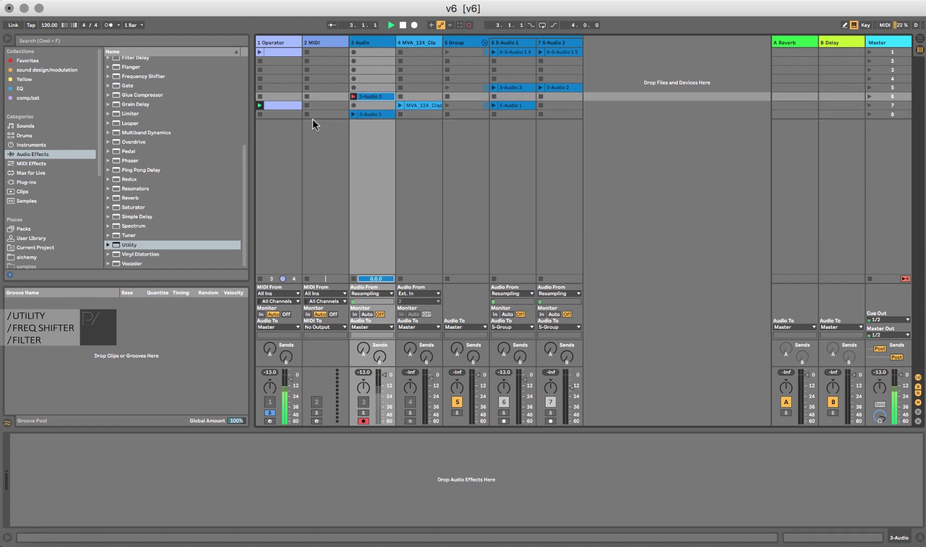
# Step: Switch ShaperBox back on in the Operator track during the recording and open its editor
pyautogui.click(275, 44)
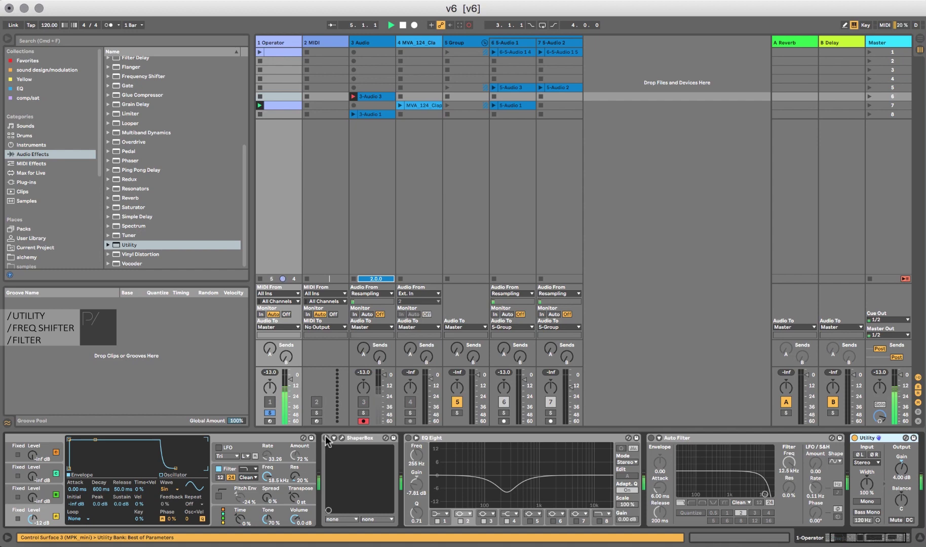
pyautogui.click(326, 438)
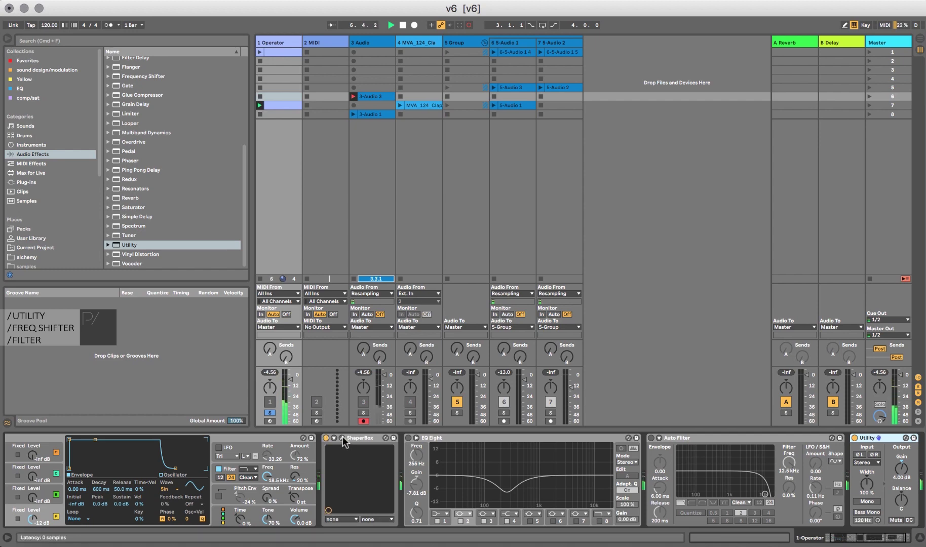
pyautogui.click(342, 437)
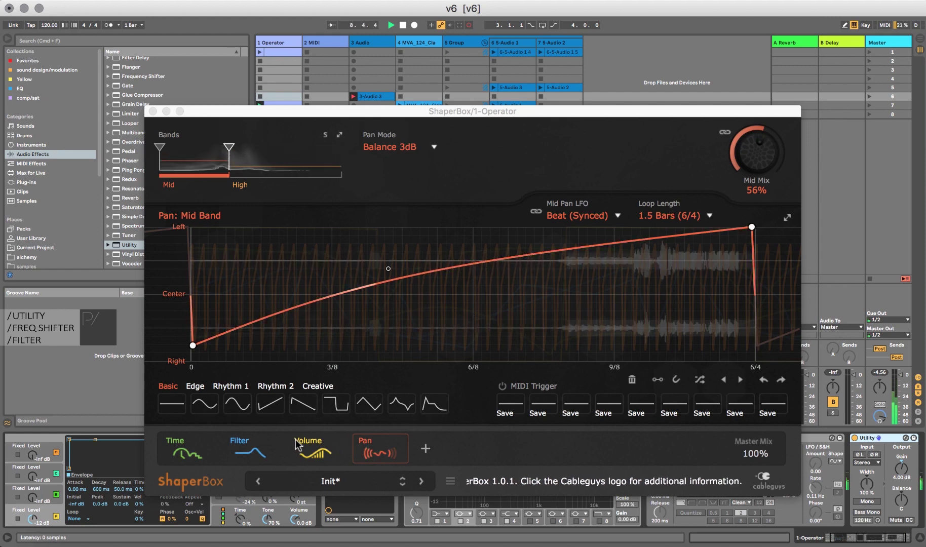
# Step: Turn off the Filter, Time, Volume and Pan shapers in ShaperBox
pyautogui.click(243, 445)
pyautogui.click(237, 454)
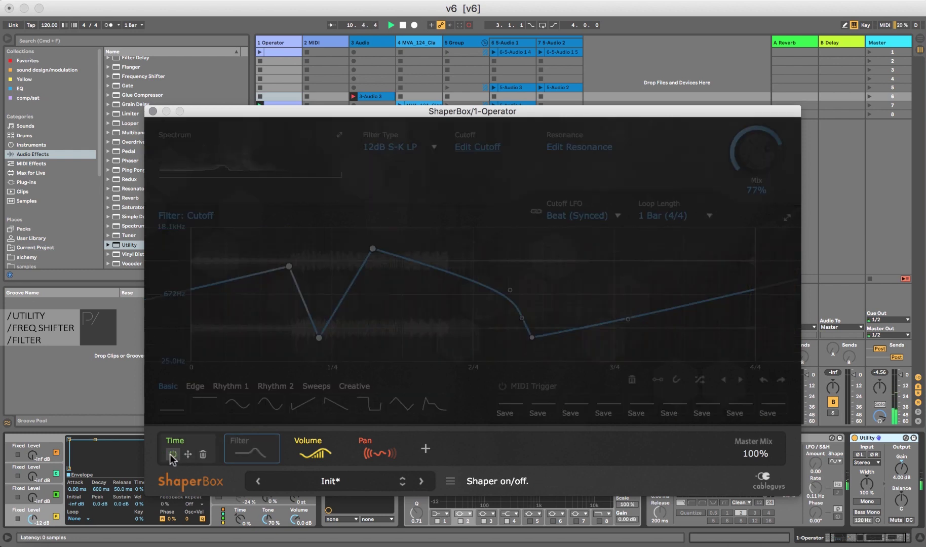
pyautogui.click(172, 454)
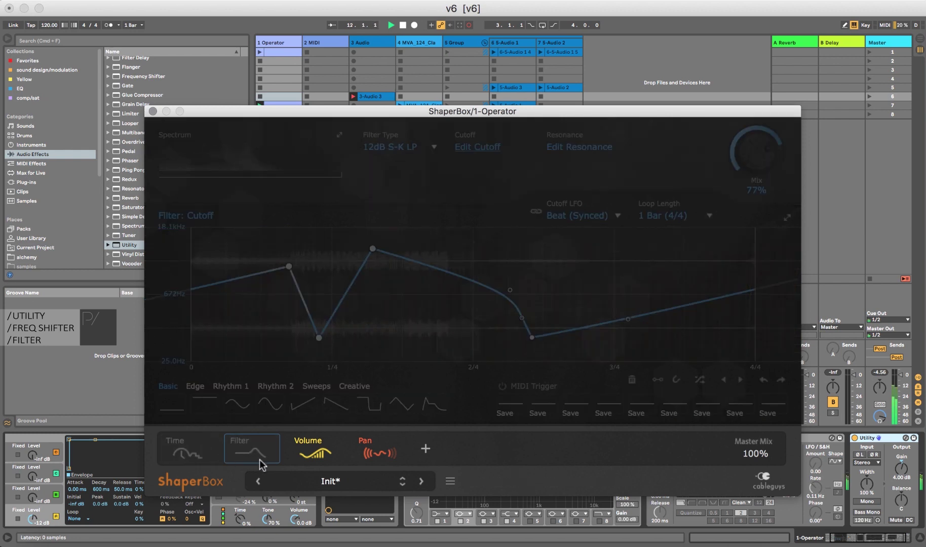
pyautogui.click(301, 454)
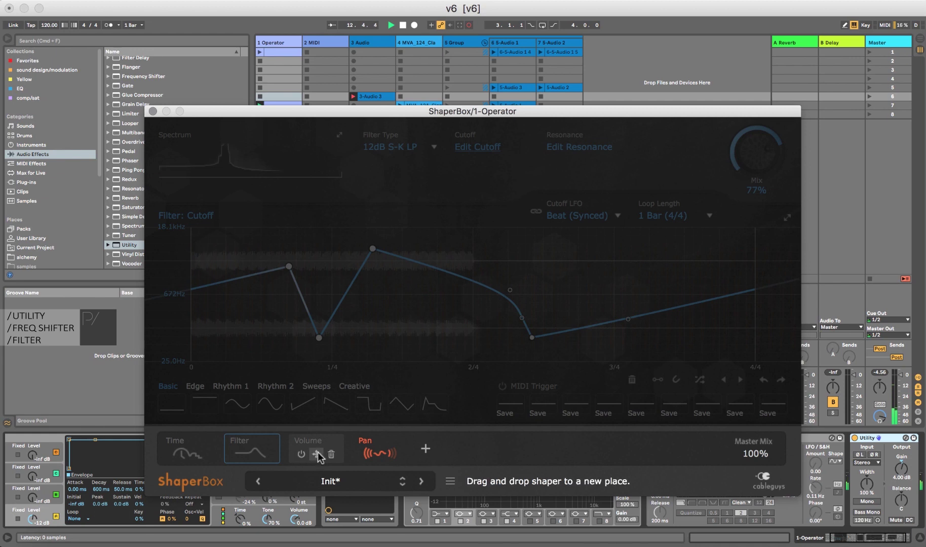
pyautogui.click(362, 455)
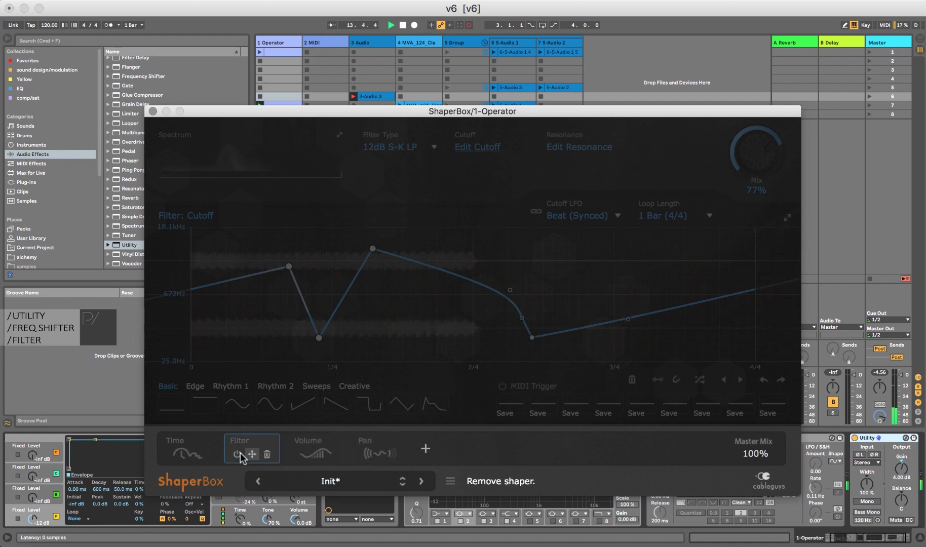
# Step: Turn the Filter and Time shapers back on and close the ShaperBox editor
pyautogui.click(237, 454)
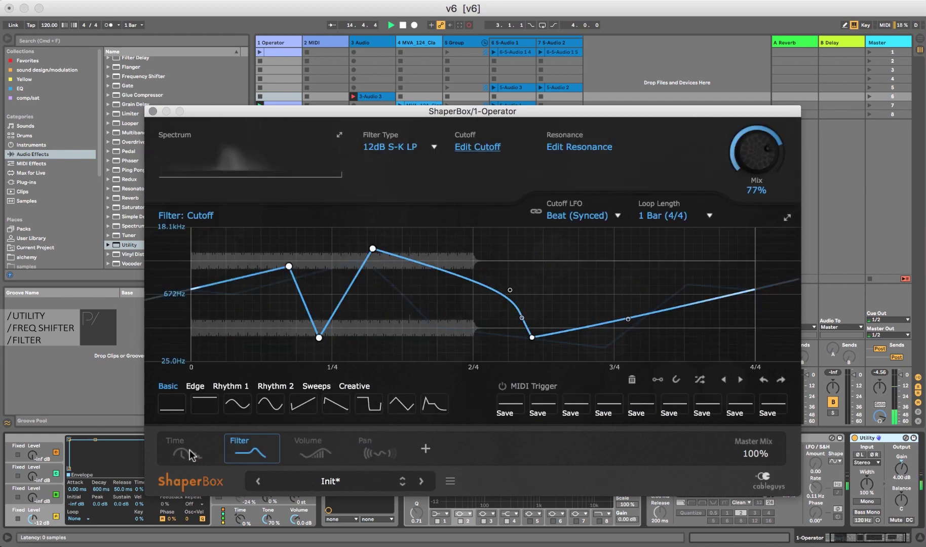
pyautogui.click(172, 454)
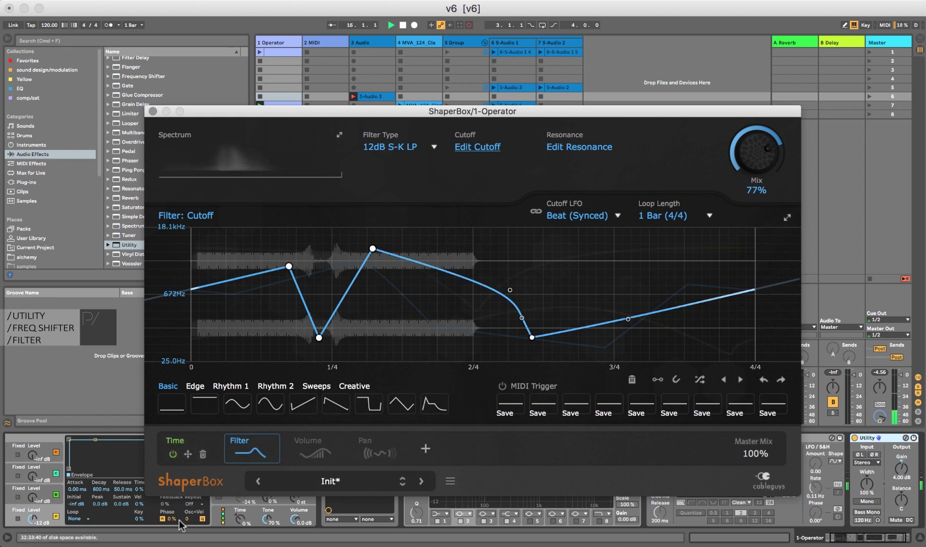
pyautogui.click(152, 111)
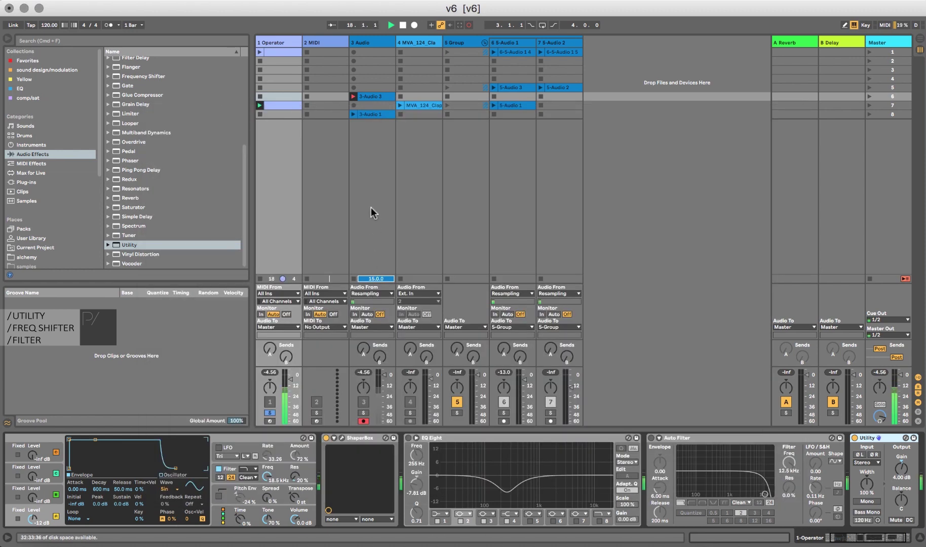
# Step: Stop the recording on 3 Audio and raise the new clip's gain to 4.69 dB to inspect its first notes
pyautogui.click(383, 99)
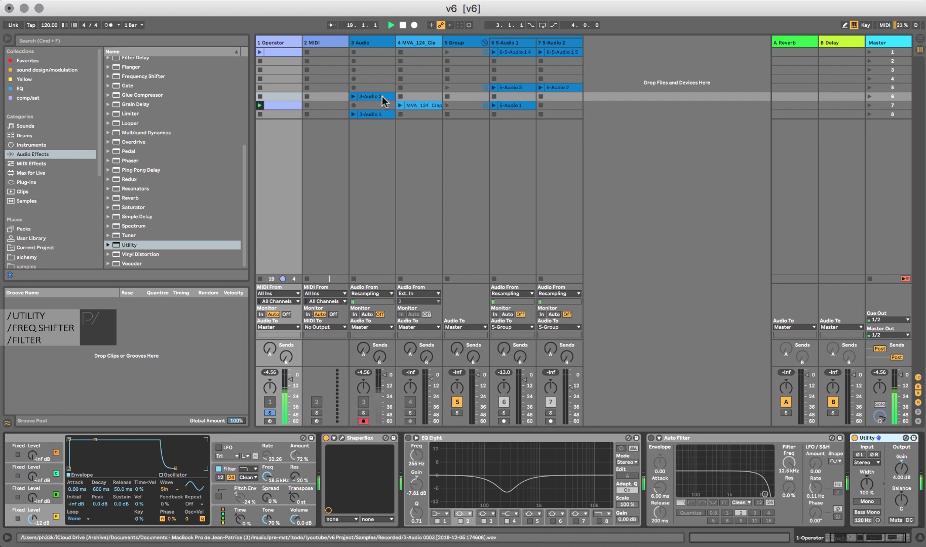
pyautogui.click(384, 97)
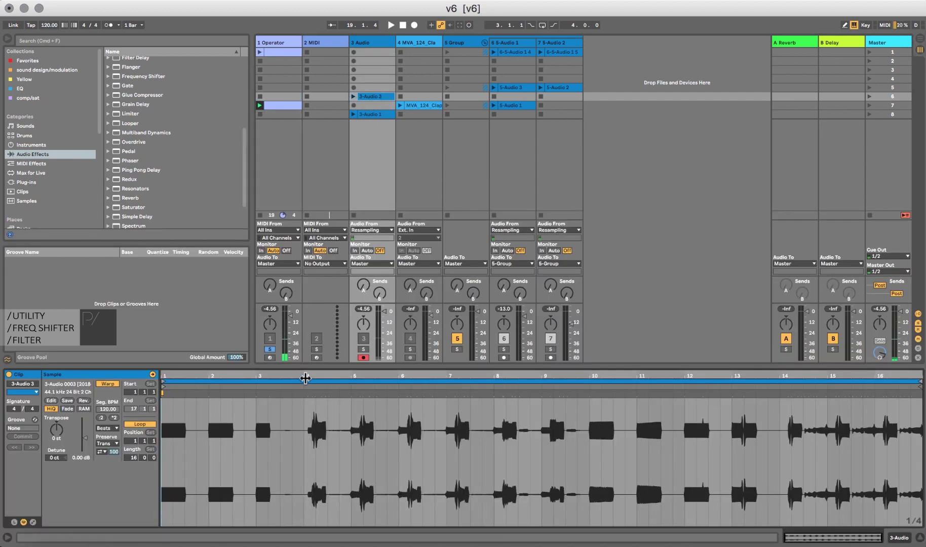
pyautogui.moveTo(86, 438)
pyautogui.mouseDown()
pyautogui.moveTo(85, 423)
pyautogui.moveTo(85, 435)
pyautogui.mouseUp()
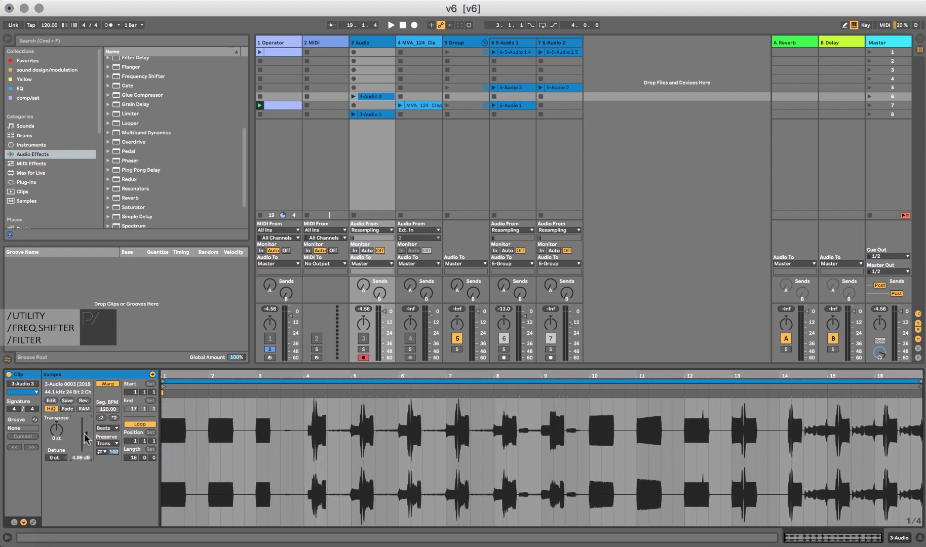
pyautogui.moveTo(171, 383); pyautogui.dragTo(171, 421)
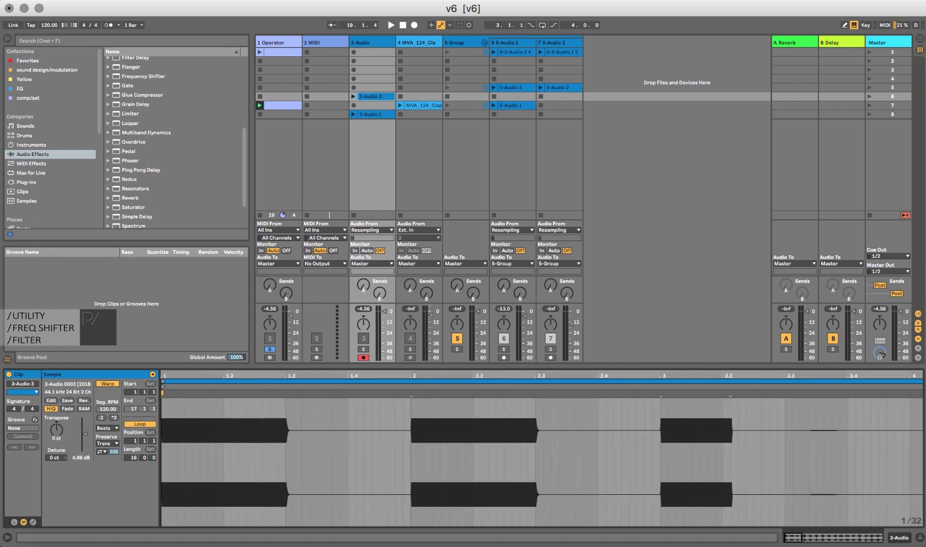
# Step: Examine the recorded 3-Audio clip's waveform, comparing the plain opening notes with the modulated notes from beat 4 onward
pyautogui.moveTo(557, 378); pyautogui.dragTo(332, 370)
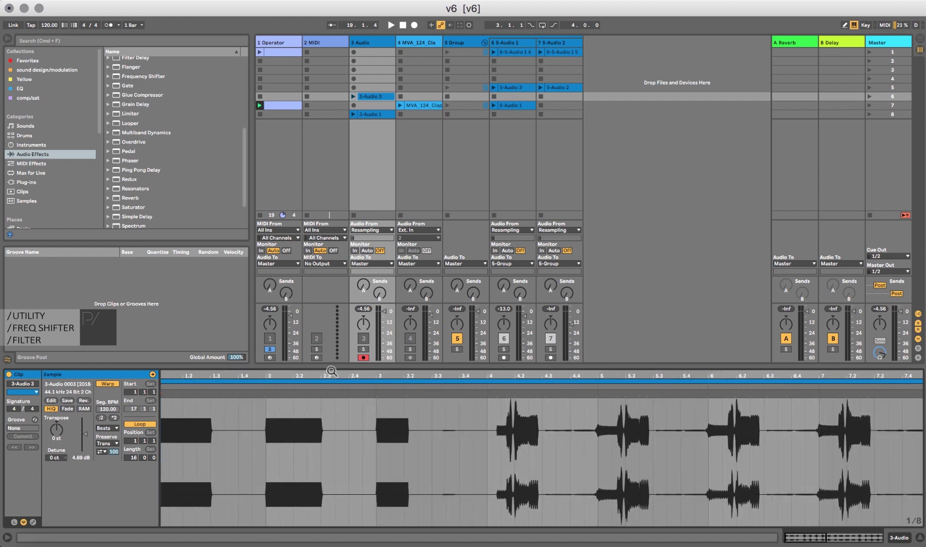
pyautogui.moveTo(398, 377); pyautogui.dragTo(399, 421)
pyautogui.hscroll(5, 563, 428)
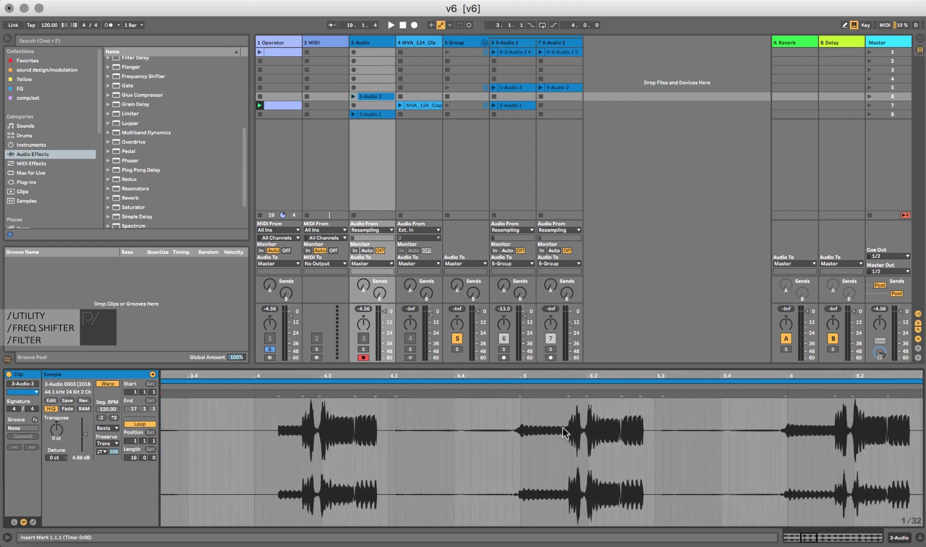
pyautogui.scroll(-5, 555, 379)
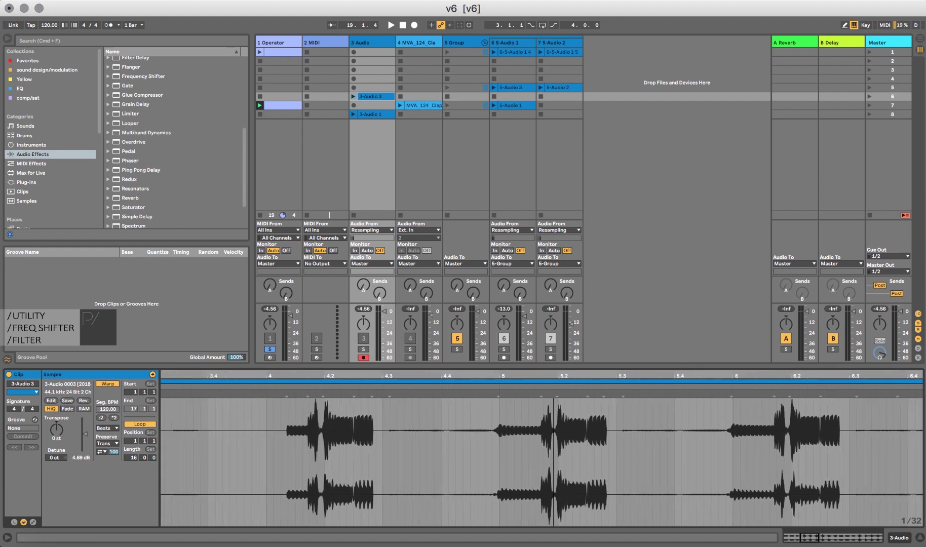
pyautogui.click(554, 376)
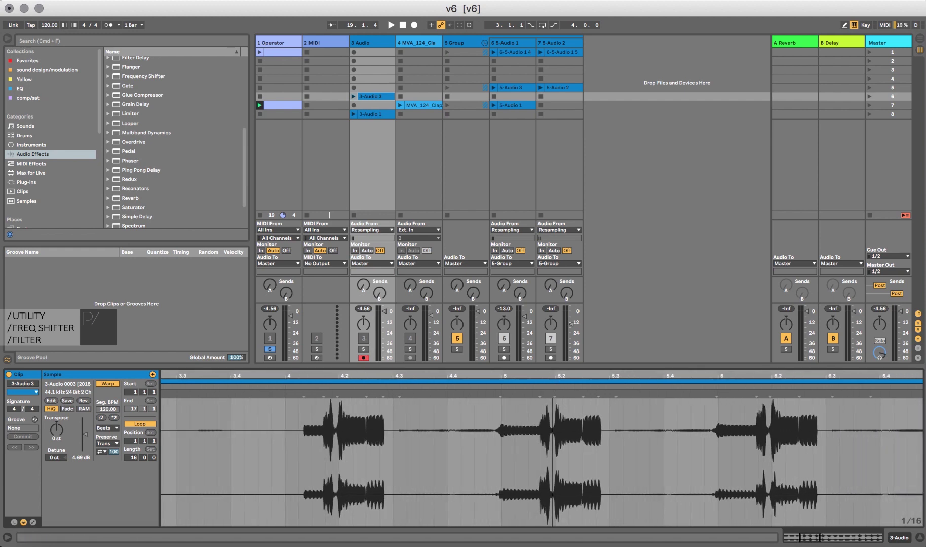
pyautogui.scroll(-10, 510, 416)
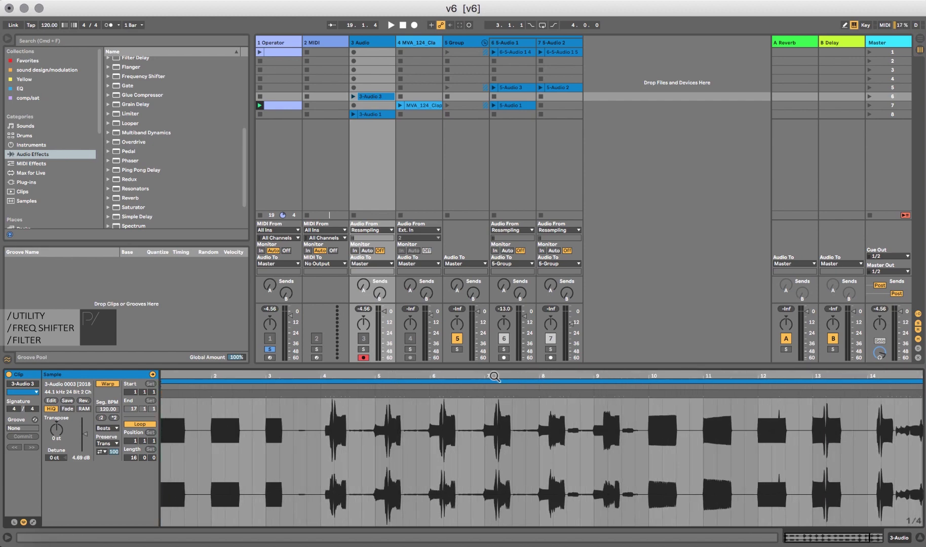
pyautogui.moveTo(498, 375)
pyautogui.mouseDown()
pyautogui.moveTo(558, 385)
pyautogui.moveTo(635, 373)
pyautogui.moveTo(528, 373)
pyautogui.mouseUp()
pyautogui.click(632, 373)
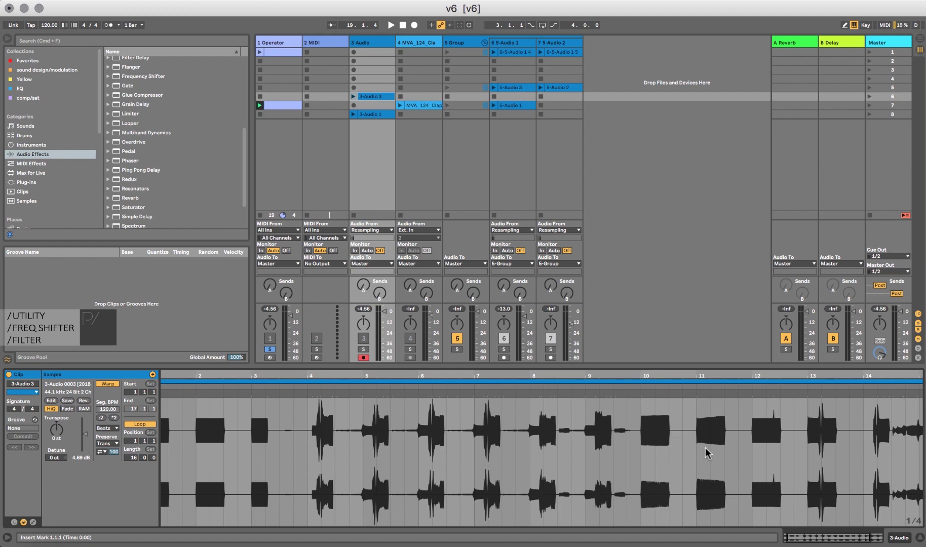
# Step: Examine the clip's second half, comparing the notes around positions 10 to 16, and return to the full waveform
pyautogui.hscroll(5, 659, 436)
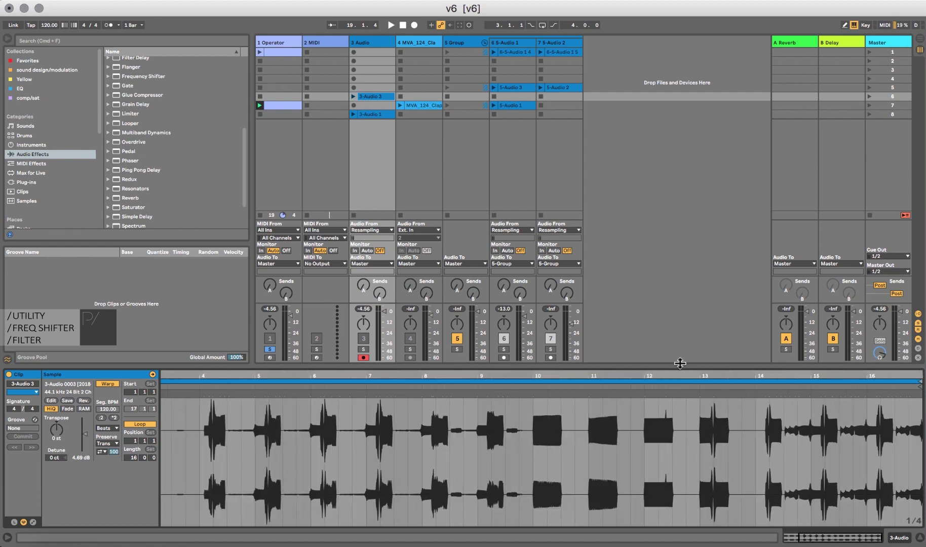
pyautogui.moveTo(674, 376); pyautogui.dragTo(603, 375)
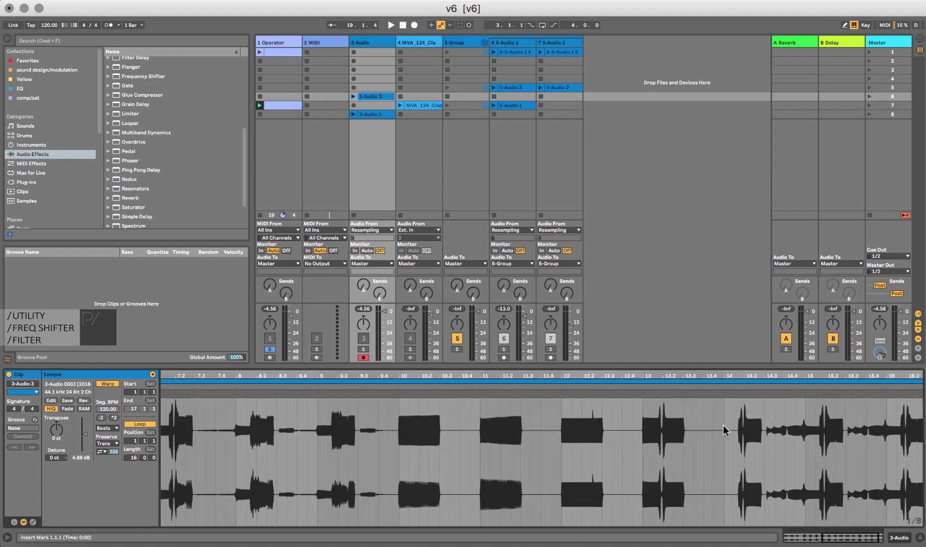
pyautogui.moveTo(835, 376); pyautogui.dragTo(789, 376)
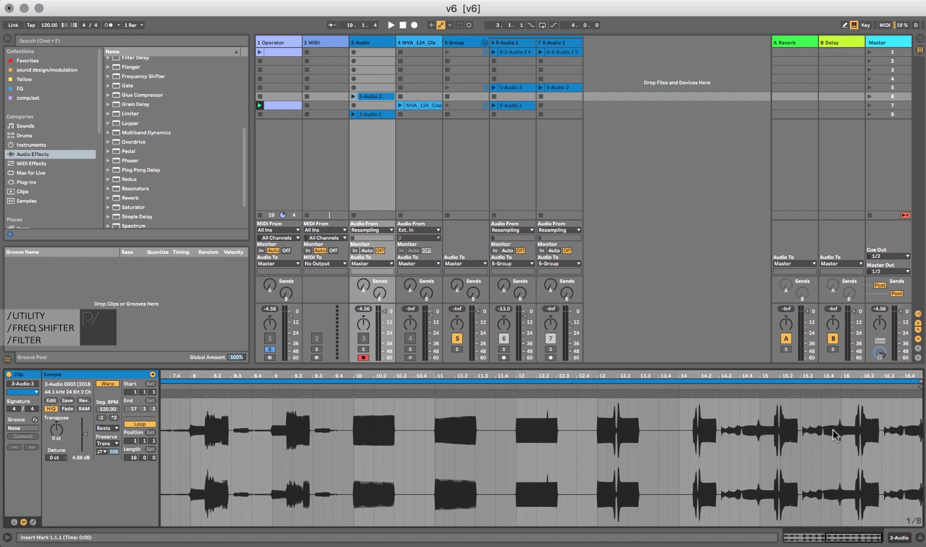
pyautogui.moveTo(740, 377); pyautogui.dragTo(741, 376)
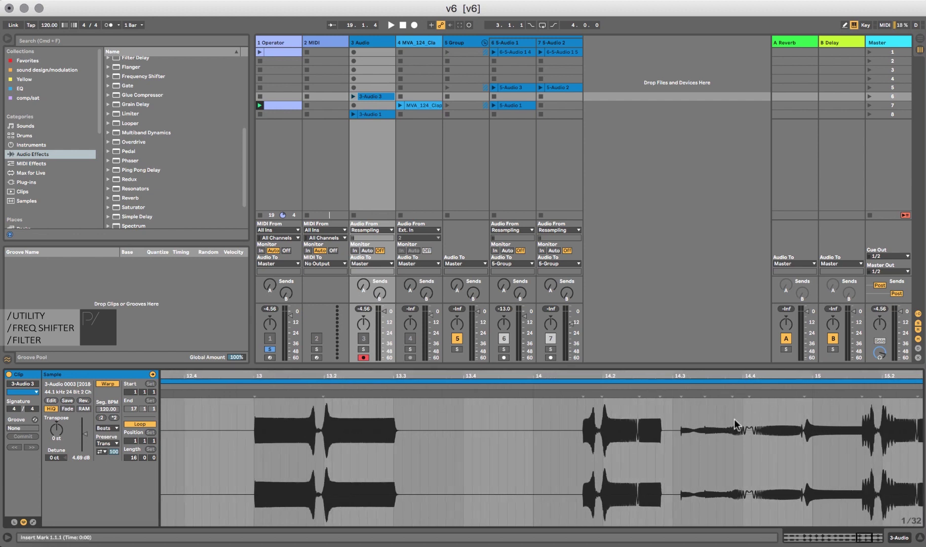
pyautogui.moveTo(690, 380); pyautogui.dragTo(691, 377)
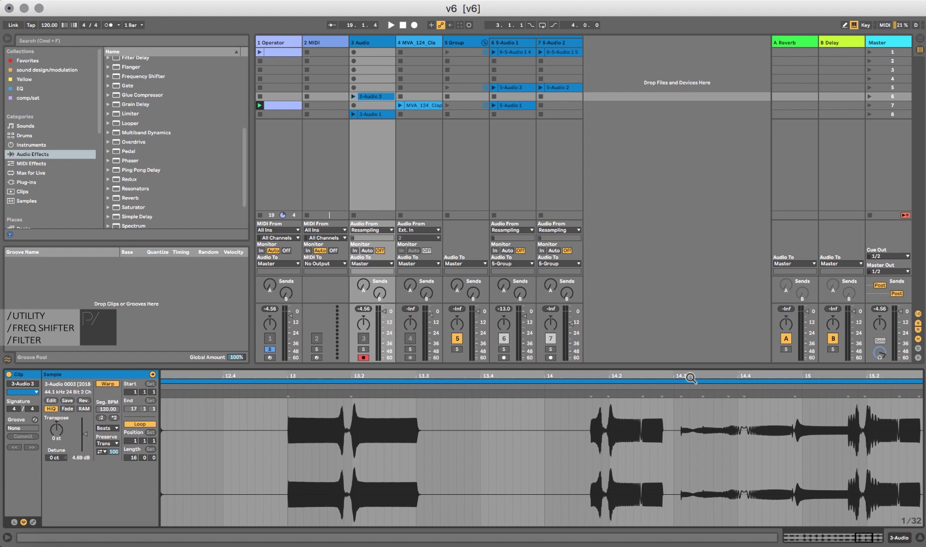
pyautogui.moveTo(691, 377); pyautogui.dragTo(688, 388)
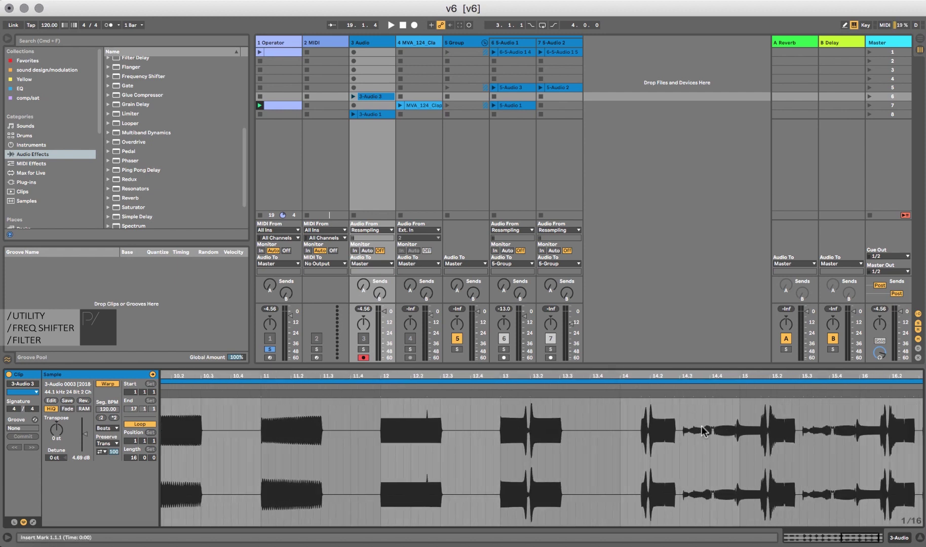
pyautogui.moveTo(720, 378); pyautogui.dragTo(659, 456)
pyautogui.doubleClick(672, 377)
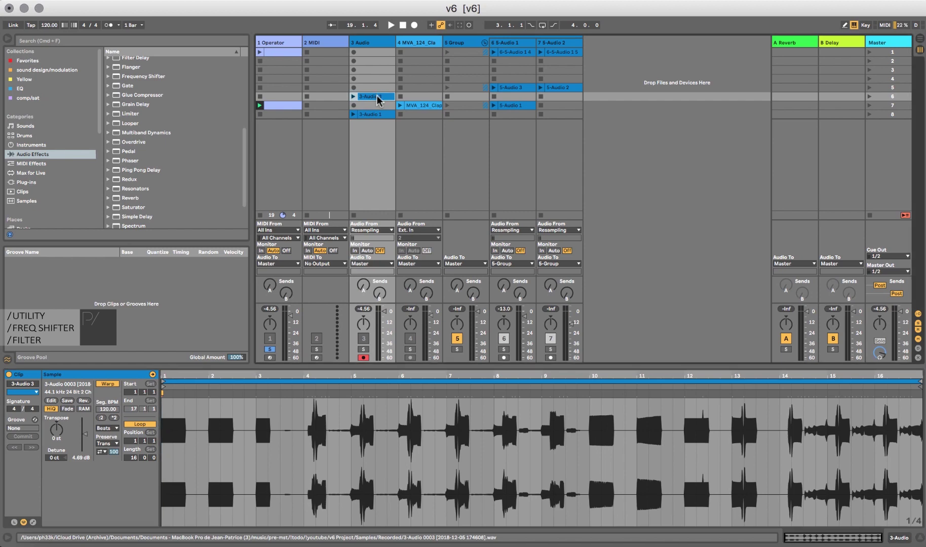
# Step: Move ShaperBox from the Operator track to 3 Audio and place the MVA_124 claps clip in that track's fourth slot
pyautogui.click(289, 39)
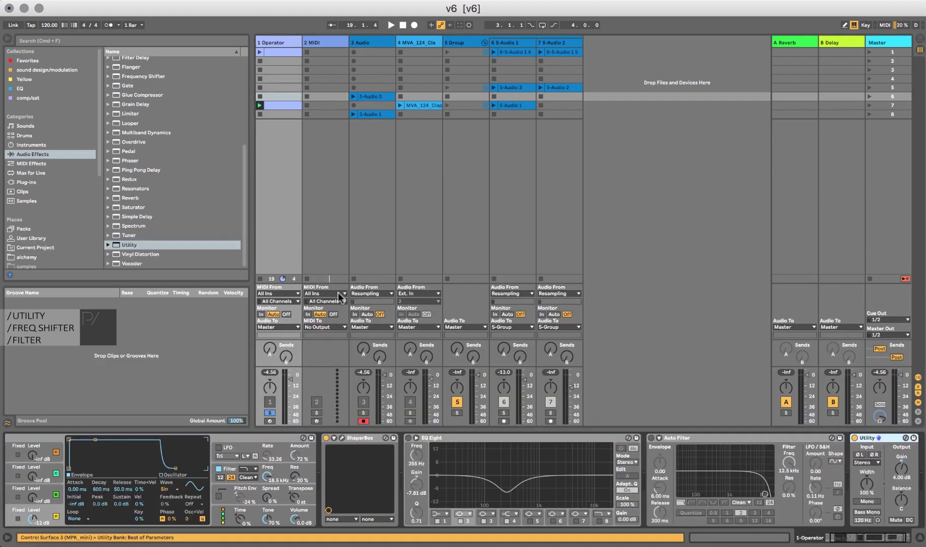
pyautogui.moveTo(356, 441); pyautogui.dragTo(367, 75)
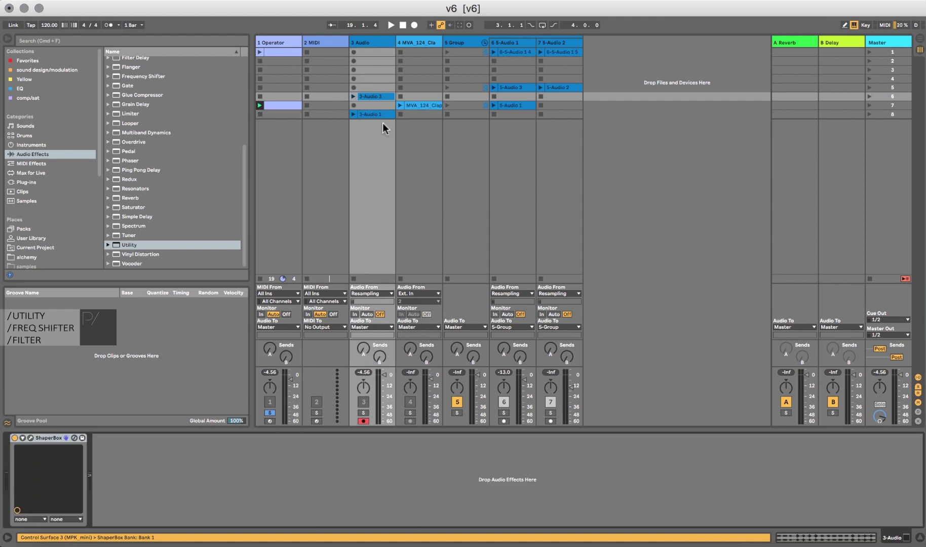
pyautogui.moveTo(422, 105); pyautogui.dragTo(382, 81)
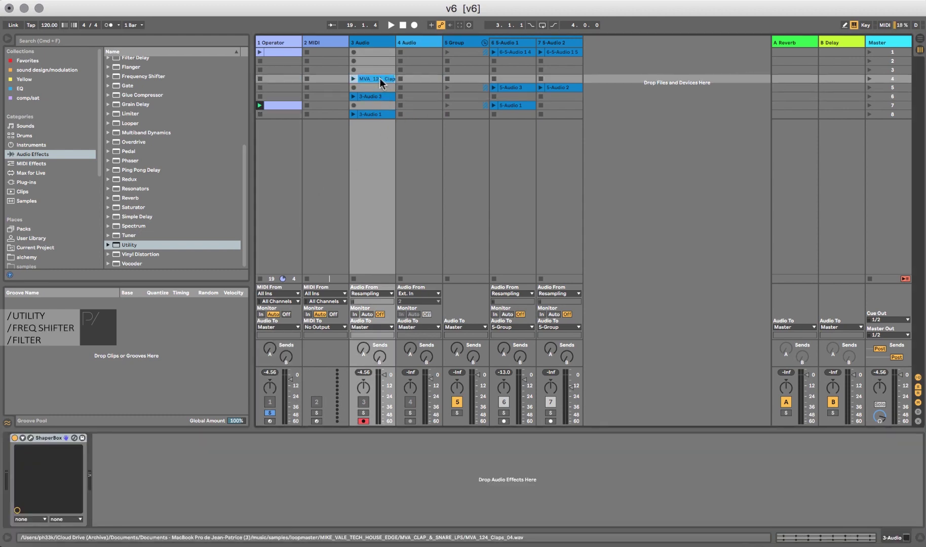
# Step: Disarm and solo the 3 Audio track and launch its claps clip
pyautogui.click(379, 78)
pyautogui.click(363, 358)
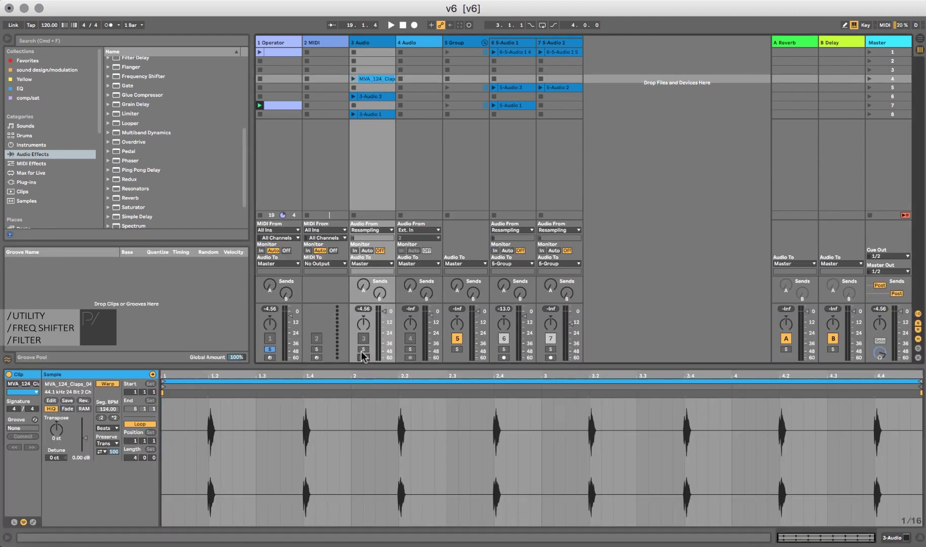
pyautogui.click(364, 350)
pyautogui.click(376, 40)
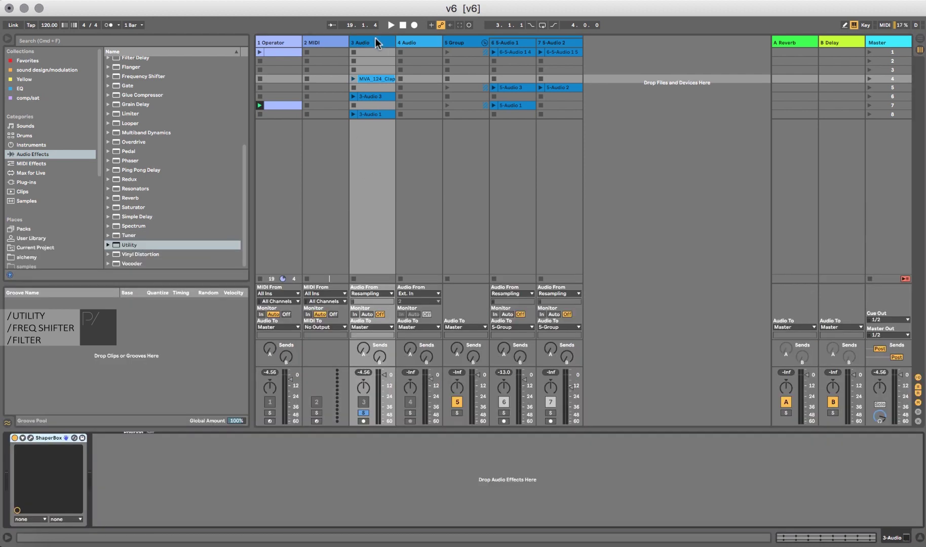
pyautogui.click(354, 79)
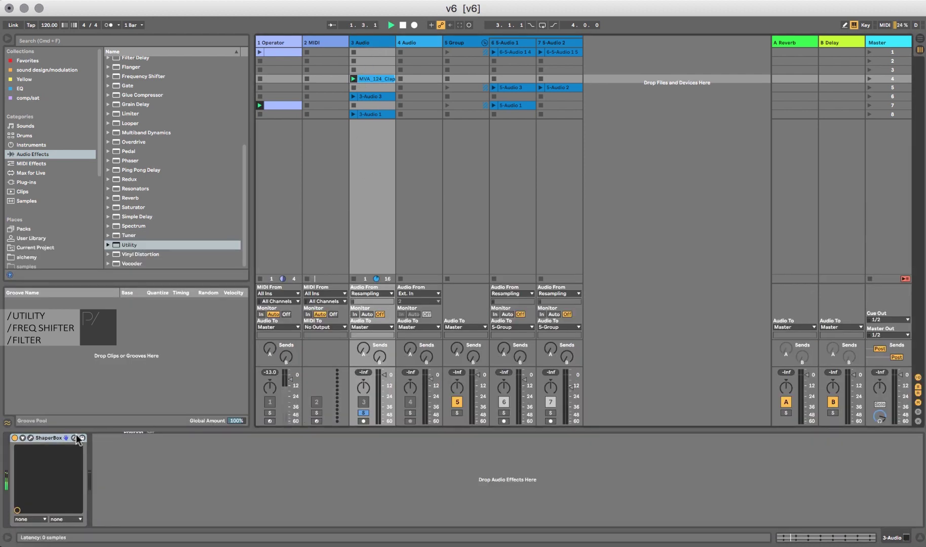
# Step: Open the ShaperBox editor on 3 Audio and turn on the Volume and Pan shapers
pyautogui.click(30, 437)
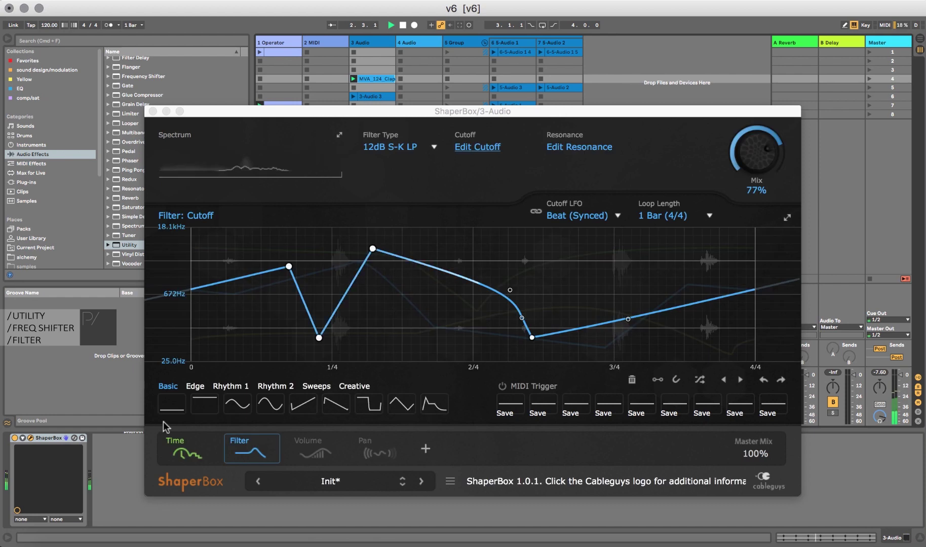
pyautogui.click(302, 446)
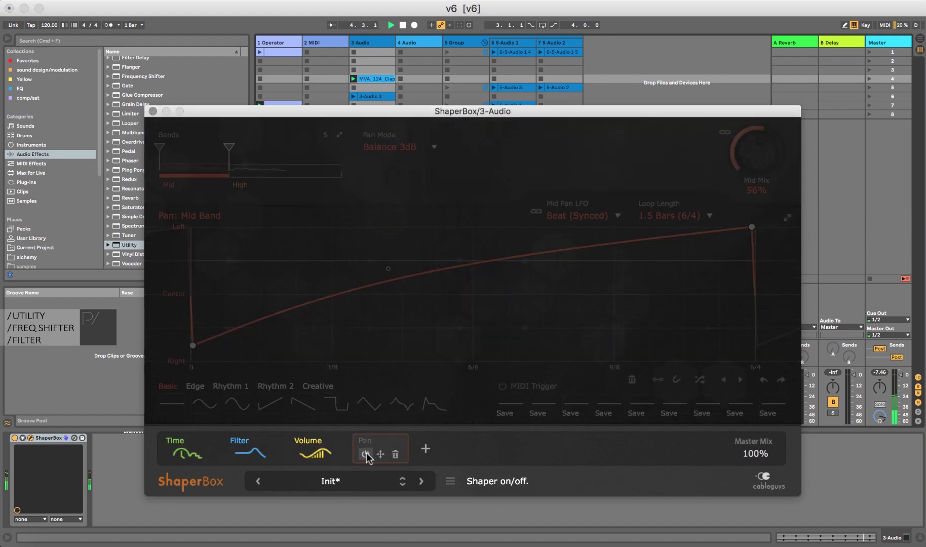
pyautogui.click(366, 454)
# Step: Lower the Filter shaper's mix to 53% and randomize its cutoff curve
pyautogui.click(243, 443)
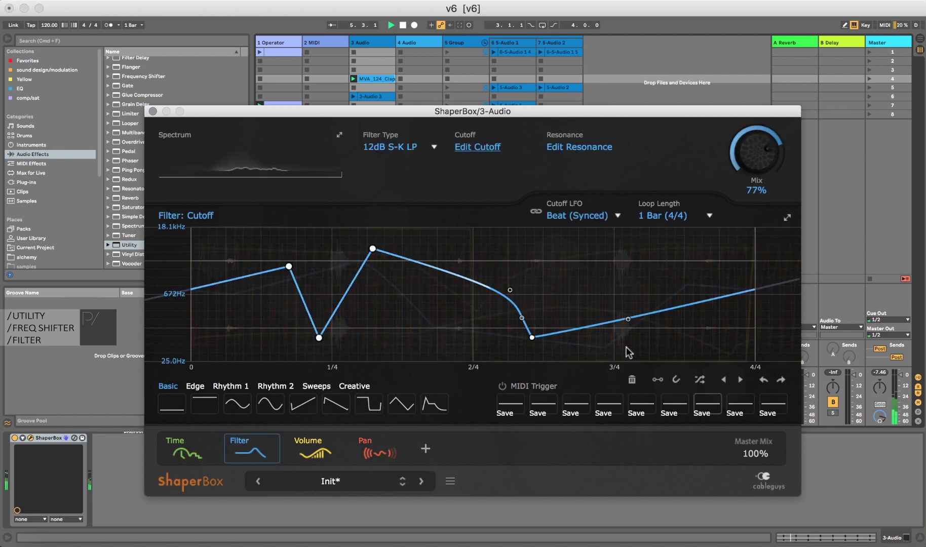
pyautogui.moveTo(757, 152); pyautogui.dragTo(757, 167)
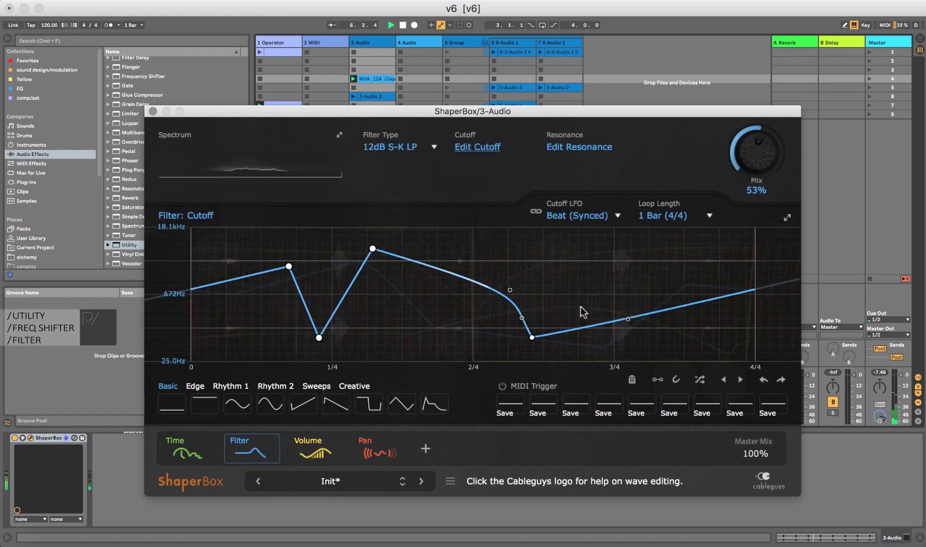
pyautogui.click(699, 379)
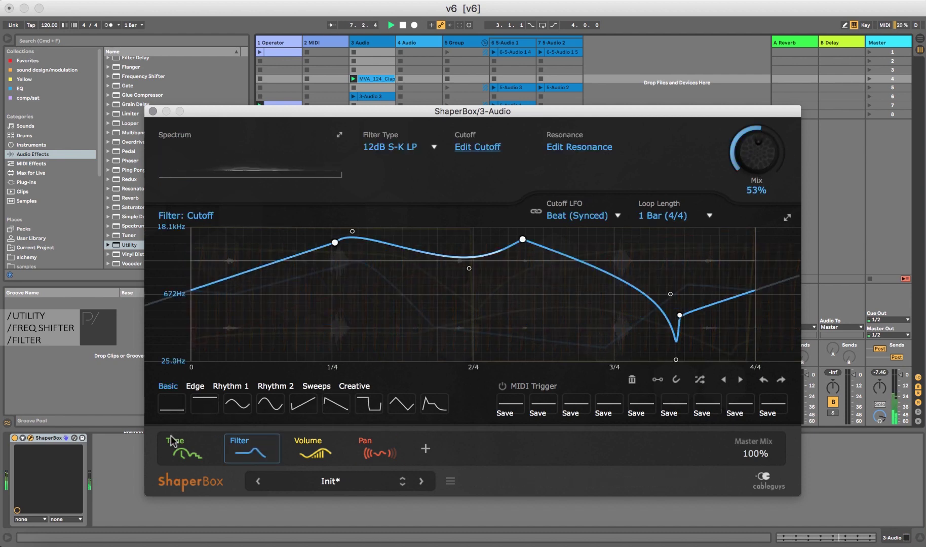
# Step: Randomize the Time shaper's mid band offset curve and raise its middle point to about -1/4, just past the 3/4 mark
pyautogui.click(186, 448)
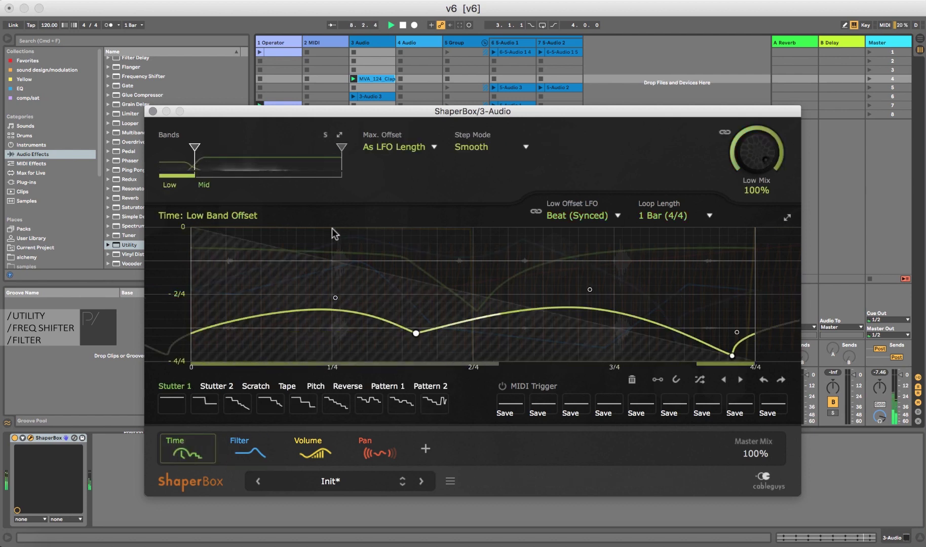
pyautogui.click(292, 169)
pyautogui.click(700, 379)
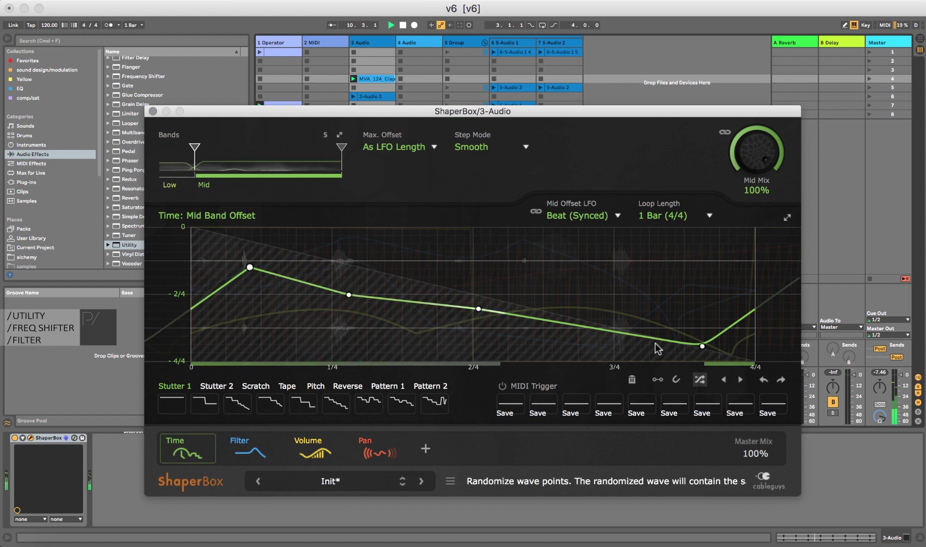
pyautogui.moveTo(478, 309); pyautogui.dragTo(639, 266)
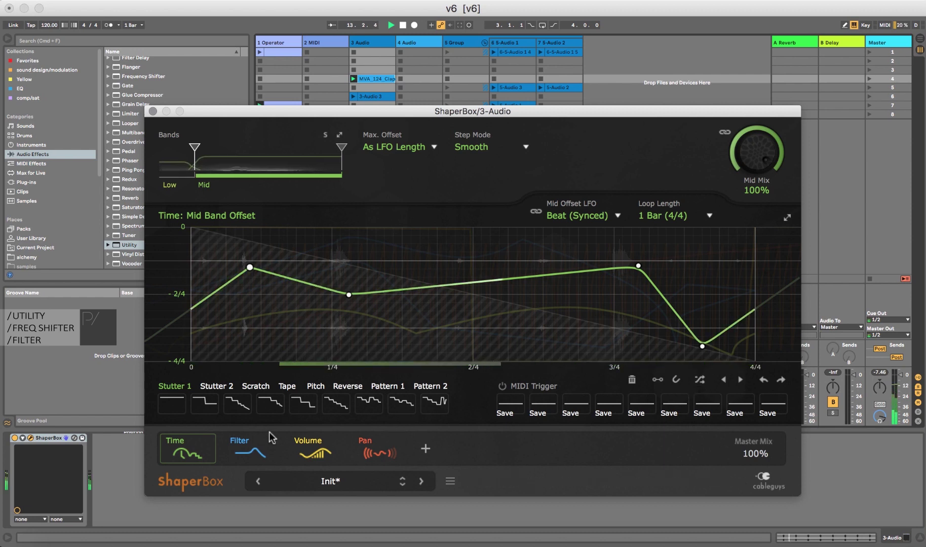
# Step: Randomize the Filter shaper's cutoff curve again, close the ShaperBox editor and stop playback
pyautogui.click(244, 442)
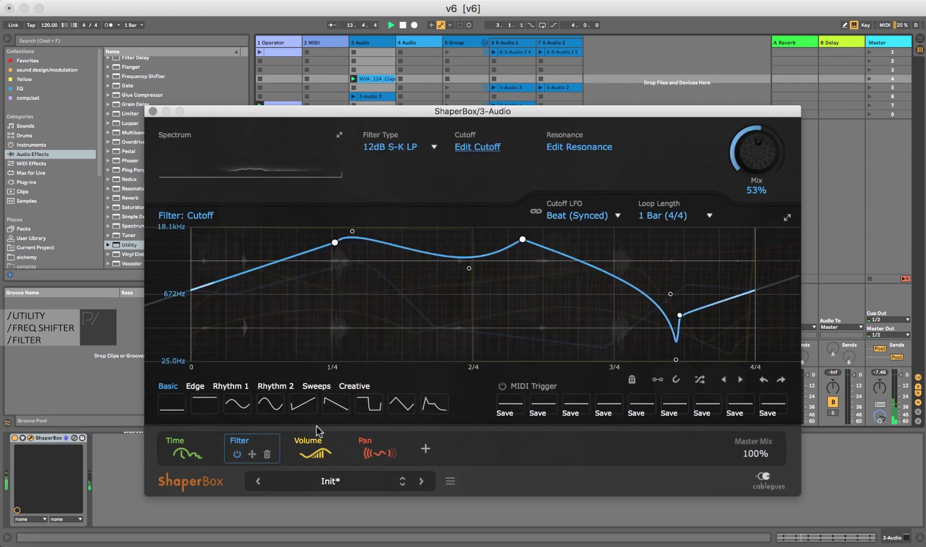
pyautogui.click(699, 379)
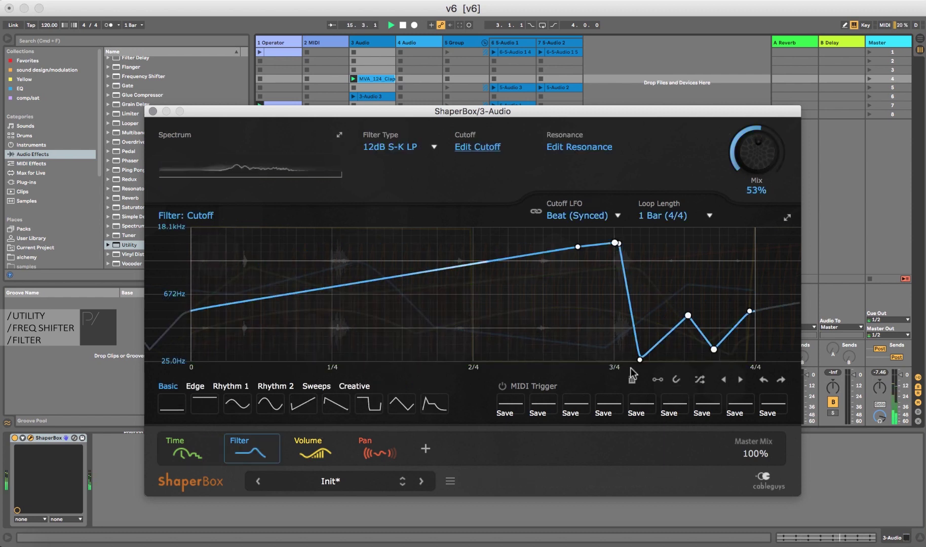
pyautogui.click(153, 111)
pyautogui.click(385, 43)
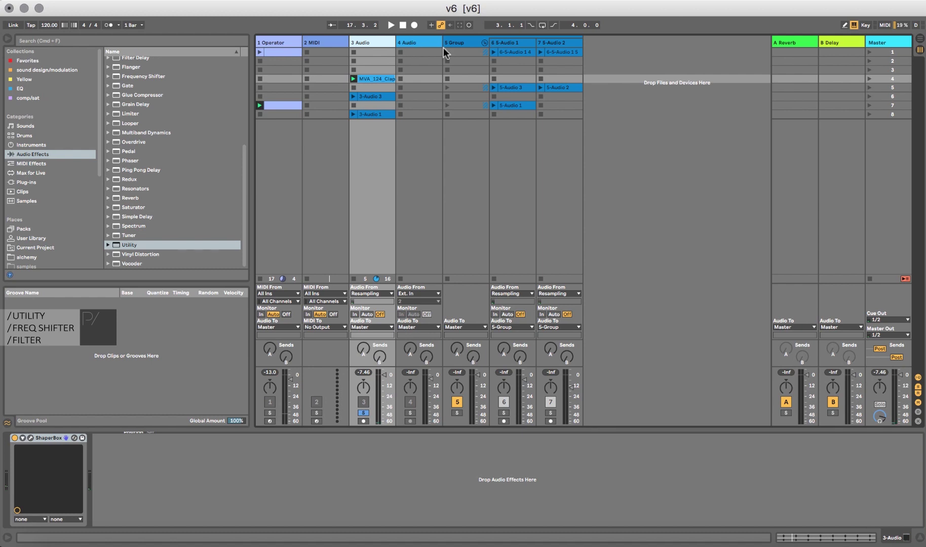
# Step: Move the Movement plug-in from the 5 Group track to 3 Audio after ShaperBox and reposition its editor window higher
pyautogui.click(461, 44)
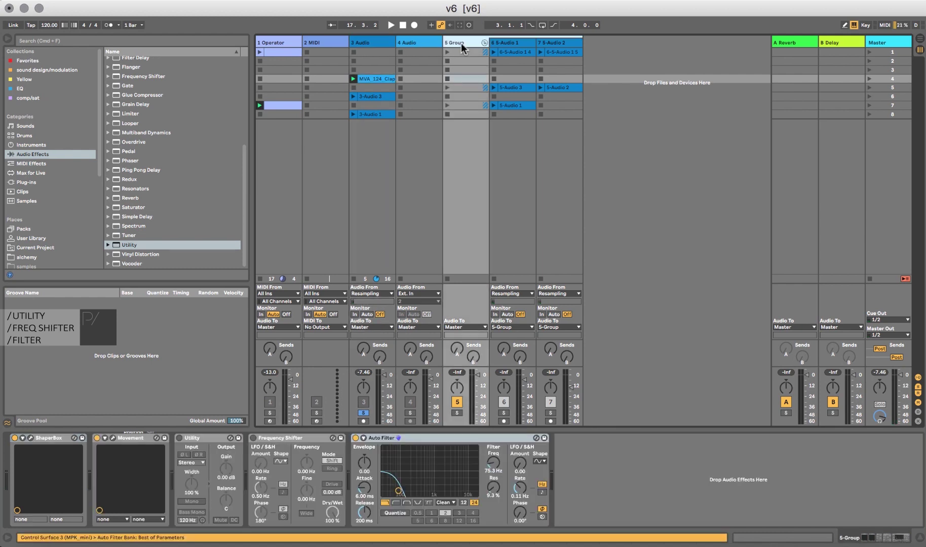
pyautogui.moveTo(127, 439); pyautogui.dragTo(220, 443)
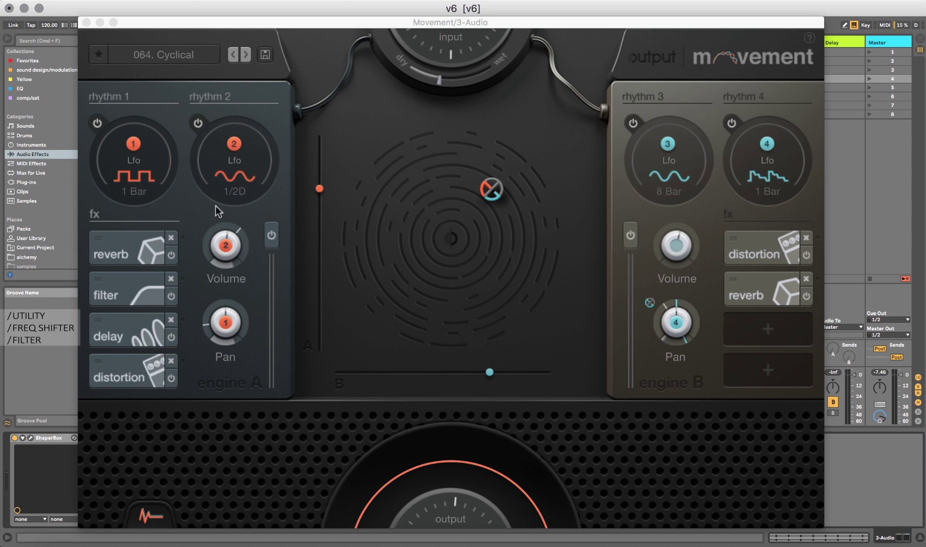
pyautogui.moveTo(154, 27); pyautogui.dragTo(151, 12)
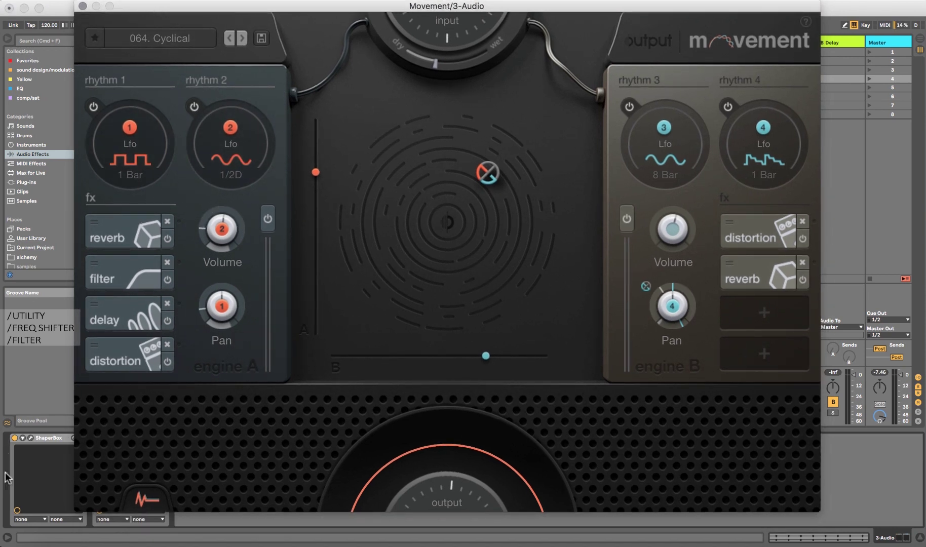
# Step: Turn off the distortion effect in Movement's engine A
pyautogui.click(54, 452)
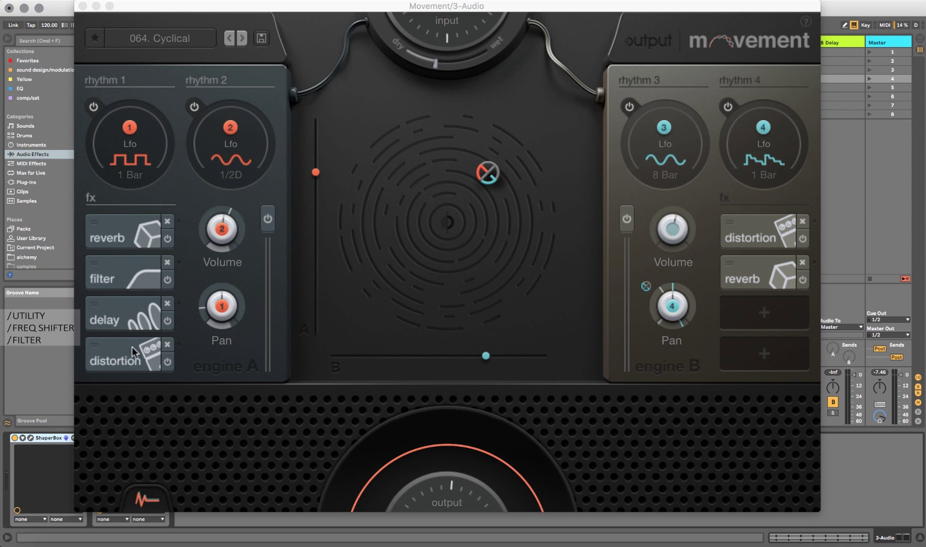
pyautogui.click(168, 361)
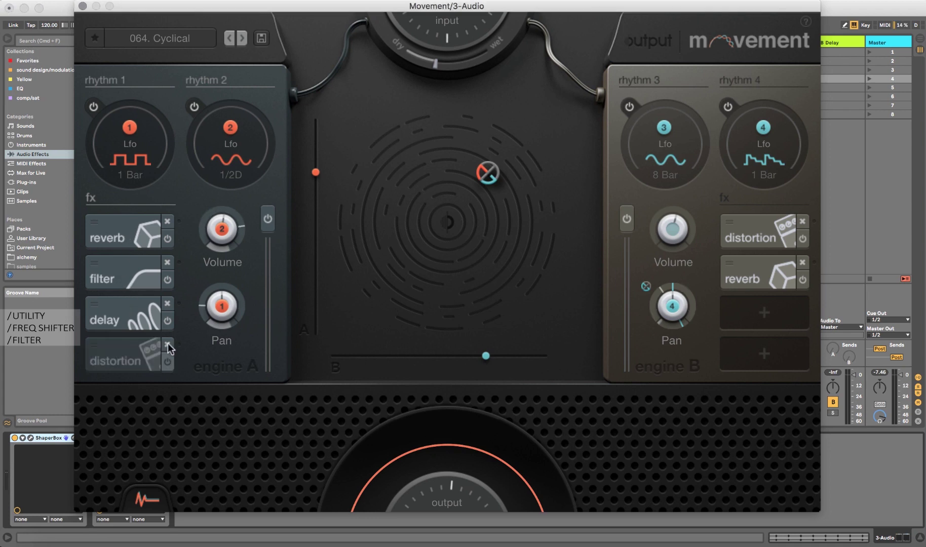
# Step: Turn off the delay and filter effects in engine A and open rhythm 2's LFO settings
pyautogui.click(167, 321)
pyautogui.click(167, 280)
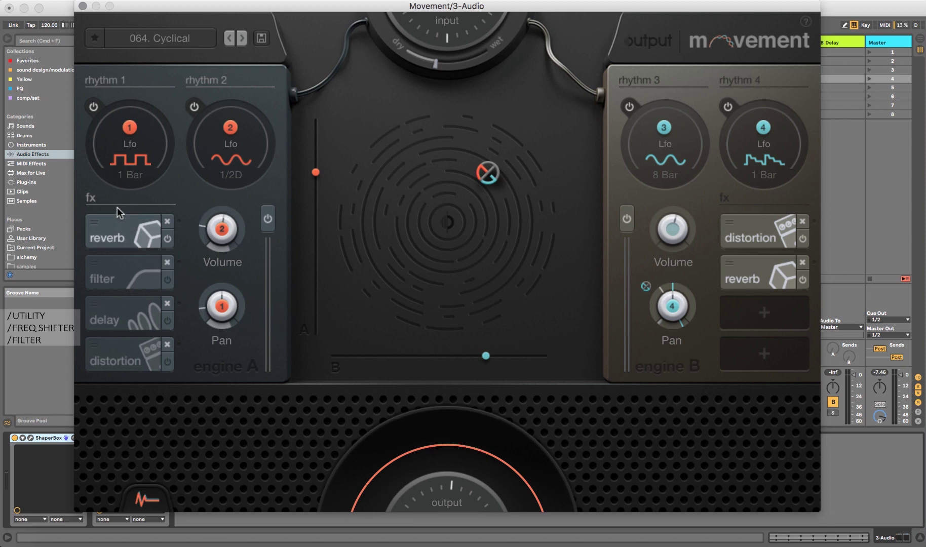
pyautogui.click(130, 152)
pyautogui.click(241, 146)
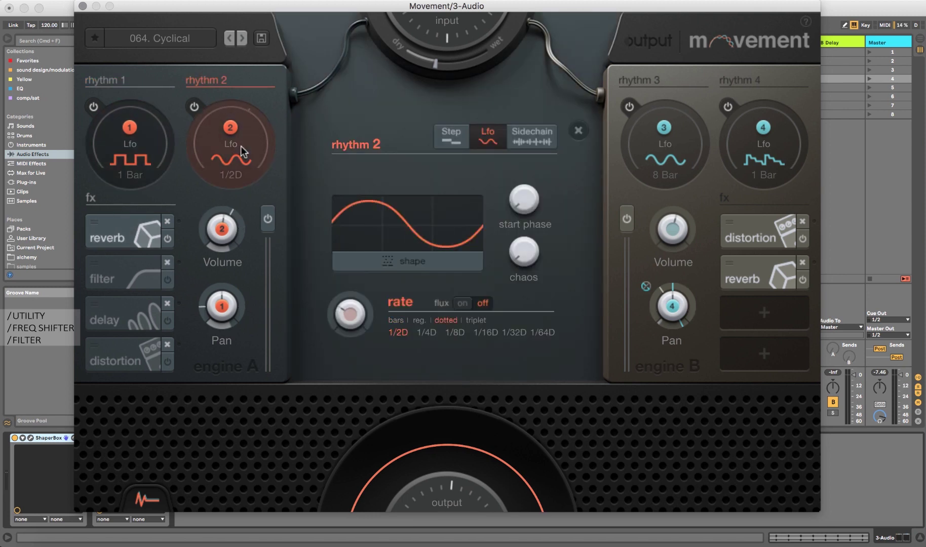
# Step: Remove the rhythm modulation from the engine A reverb's Pre Delay, Size and HP controls
pyautogui.click(120, 236)
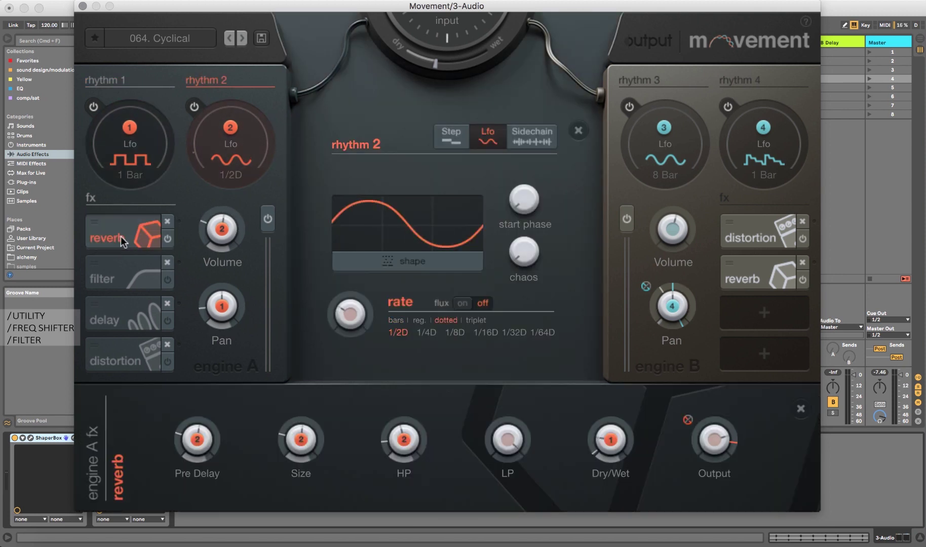
pyautogui.rightClick(193, 442)
pyautogui.click(248, 430)
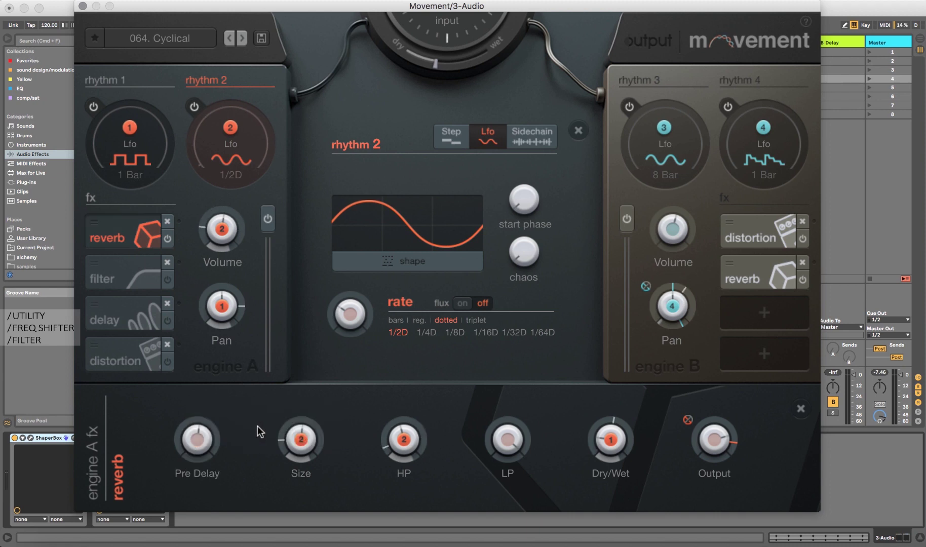
pyautogui.rightClick(301, 441)
pyautogui.rightClick(404, 440)
pyautogui.click(444, 430)
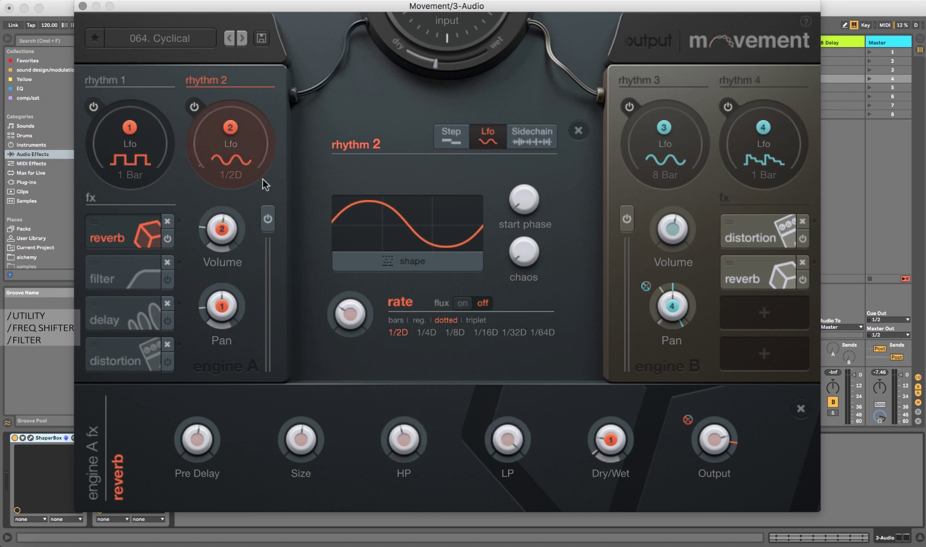
# Step: Set the engine A reverb's Dry/Wet to 36% and remove its rhythm 1 modulation
pyautogui.click(227, 153)
pyautogui.click(226, 153)
pyautogui.moveTo(612, 439)
pyautogui.moveTo(610, 439); pyautogui.dragTo(604, 413)
pyautogui.rightClick(608, 441)
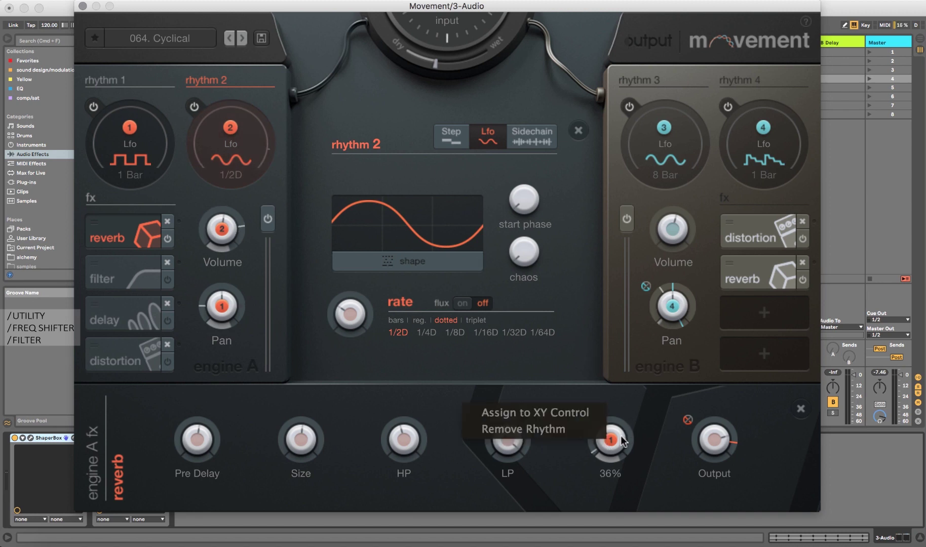
pyautogui.click(573, 428)
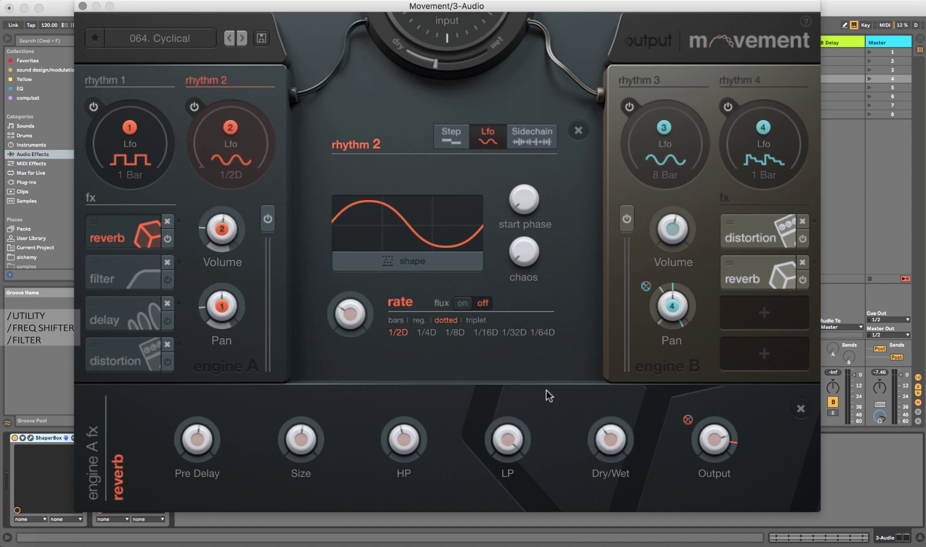
# Step: Assign rhythm 2 to the reverb's Dry/Wet and raise rhythm 2's chaos to just below halfway
pyautogui.moveTo(244, 110); pyautogui.dragTo(614, 435)
pyautogui.moveTo(521, 229); pyautogui.dragTo(517, 146)
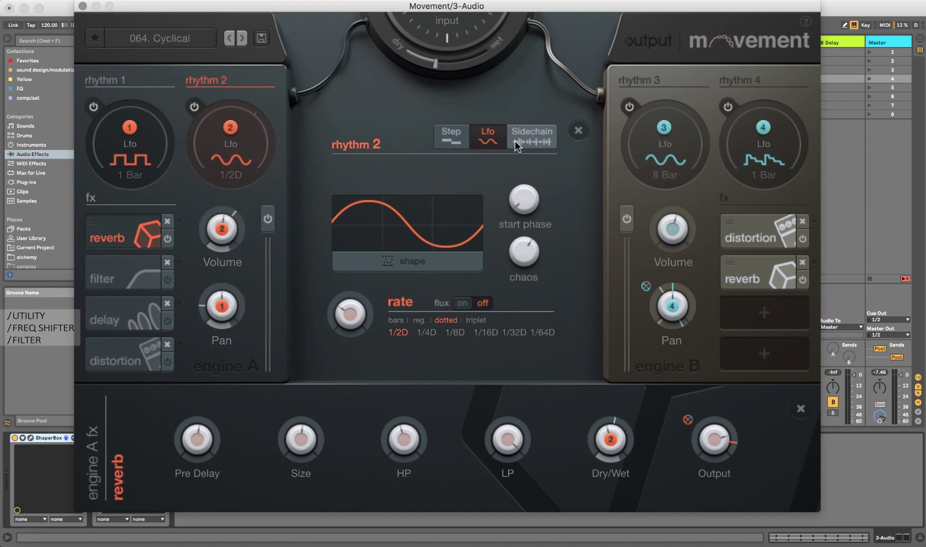
pyautogui.moveTo(522, 256)
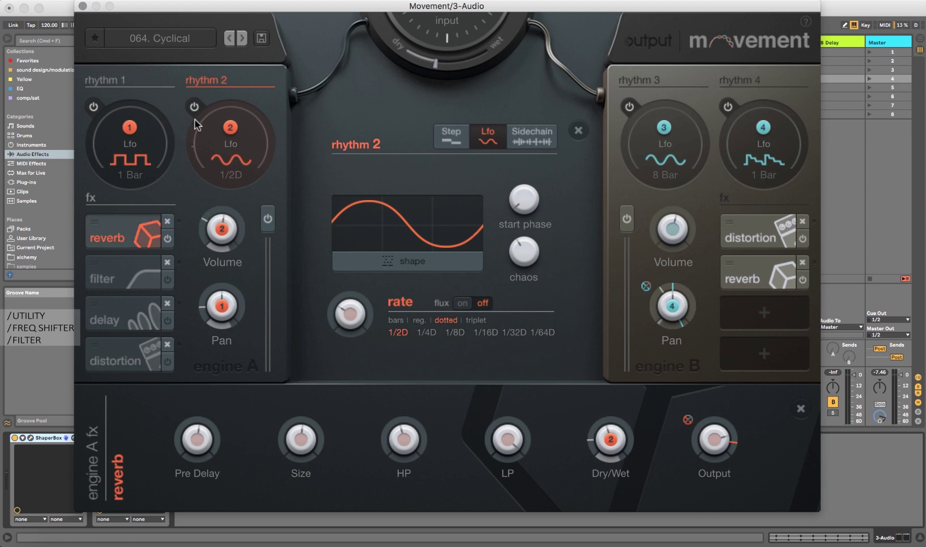
# Step: Uncover the session by moving the Movement editor aside, start playback, and bring the editor back over the session
pyautogui.moveTo(249, 8); pyautogui.dragTo(710, 110)
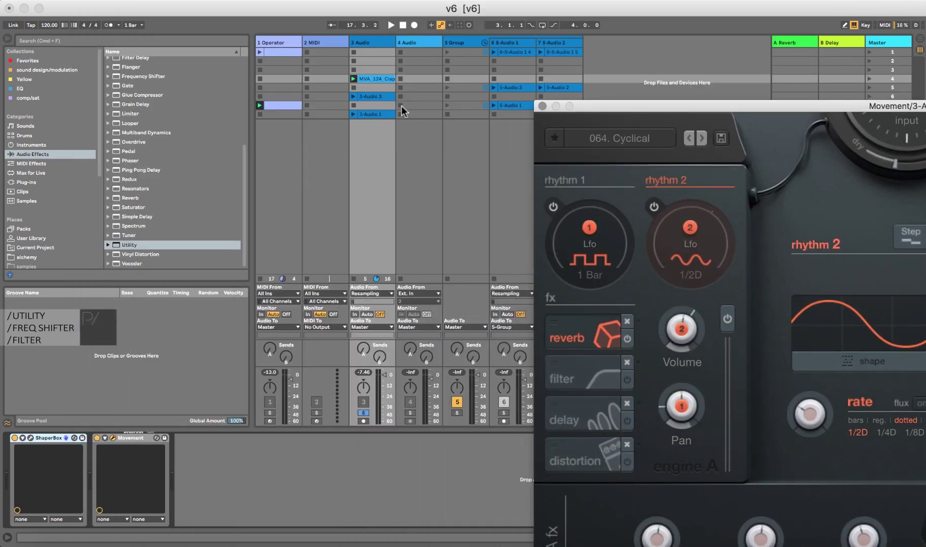
pyautogui.press('space')
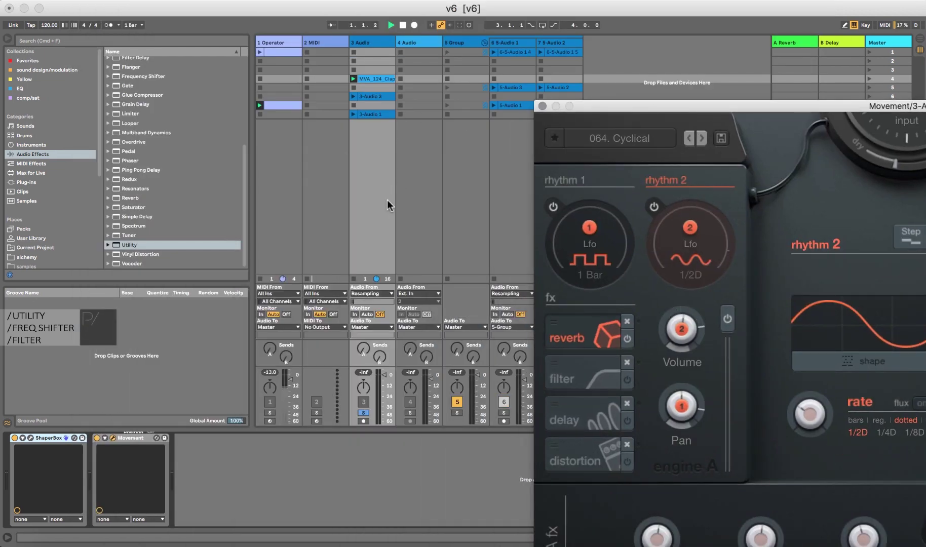
pyautogui.click(376, 47)
pyautogui.moveTo(611, 105); pyautogui.dragTo(202, 20)
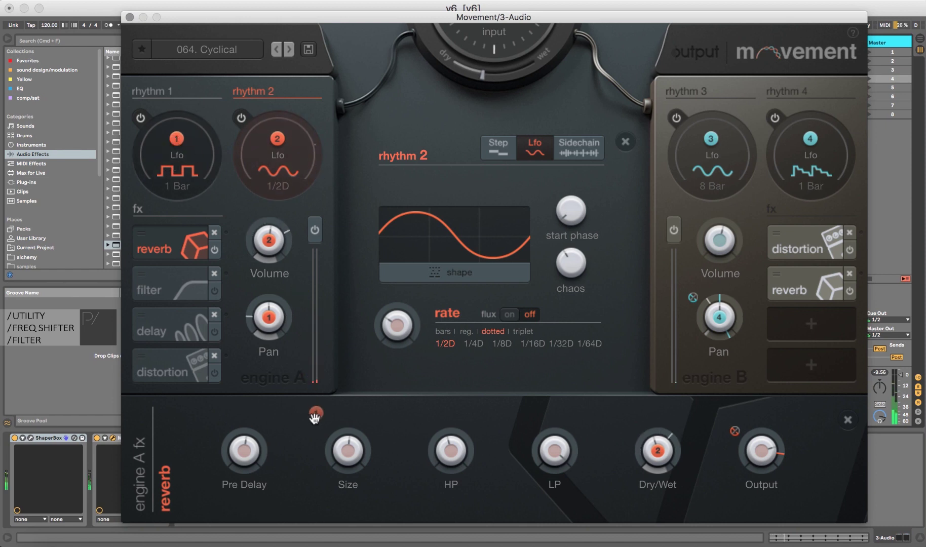
# Step: Assign rhythm 1 to the reverb's Pre Delay and HP, and rhythm 2 to its LP
pyautogui.moveTo(249, 467); pyautogui.dragTo(245, 453)
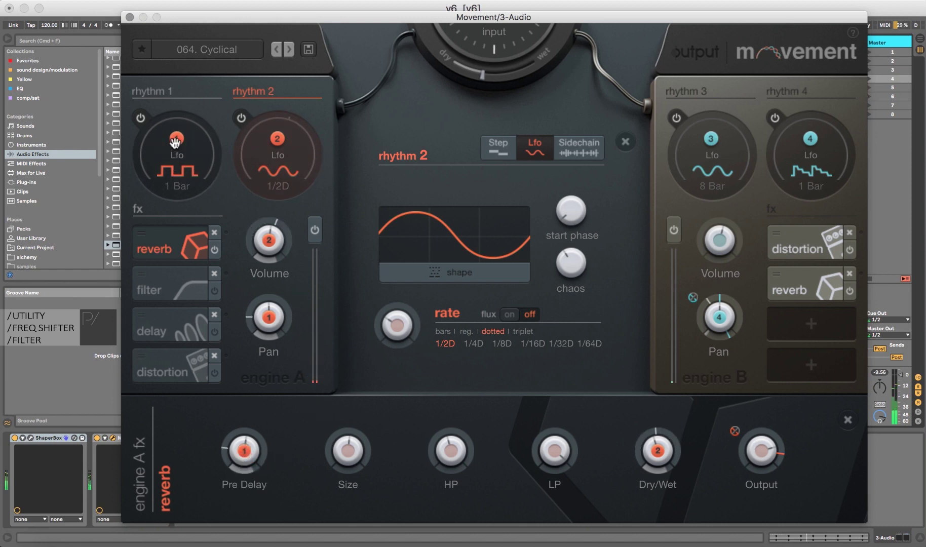
pyautogui.moveTo(190, 178); pyautogui.dragTo(451, 451)
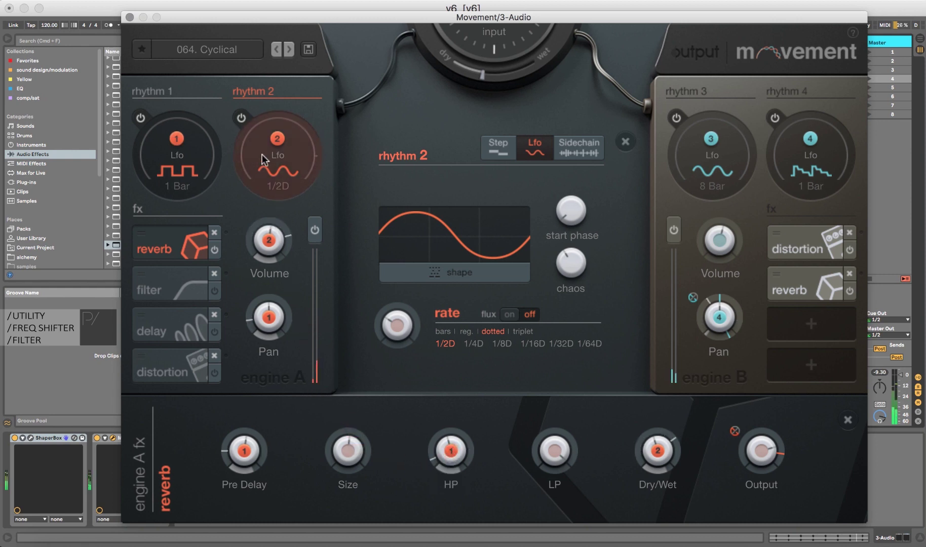
pyautogui.moveTo(267, 150); pyautogui.dragTo(556, 453)
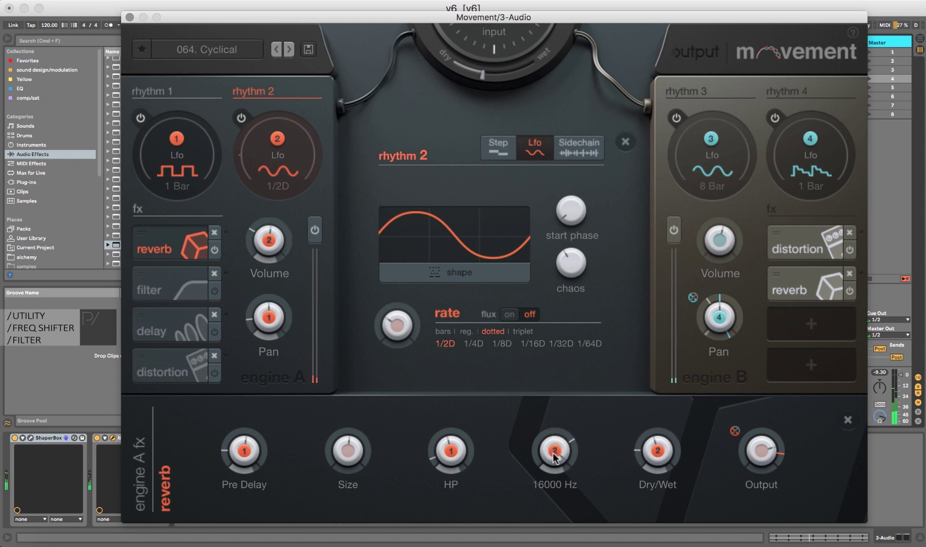
# Step: Turn on the filter effect in engine A and show its controls
pyautogui.click(170, 288)
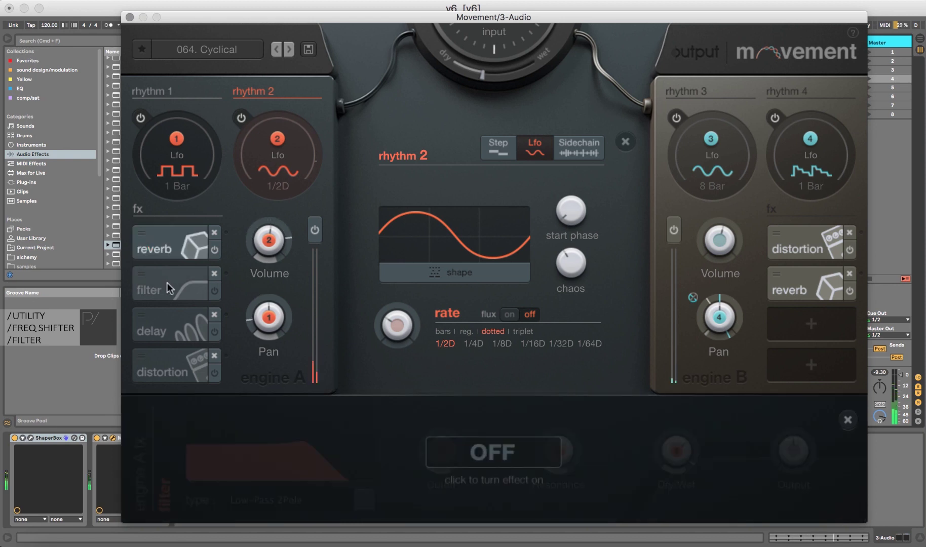
pyautogui.click(182, 292)
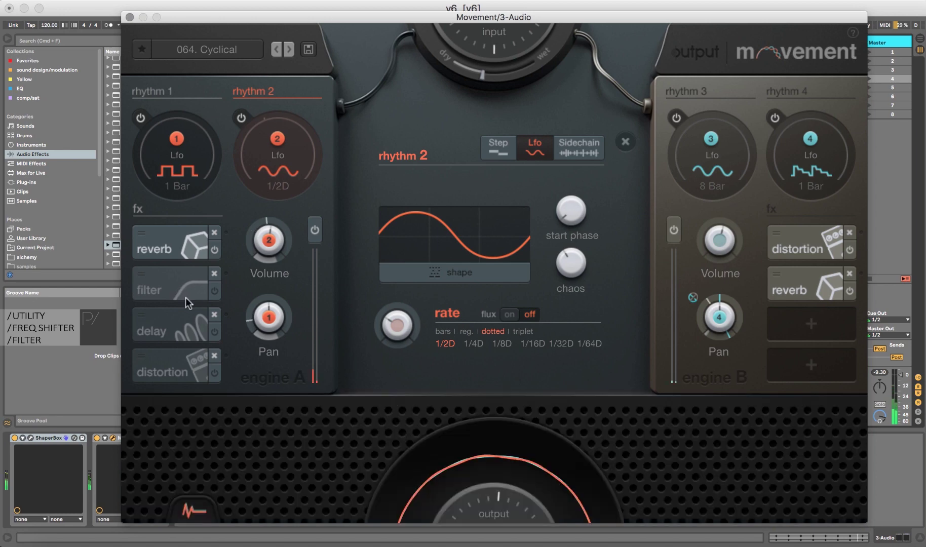
pyautogui.click(179, 290)
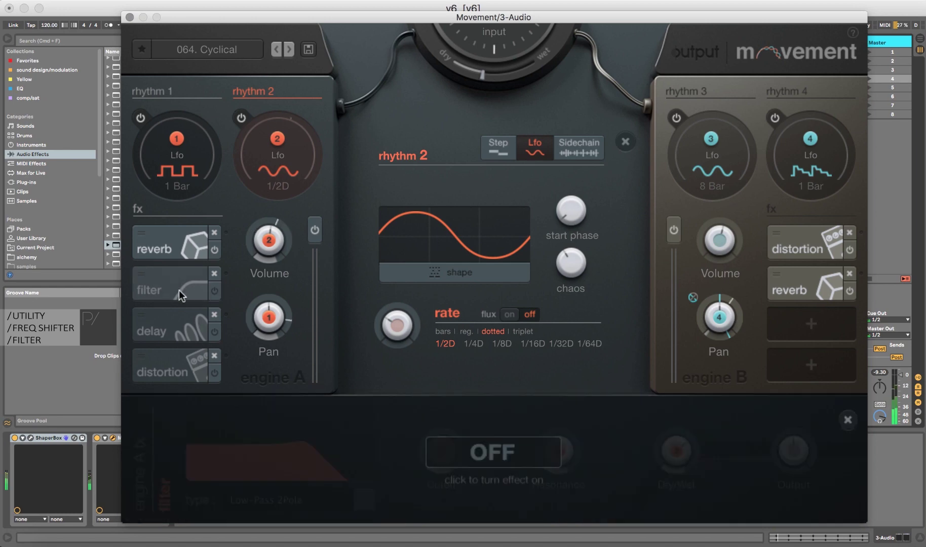
pyautogui.click(212, 291)
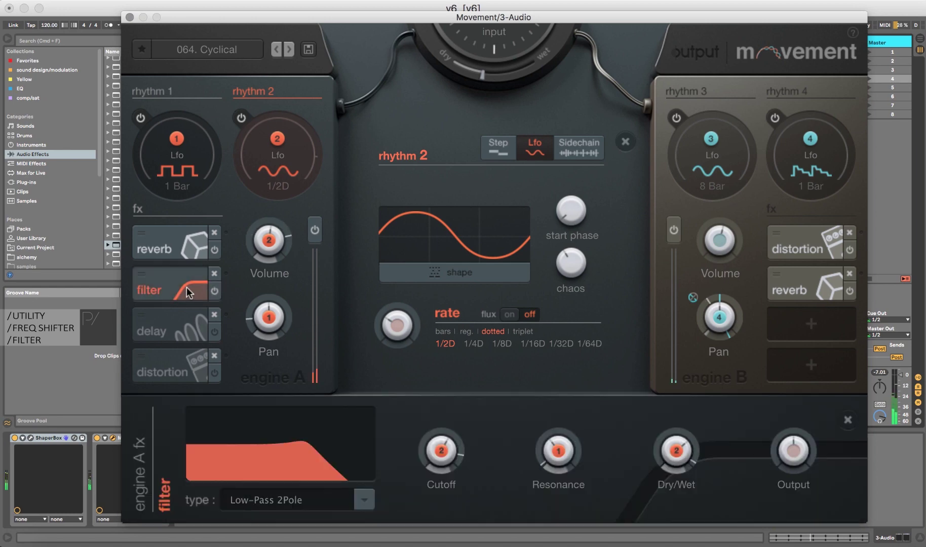
pyautogui.click(185, 293)
pyautogui.click(184, 293)
pyautogui.click(183, 294)
pyautogui.click(183, 293)
# Step: Set the engine A filter's cutoff to 6316 Hz and fine-tune its Dry/Wet
pyautogui.moveTo(440, 450); pyautogui.dragTo(441, 445)
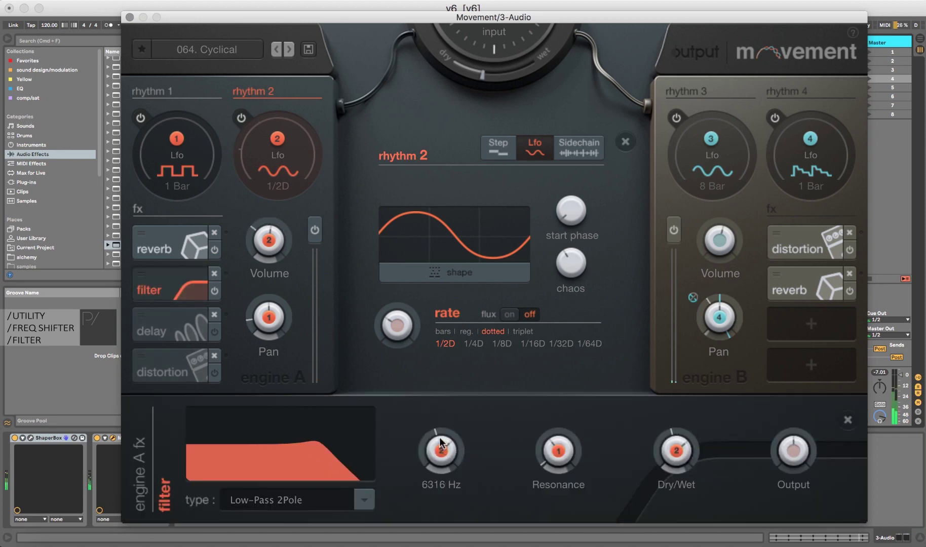
pyautogui.moveTo(676, 443); pyautogui.dragTo(679, 439)
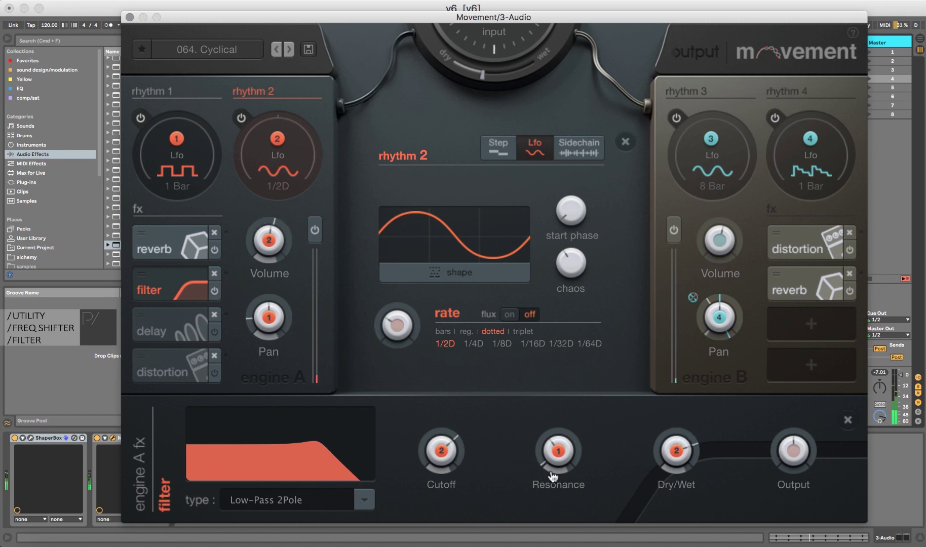
pyautogui.moveTo(448, 449)
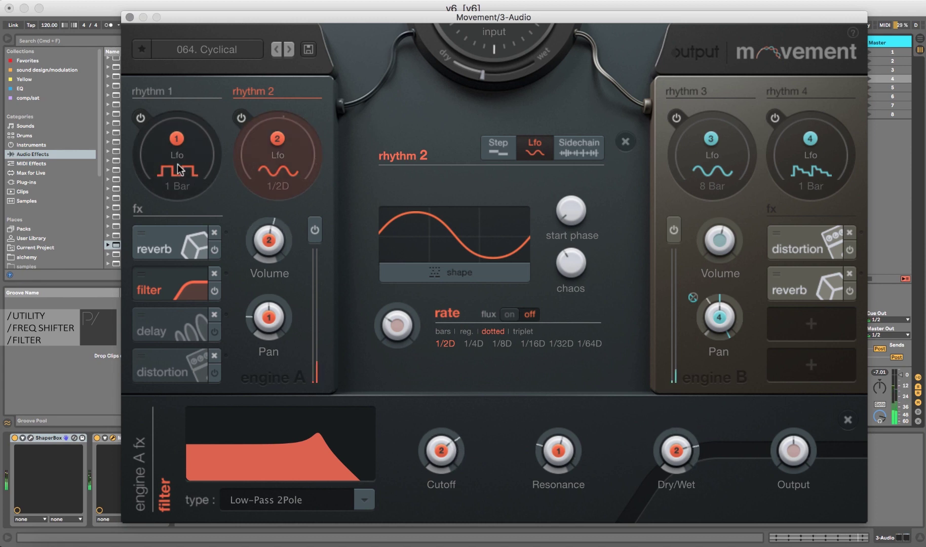
# Step: Try the filter's resonance at about 0.44, then raise it for a sharper peak at the cutoff
pyautogui.moveTo(558, 456); pyautogui.dragTo(554, 485)
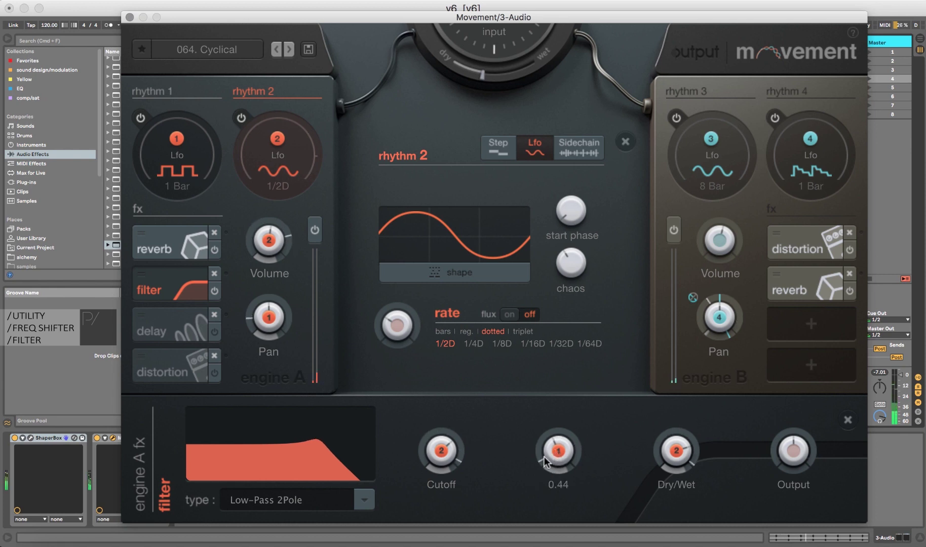
pyautogui.moveTo(551, 451); pyautogui.dragTo(549, 458)
pyautogui.moveTo(549, 462); pyautogui.dragTo(551, 409)
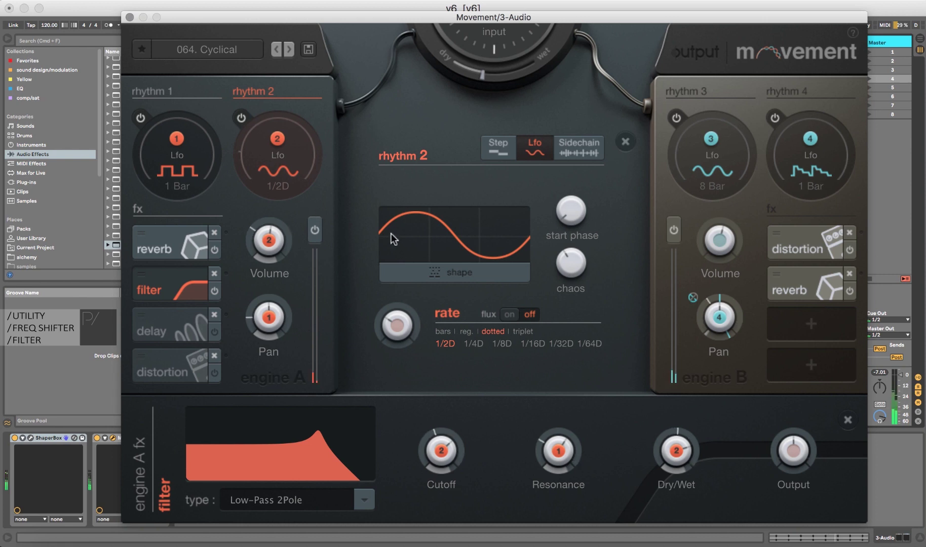
# Step: Raise rhythm 1's chaos to just below halfway and turn on the delay effect in engine A
pyautogui.click(197, 169)
pyautogui.moveTo(576, 266); pyautogui.dragTo(580, 226)
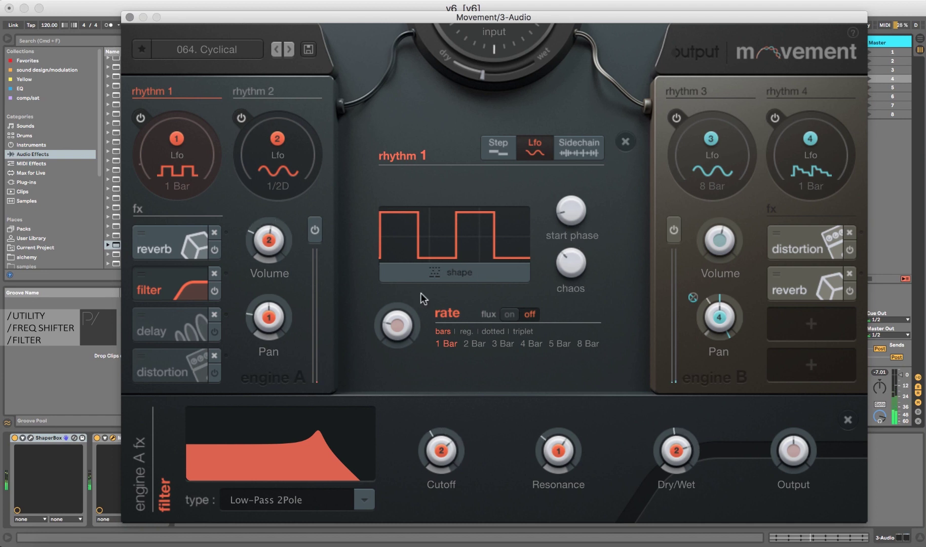
pyautogui.click(167, 326)
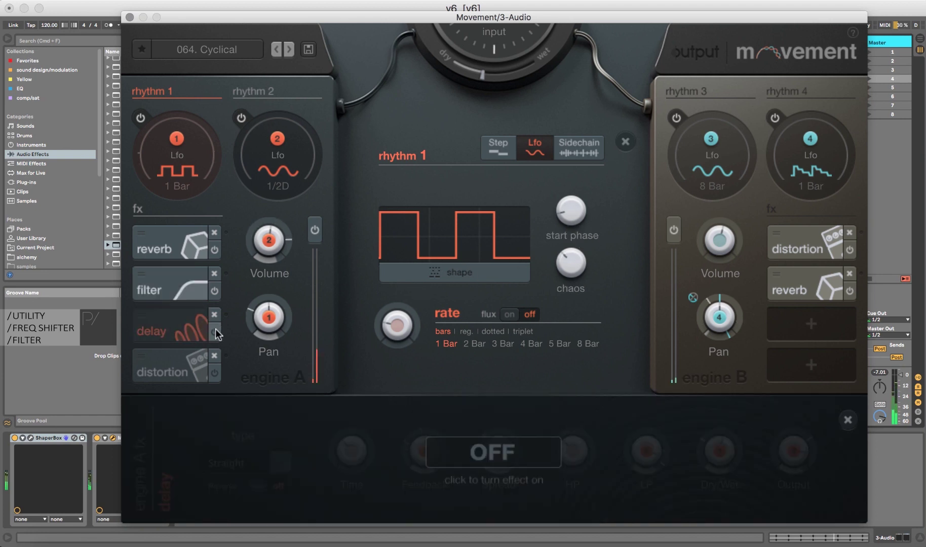
pyautogui.click(216, 333)
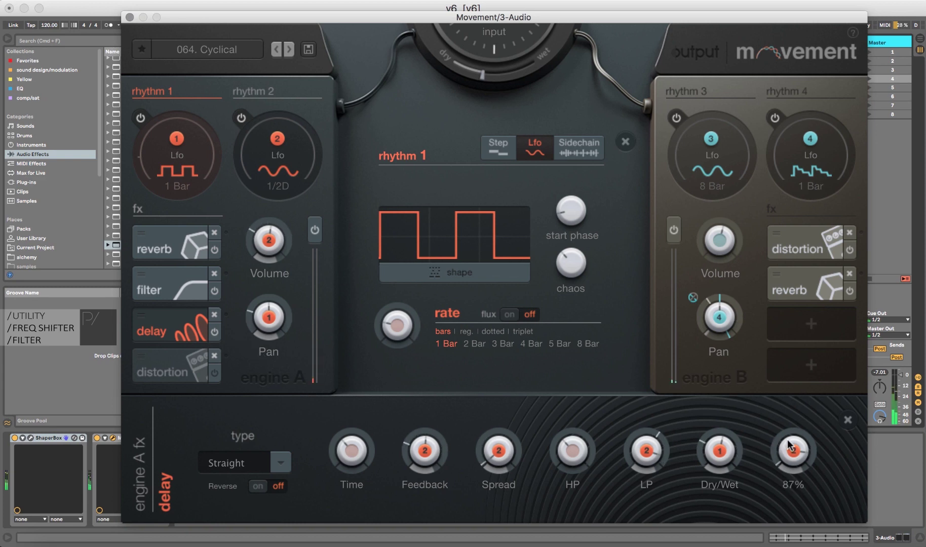
pyautogui.moveTo(723, 454)
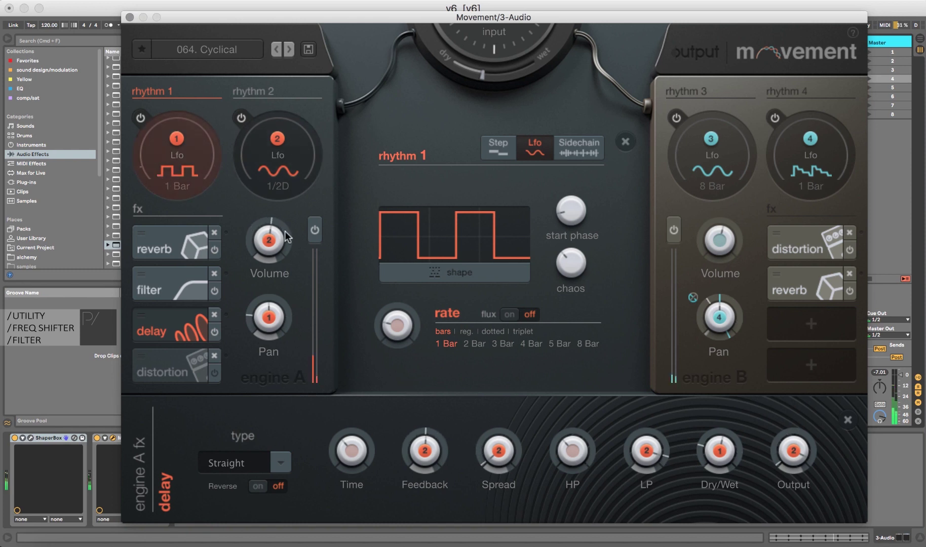
# Step: Turn on engine A's distortion and modulate its Crunch and Drive with rhythm 2, with Drive at 64%
pyautogui.click(198, 370)
pyautogui.click(214, 374)
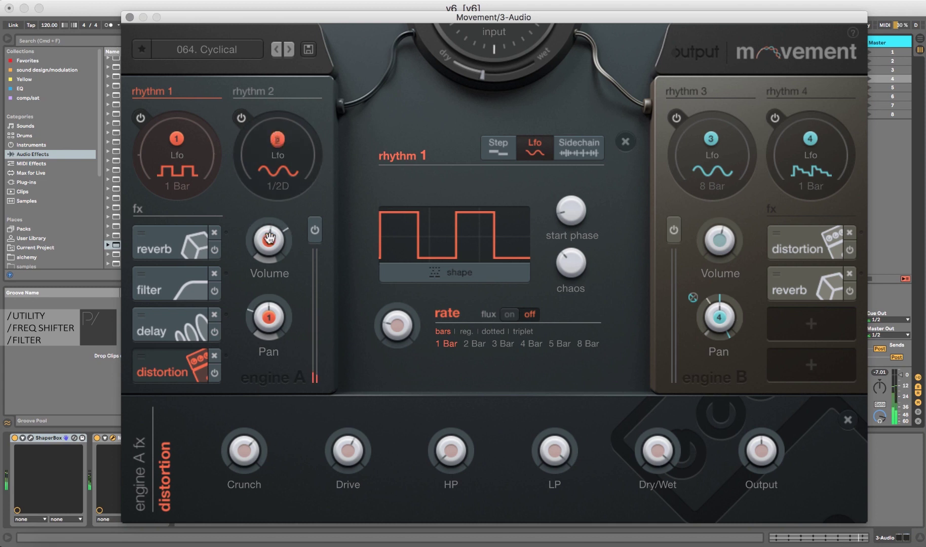
pyautogui.moveTo(244, 455); pyautogui.dragTo(240, 503)
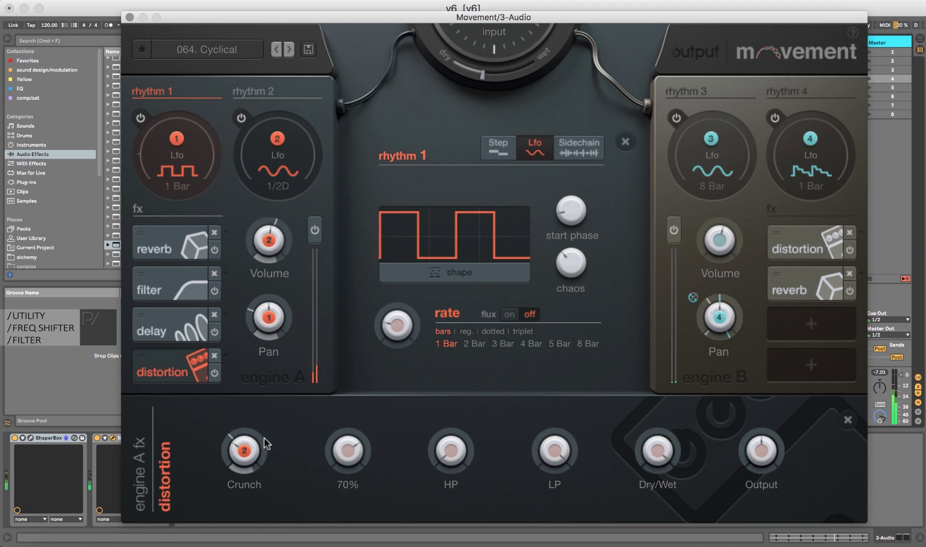
pyautogui.moveTo(277, 139); pyautogui.dragTo(348, 451)
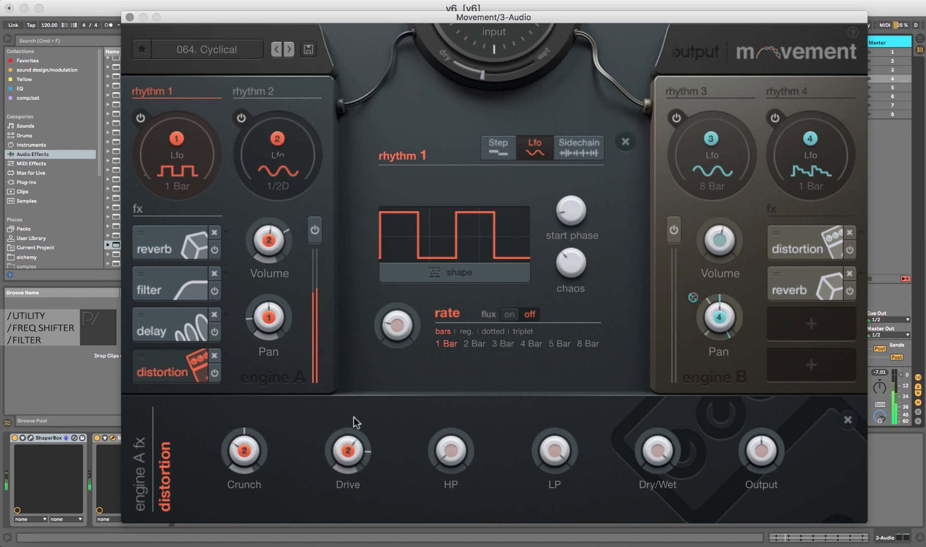
pyautogui.moveTo(347, 462)
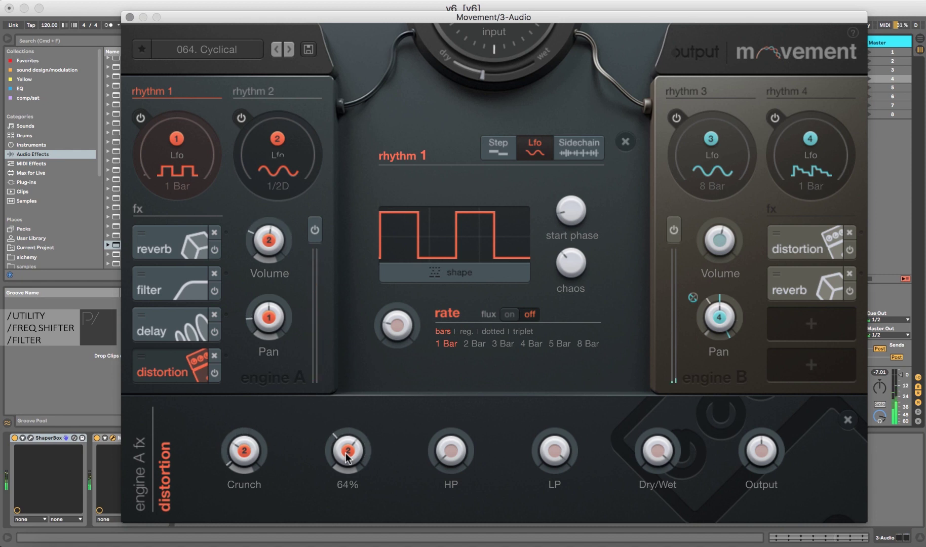
# Step: Lower the distortion's Dry/Wet to below 33% and bring its Output to just above 50%
pyautogui.moveTo(660, 450); pyautogui.dragTo(643, 538)
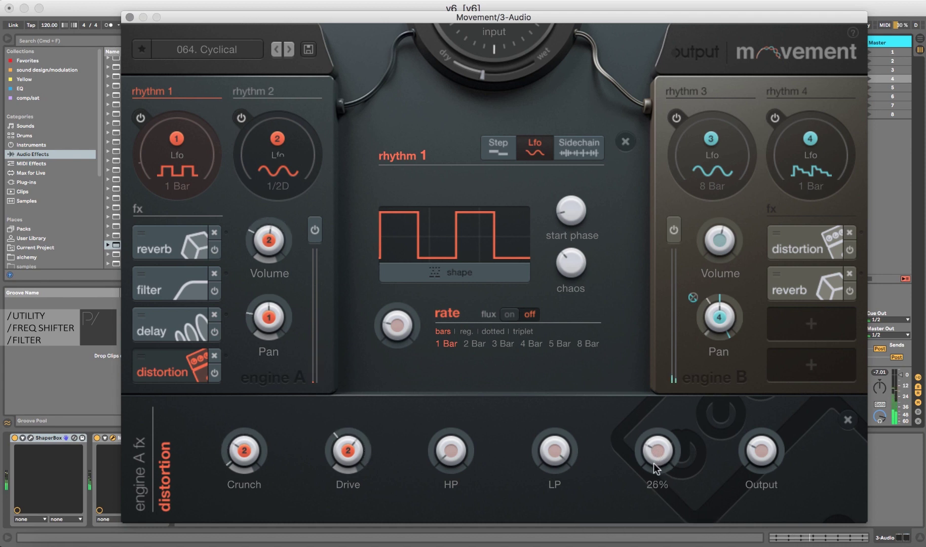
pyautogui.moveTo(657, 461)
pyautogui.mouseDown()
pyautogui.moveTo(675, 305)
pyautogui.moveTo(652, 464)
pyautogui.moveTo(651, 456)
pyautogui.mouseUp()
pyautogui.moveTo(759, 444)
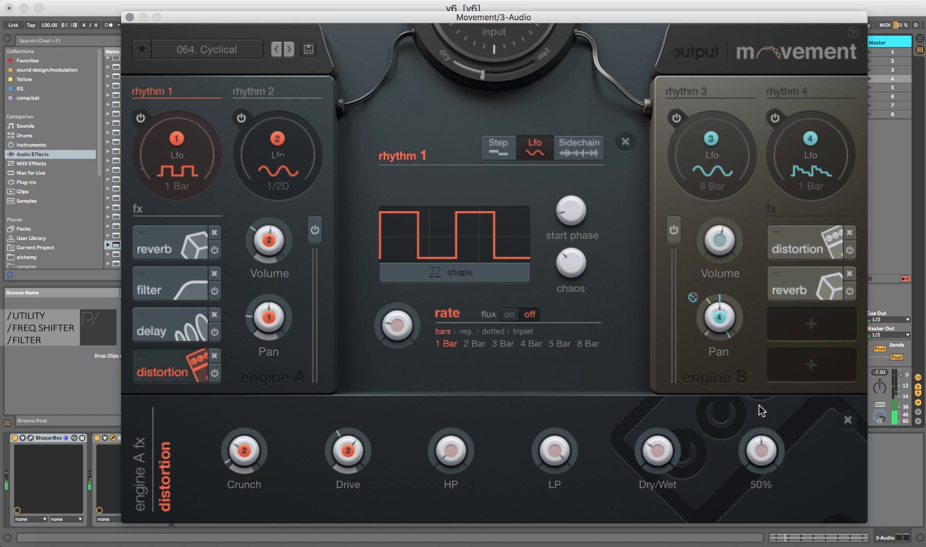
pyautogui.moveTo(664, 444)
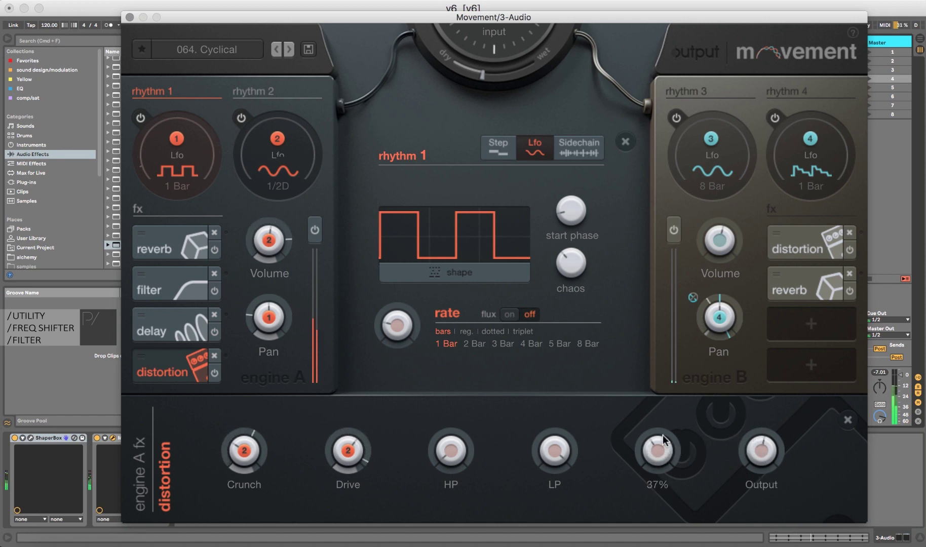
pyautogui.moveTo(660, 462)
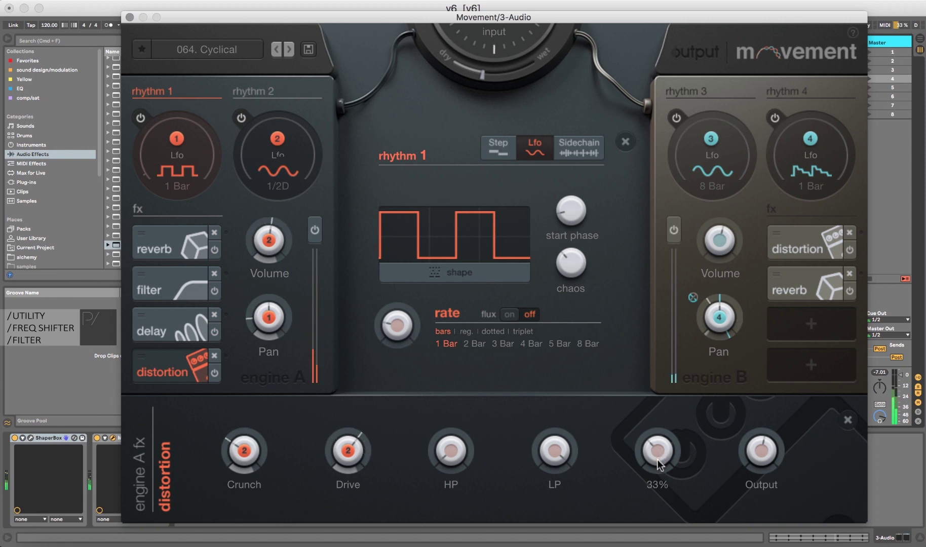
pyautogui.moveTo(659, 465); pyautogui.dragTo(654, 477)
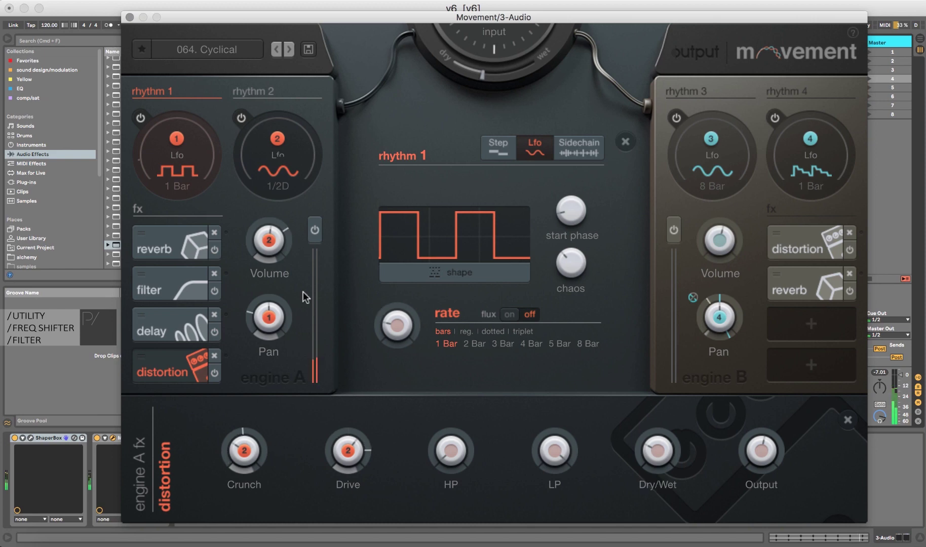
# Step: Close the Movement editor, stop playback and return the song position to the start
pyautogui.click(129, 17)
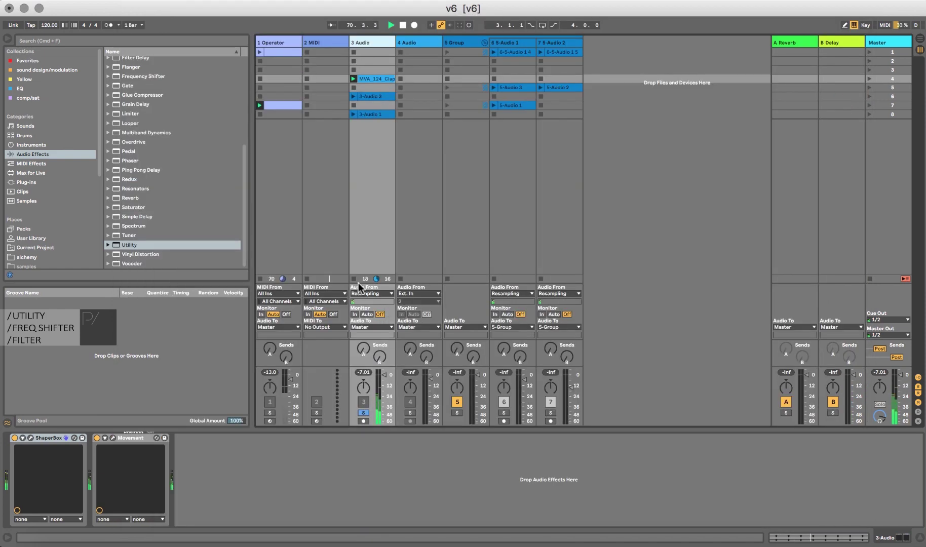
pyautogui.click(313, 483)
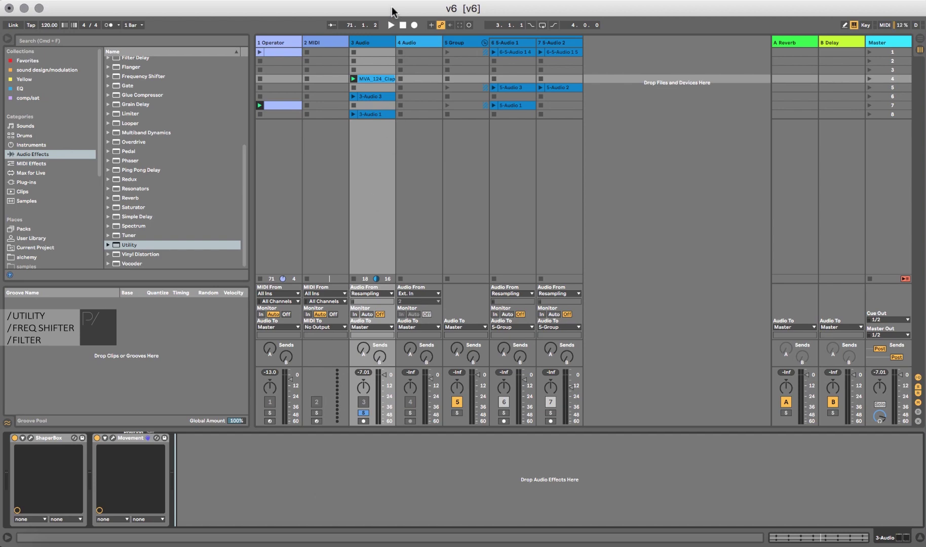
pyautogui.click(403, 25)
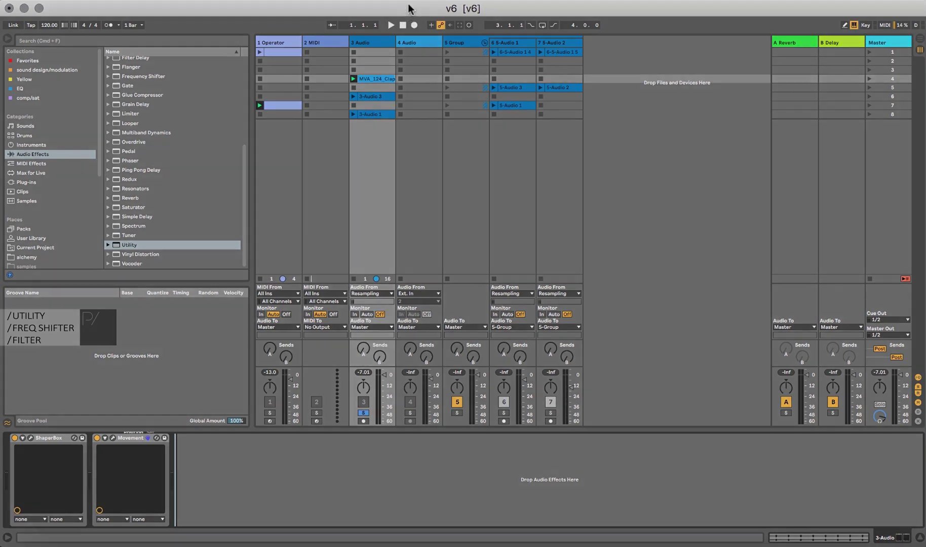